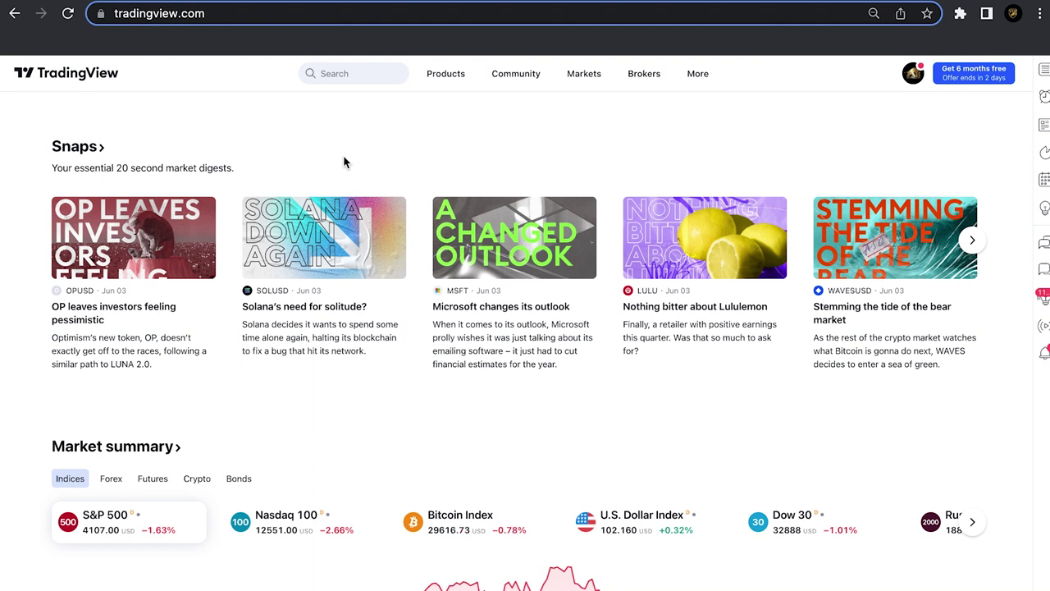
Go back to the DXY chart and bring its latest candles and projected price path into view.
click(16, 16)
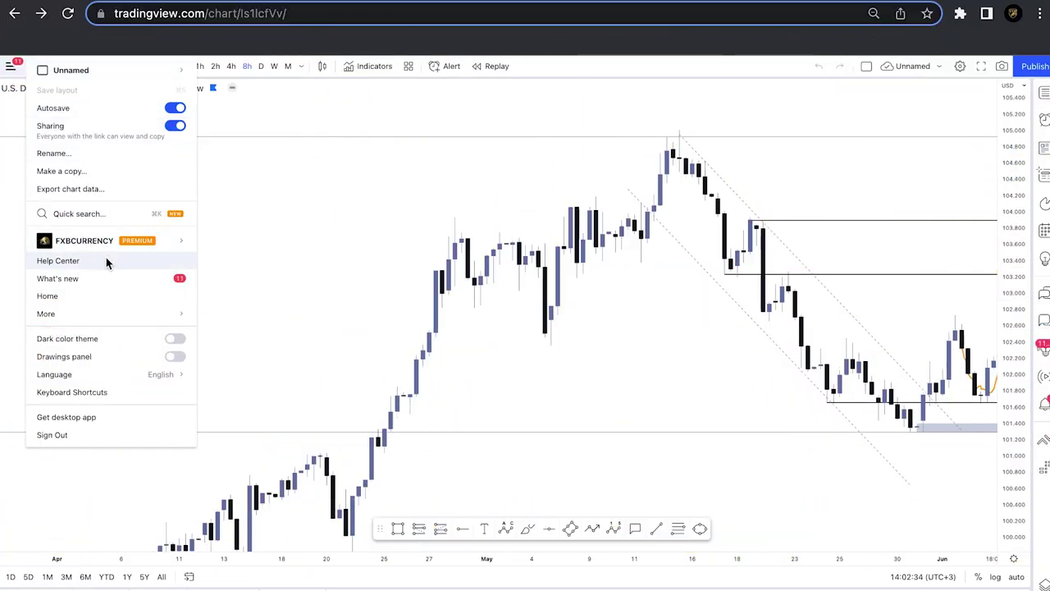
mouse_move(143, 239)
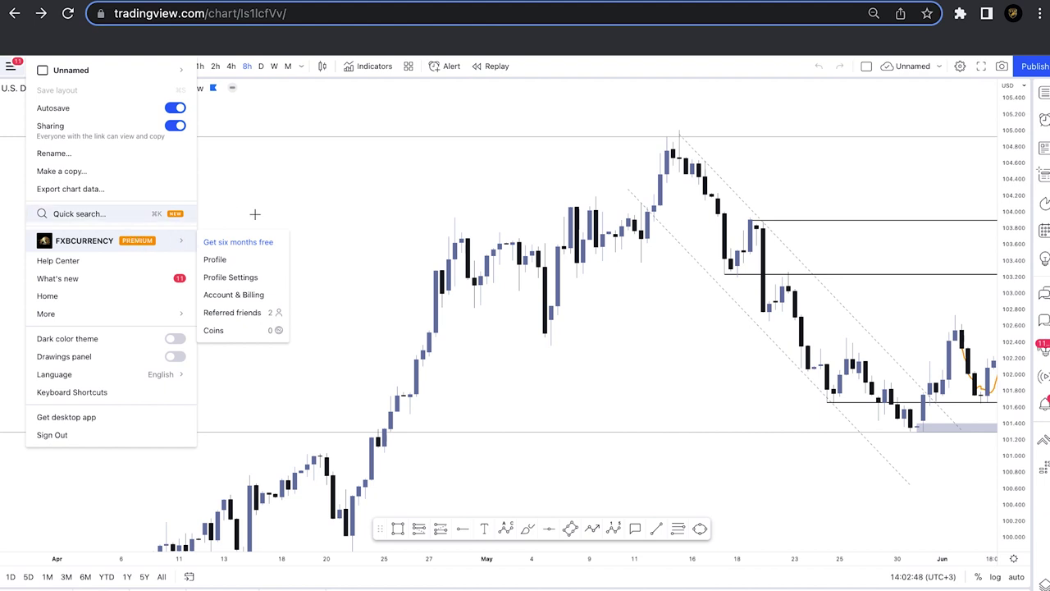
click(368, 227)
drag(399, 223, 168, 236)
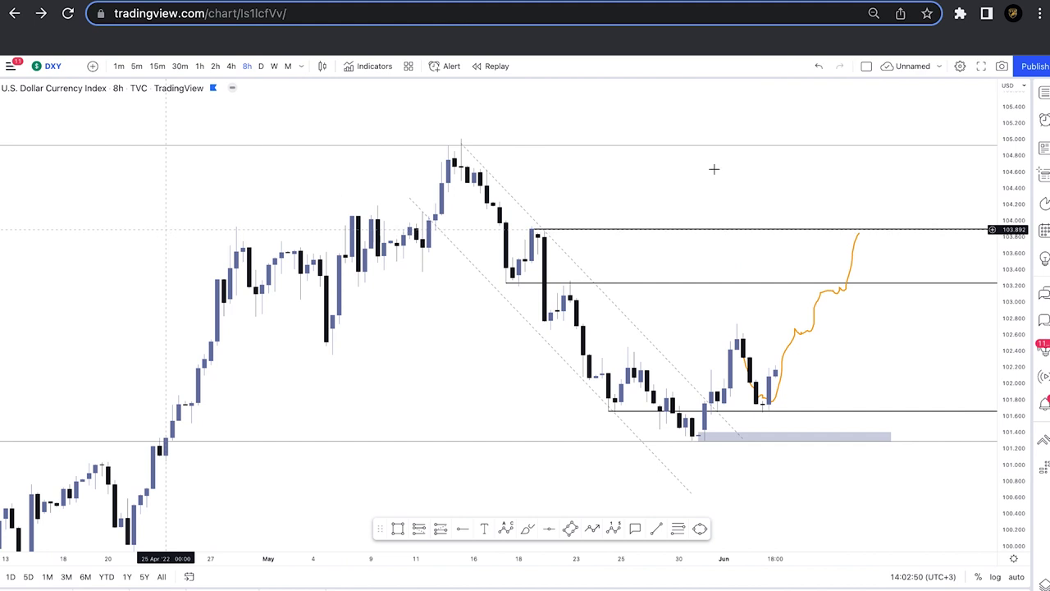
scroll(722, 171, up, 3)
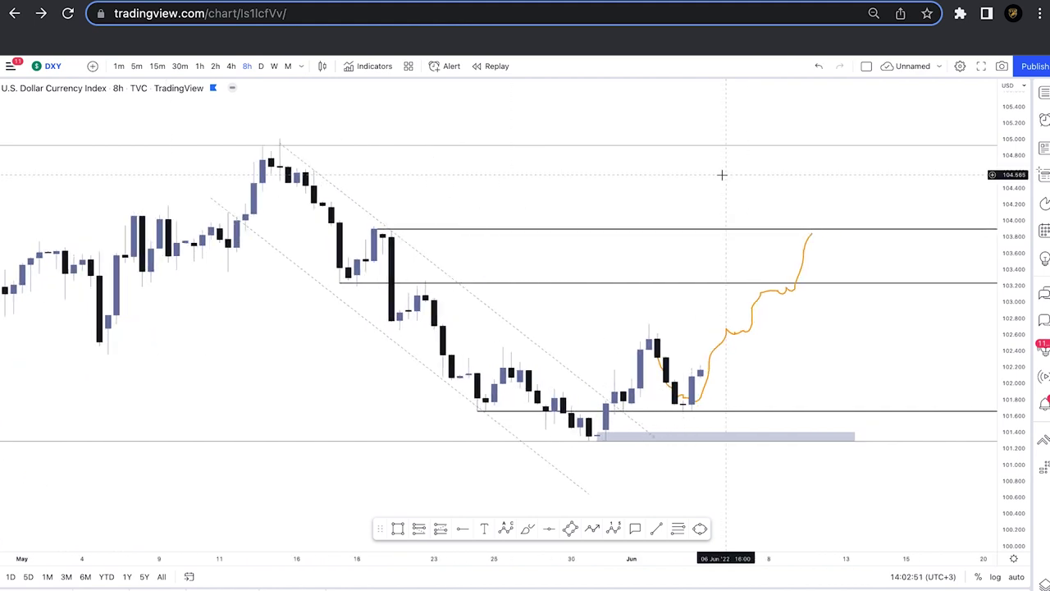
Open the MAIN 101 watchlist, load the GBPJPY chart from it and center the recent long position.
click(1044, 94)
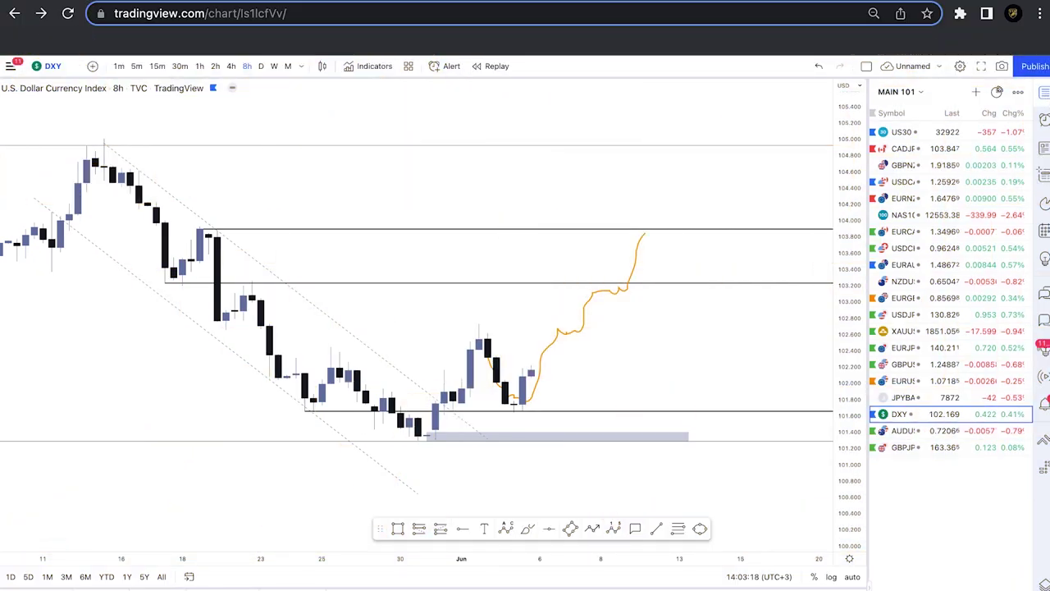
click(900, 445)
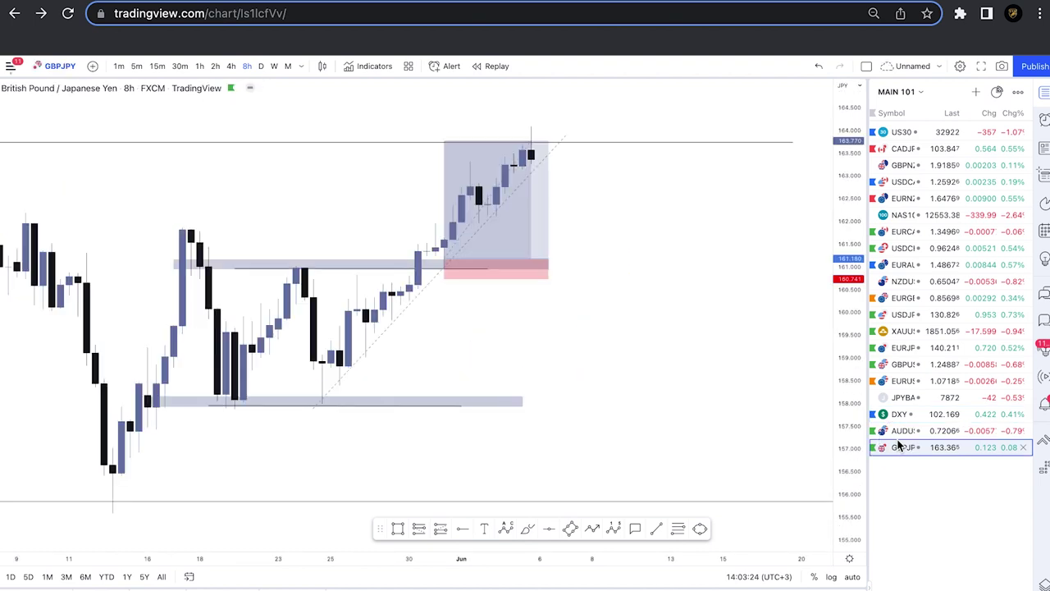
scroll(664, 281, up, 3)
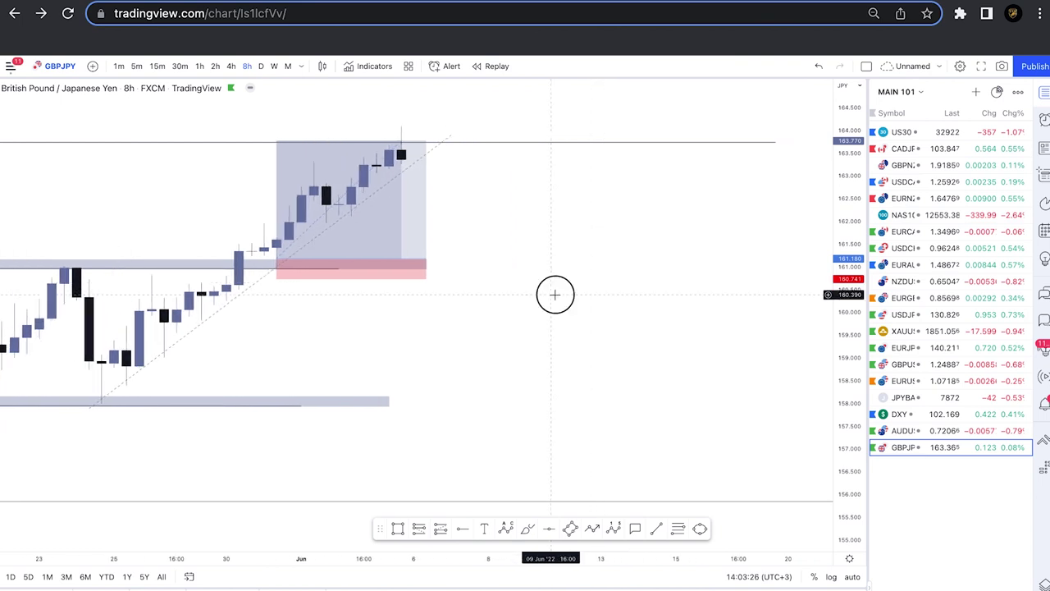
drag(562, 294, 713, 335)
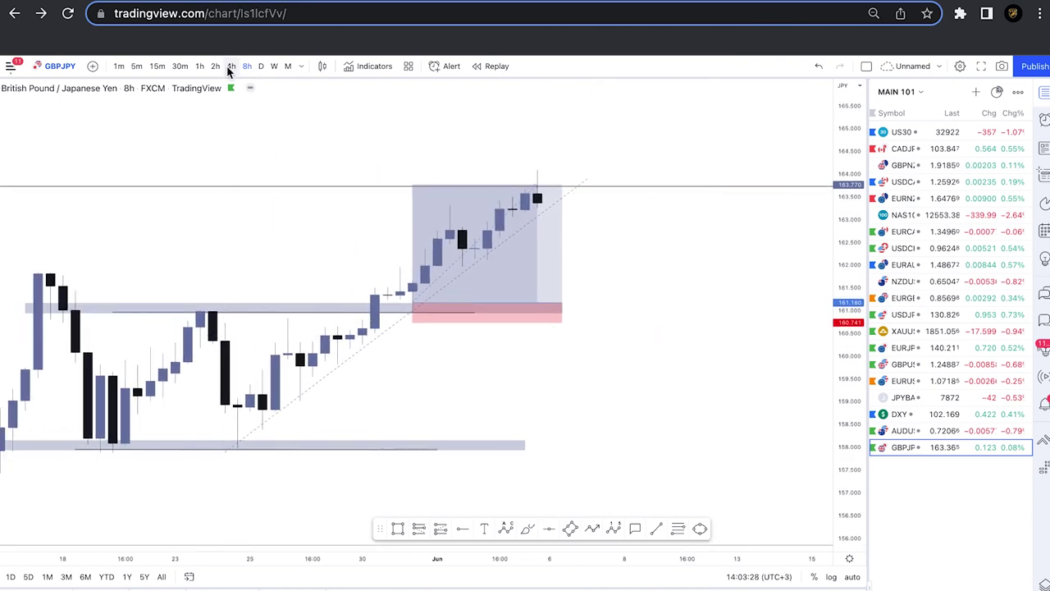
Hide the watchlist and show the GBPJPY chart in full screen.
click(1043, 93)
click(981, 67)
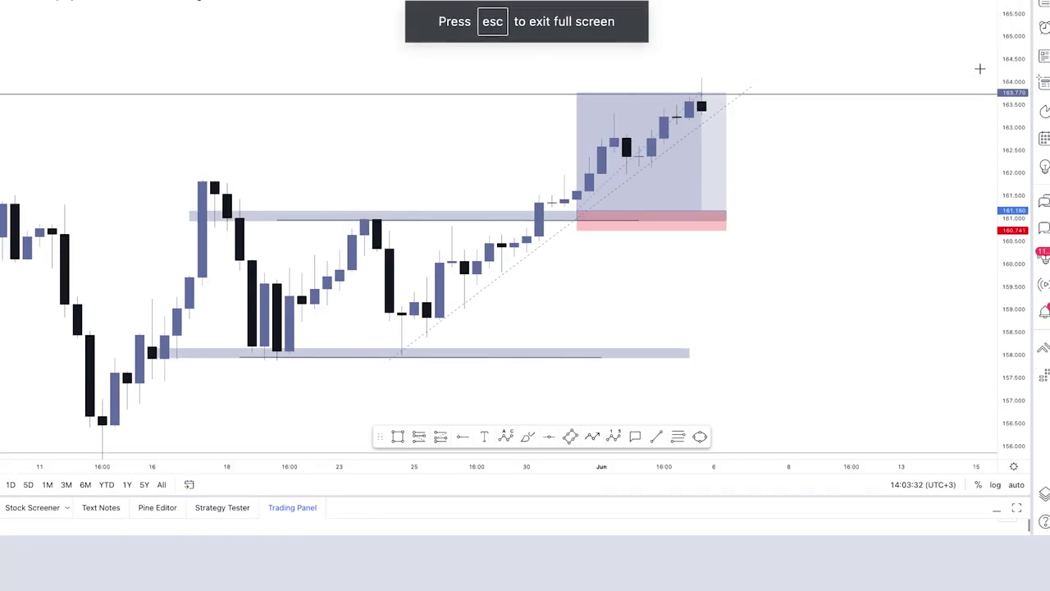
scroll(800, 298, up, 2)
scroll(806, 352, left, 3)
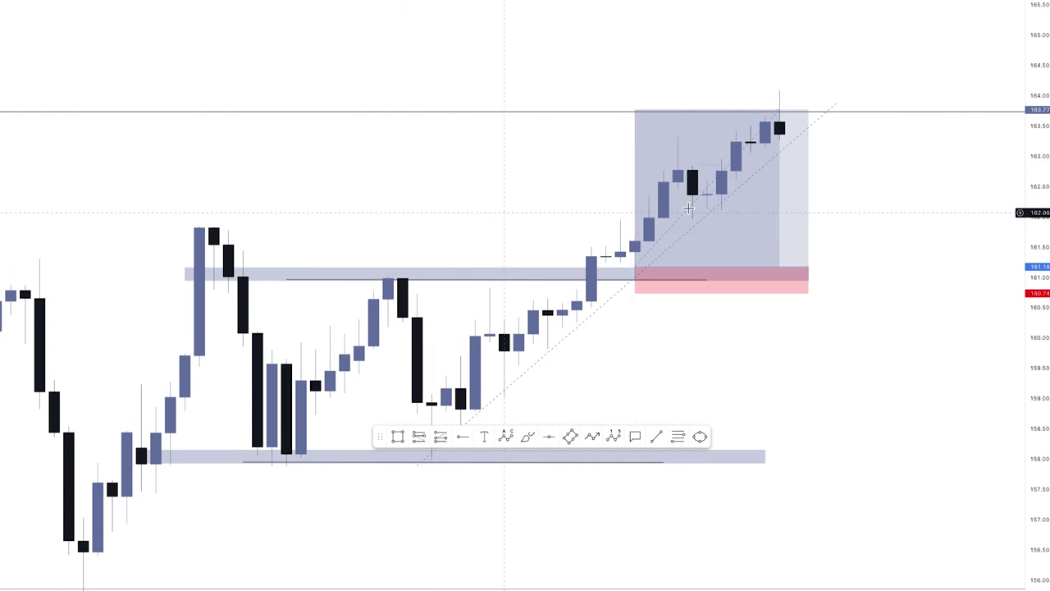
Select the long position to view its target and stop, and set the chart interval to 4 hours.
click(741, 227)
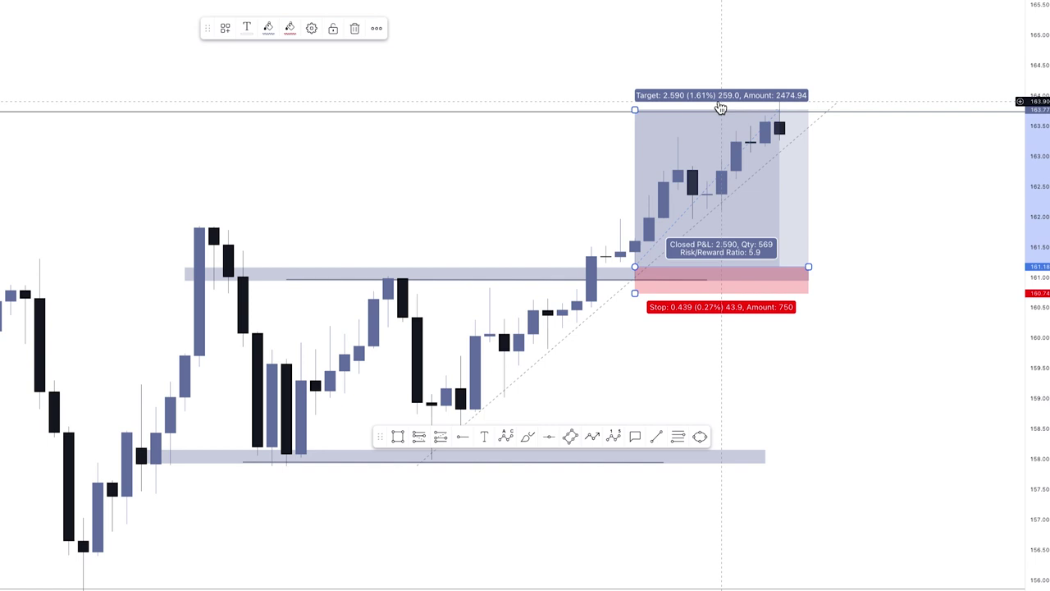
text(4h)
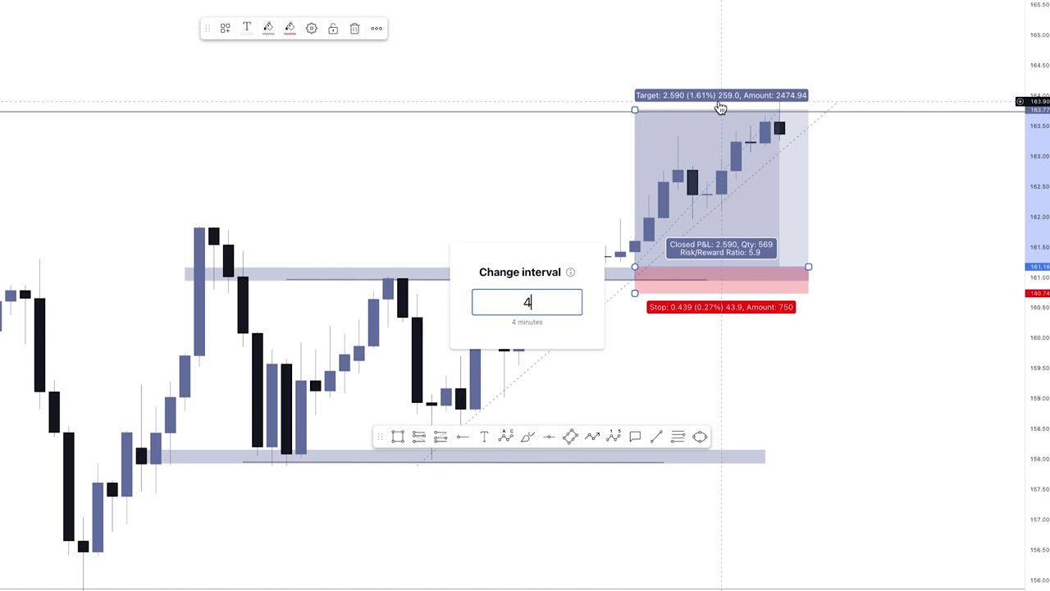
key(Return)
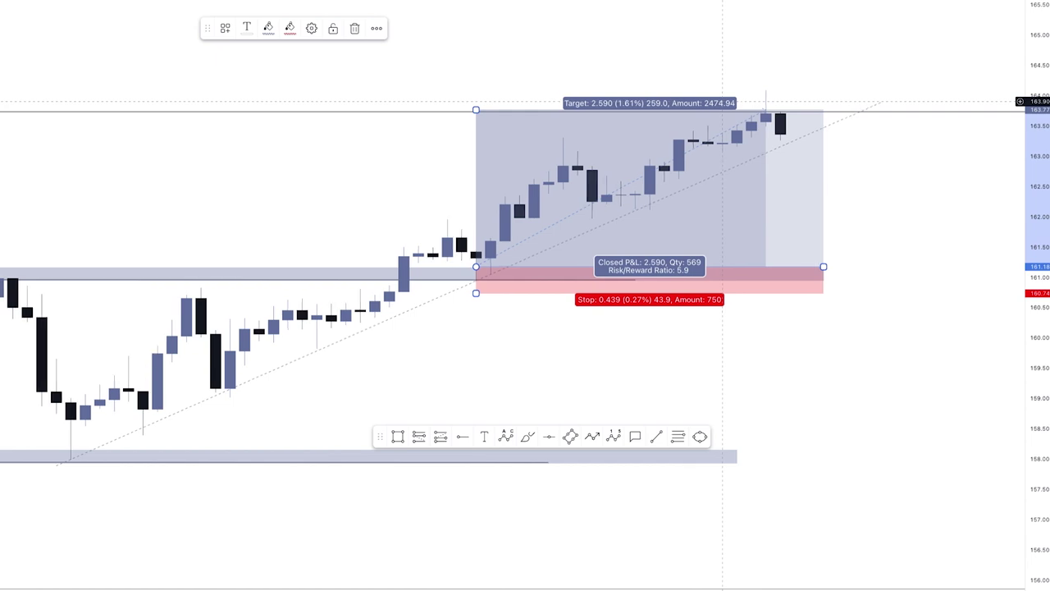
scroll(692, 40, down, 3)
click(564, 177)
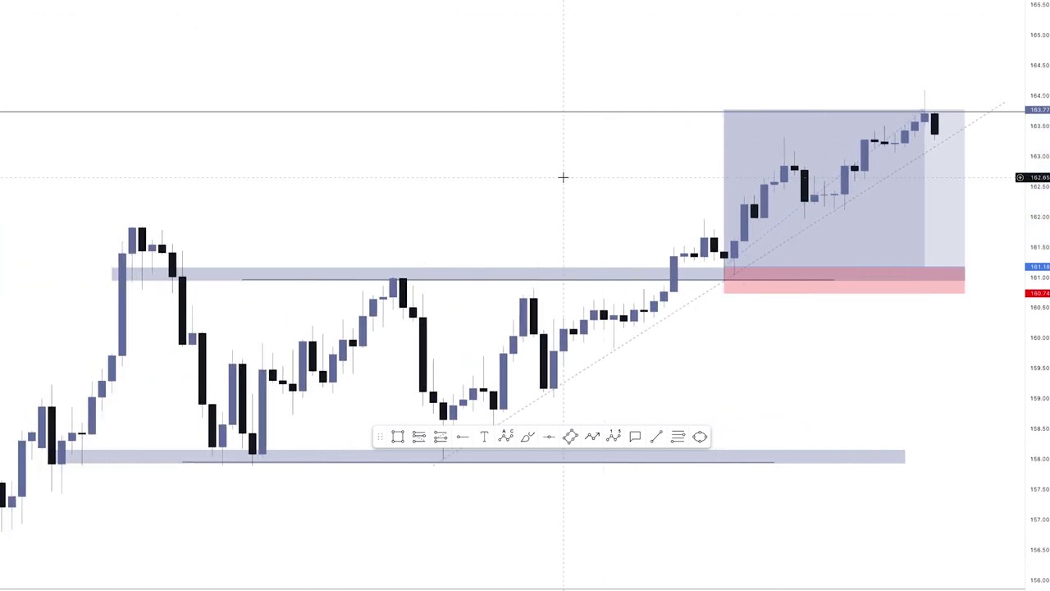
With the Brush, circle the two lows at the support zone near 158.00 and the two highs around the resistance zone near 161.00.
scroll(563, 177, down, 2)
drag(563, 176, 457, 198)
scroll(457, 198, up, 3)
click(527, 438)
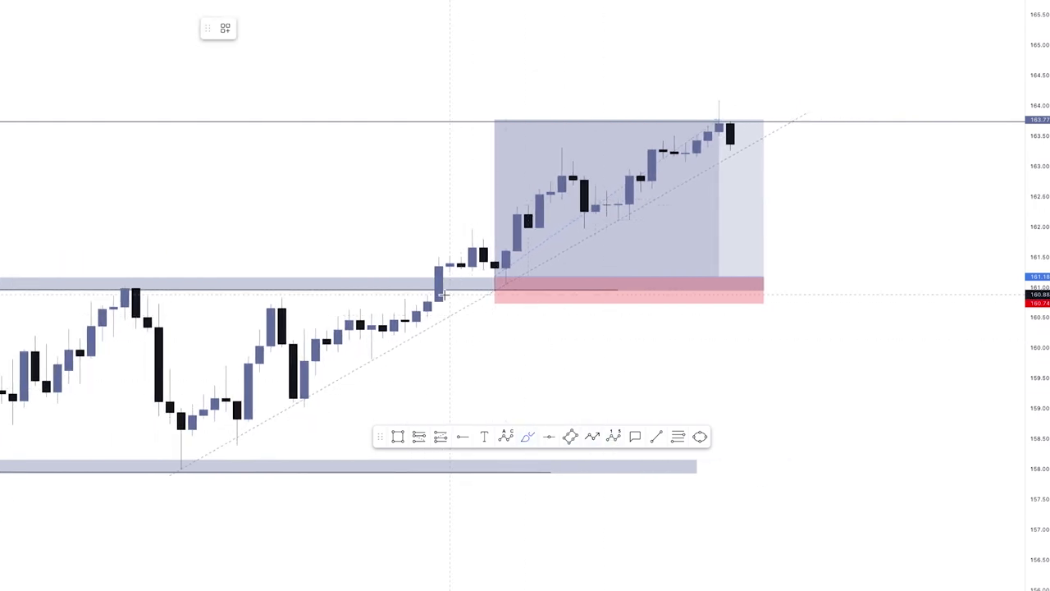
scroll(481, 345, down, 3)
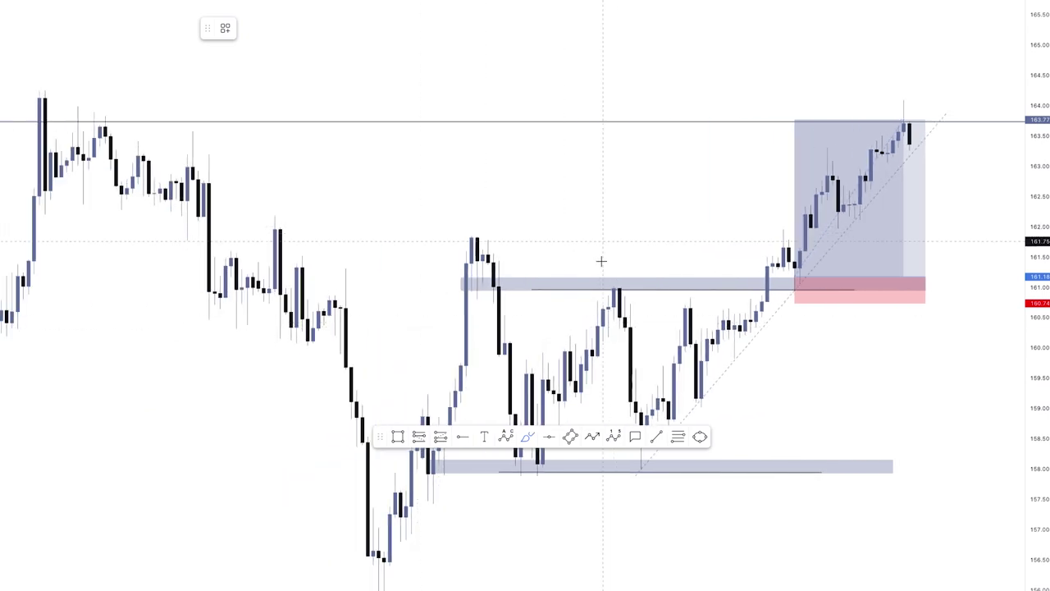
mouse_move(525, 461)
mouse_down()
mouse_move(506, 481)
mouse_move(546, 482)
mouse_move(535, 460)
mouse_up()
mouse_move(638, 462)
mouse_down()
mouse_move(657, 477)
mouse_move(643, 461)
mouse_up()
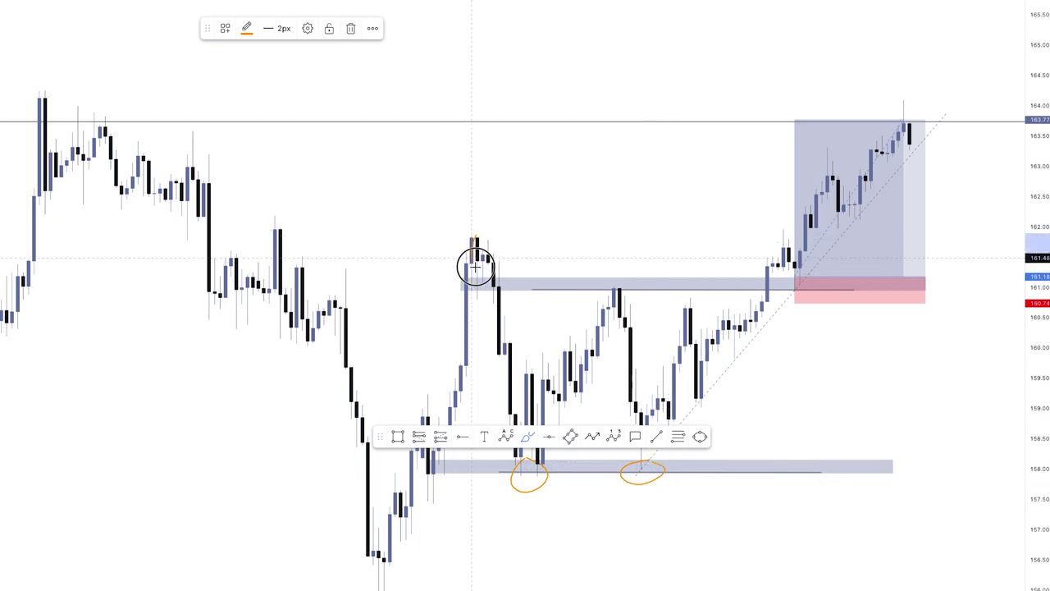
mouse_move(478, 266)
mouse_down()
mouse_move(492, 237)
mouse_move(476, 239)
mouse_up()
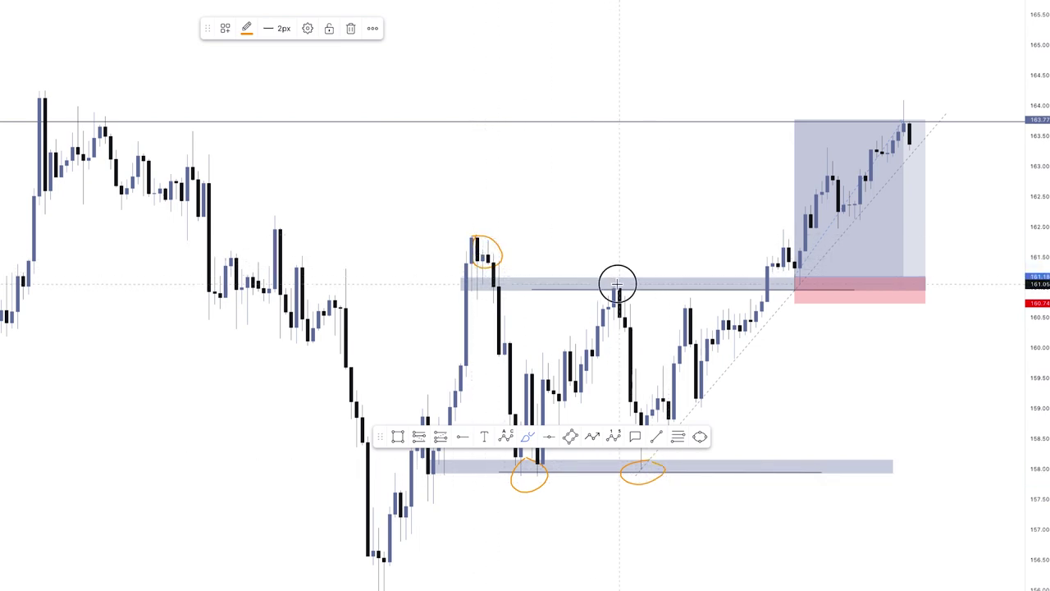
mouse_move(617, 284)
mouse_down()
mouse_move(605, 298)
mouse_move(626, 284)
mouse_move(616, 285)
mouse_up()
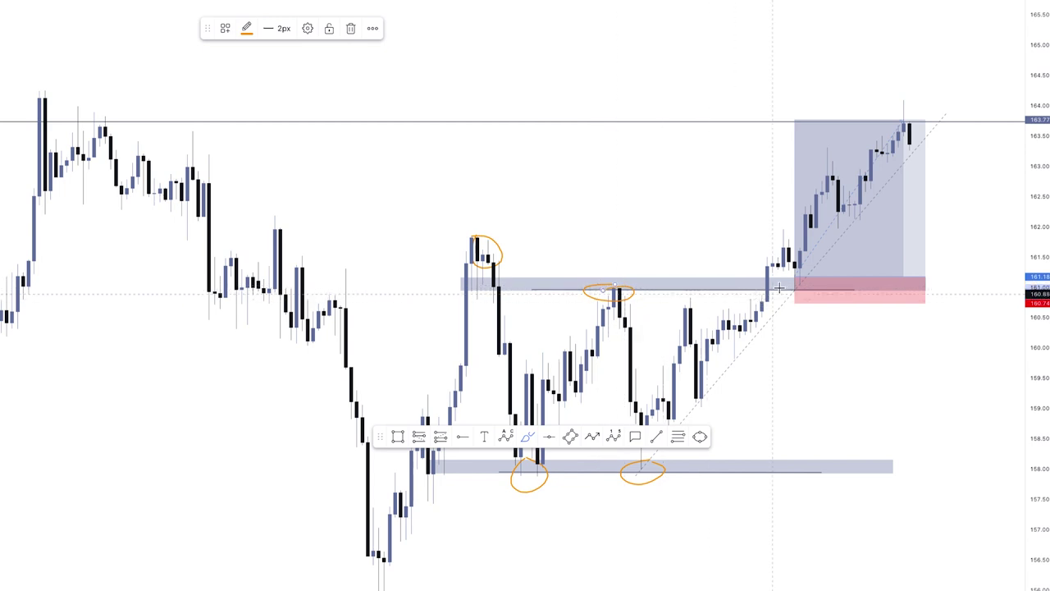
Brush a circle around the resistance breakout with a downward path, and mark the retest with an upward path through the long position.
mouse_move(768, 279)
mouse_down()
mouse_move(750, 286)
mouse_move(781, 290)
mouse_move(761, 281)
mouse_move(829, 351)
mouse_up()
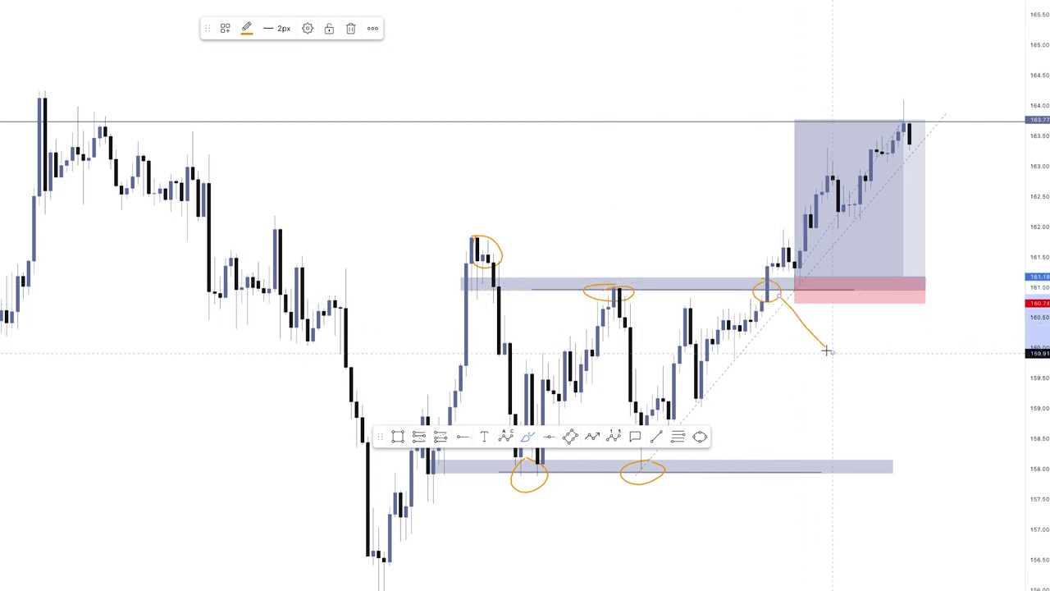
mouse_move(774, 270)
mouse_down()
mouse_move(785, 237)
mouse_move(818, 281)
mouse_move(809, 265)
mouse_move(849, 141)
mouse_up()
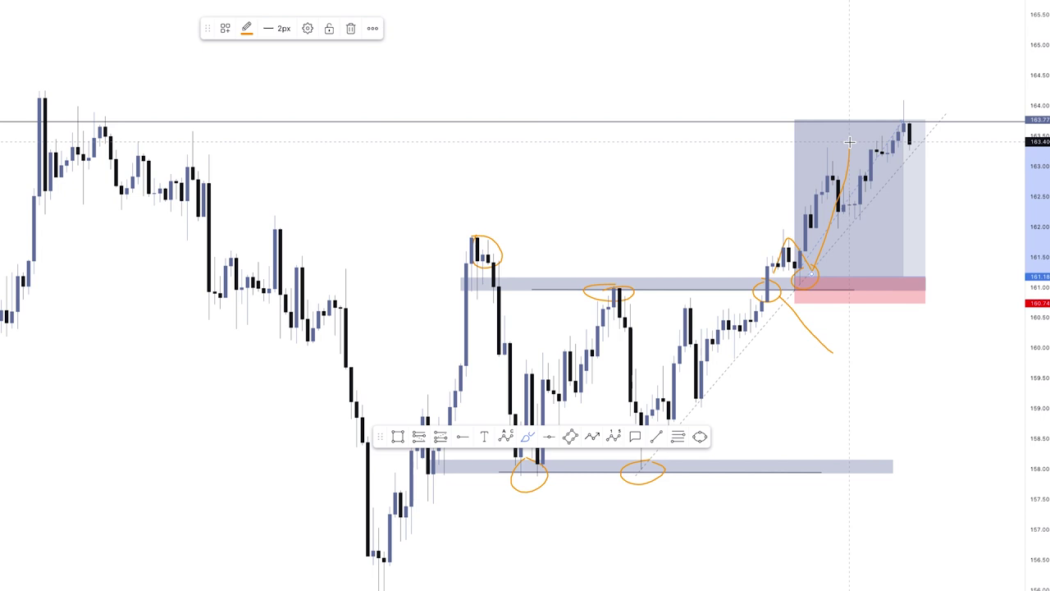
Switch to Discord and review the GBPJPY, DXY, EURAUD and other trade updates posted in the elite-mentorship channel.
click(688, 140)
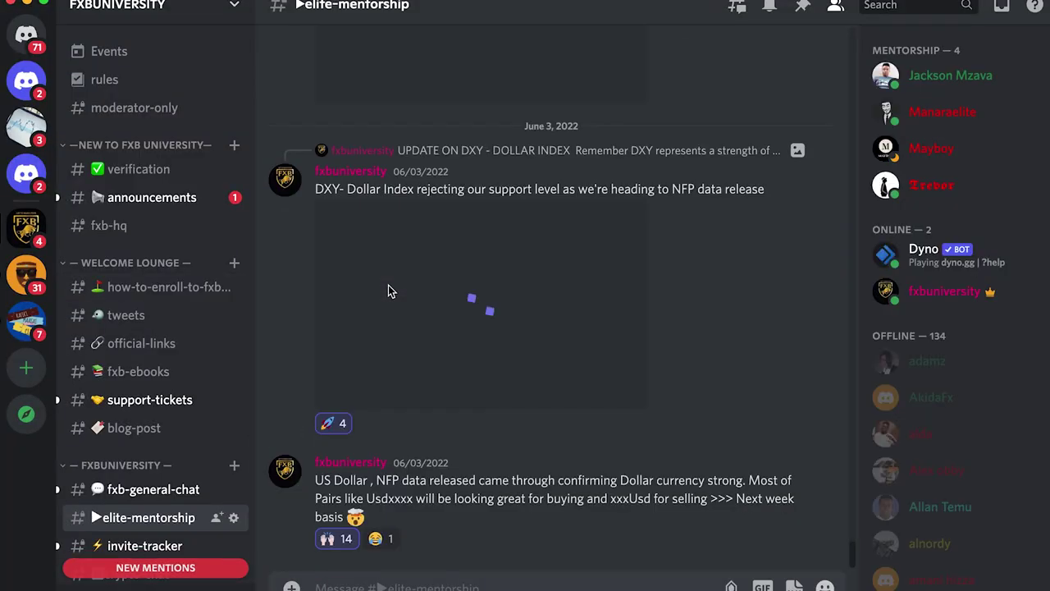
scroll(485, 238, up, 15)
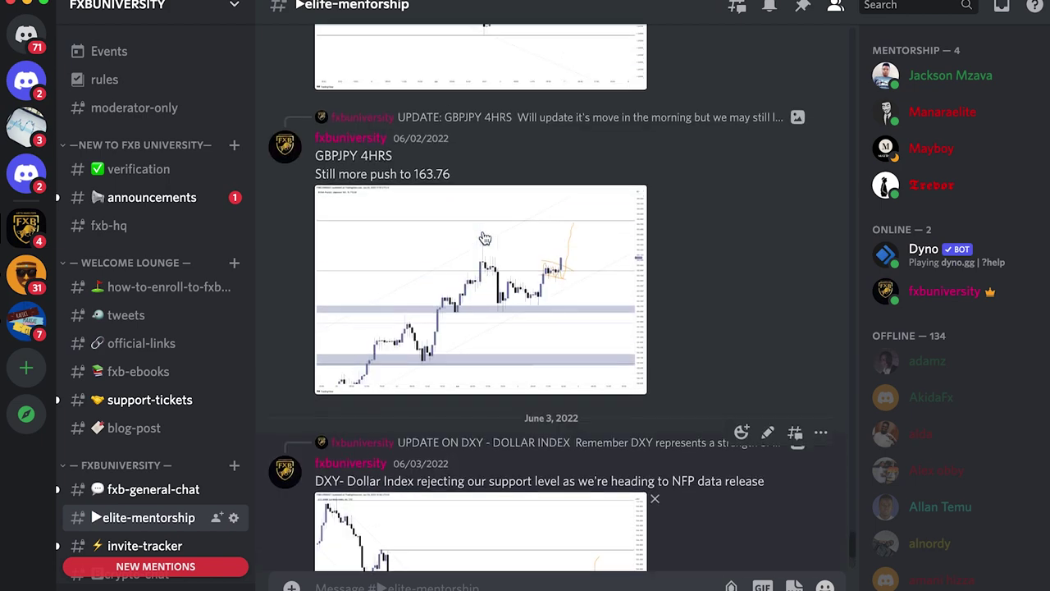
scroll(483, 237, up, 5)
scroll(483, 237, up, 8)
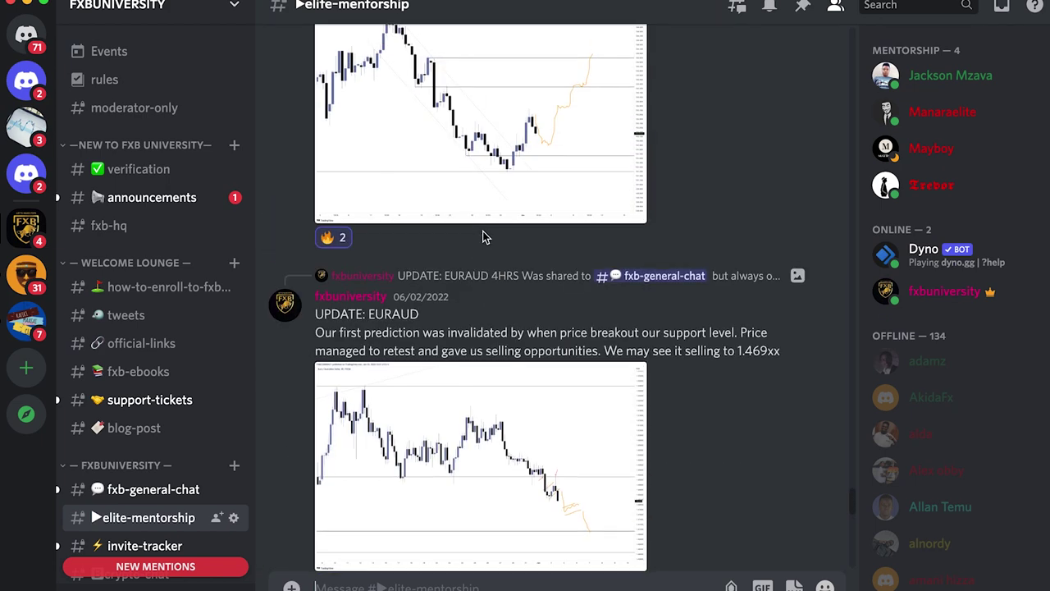
scroll(485, 238, up, 10)
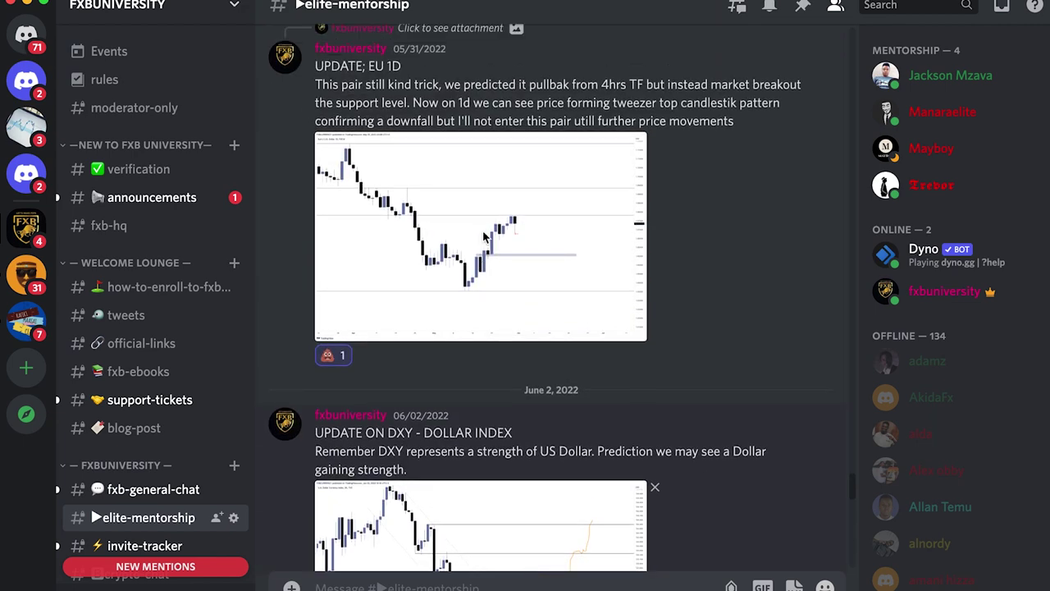
scroll(485, 237, up, 4)
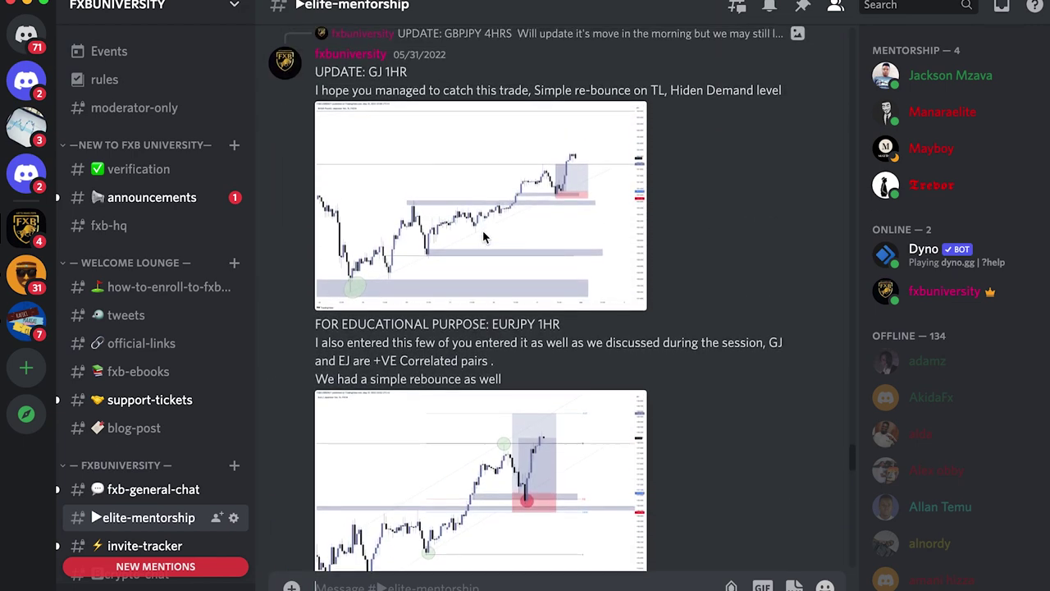
scroll(483, 237, up, 10)
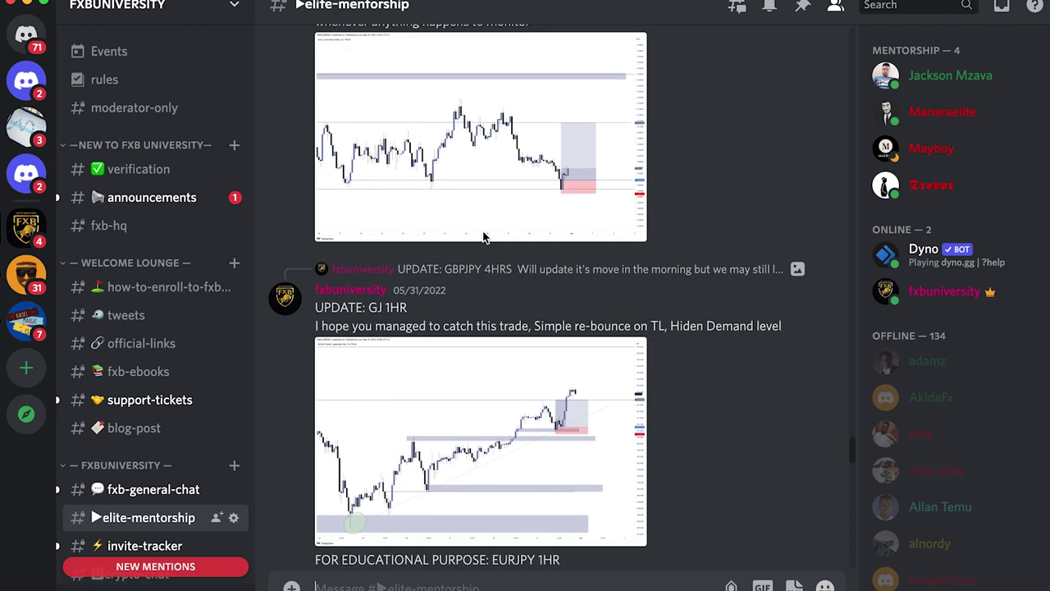
scroll(484, 237, up, 15)
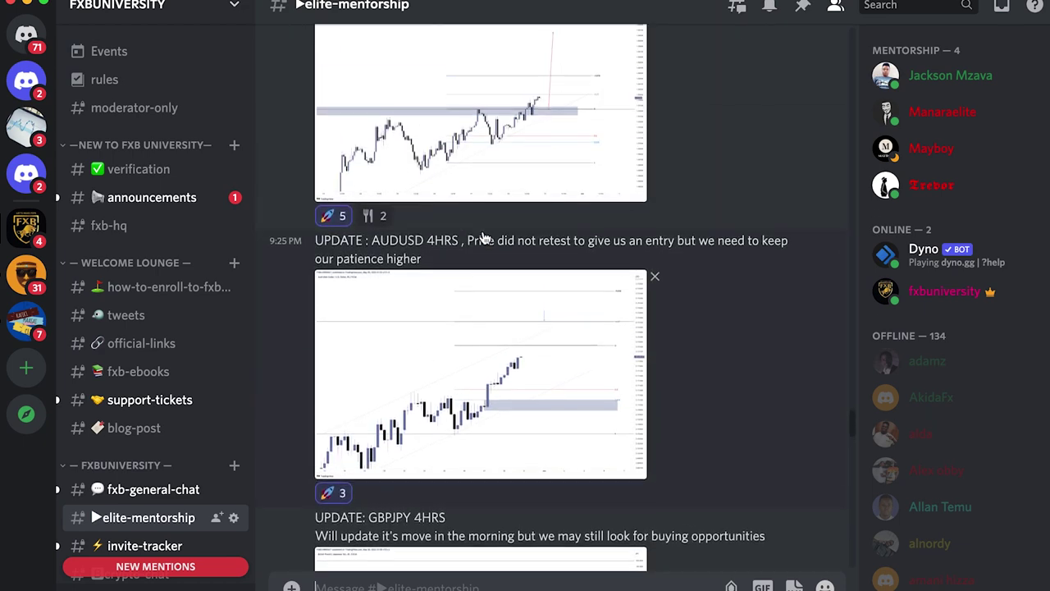
Find the AUDUSD update dated 05/27/2022, view its chart image enlarged and close it.
scroll(483, 246, up, 5)
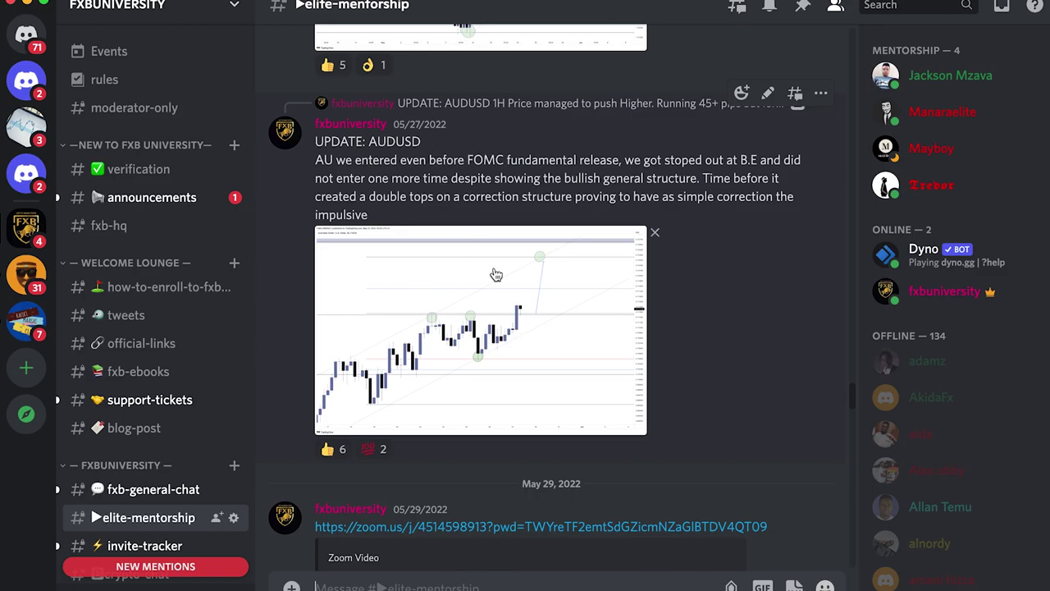
click(503, 328)
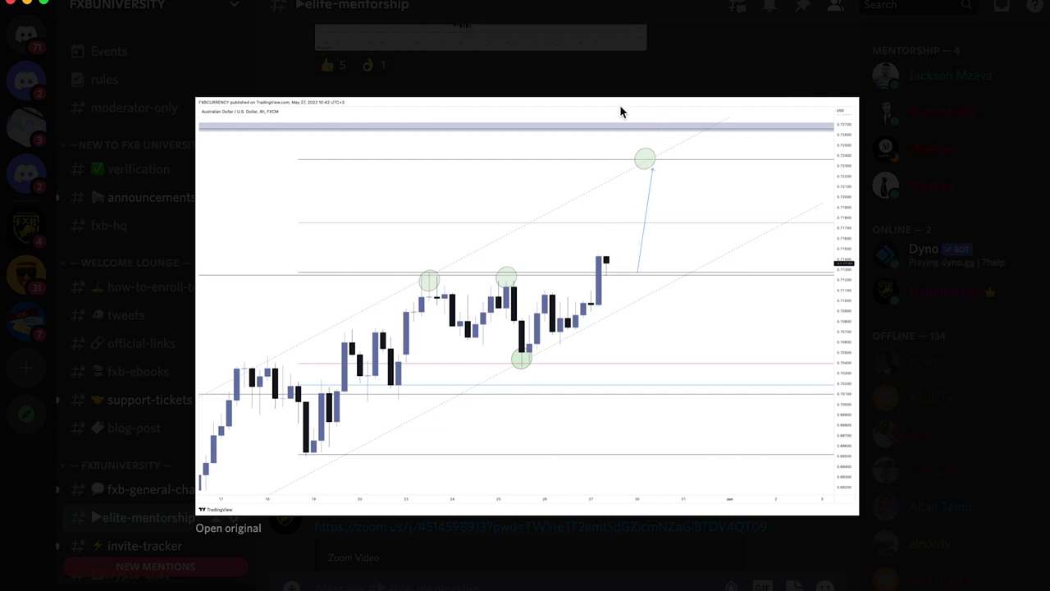
click(639, 79)
Review the older GBPUSD, EURJPY and GBPJPY setups back to the NZDUSD update dated 05/24/2022.
scroll(478, 228, up, 4)
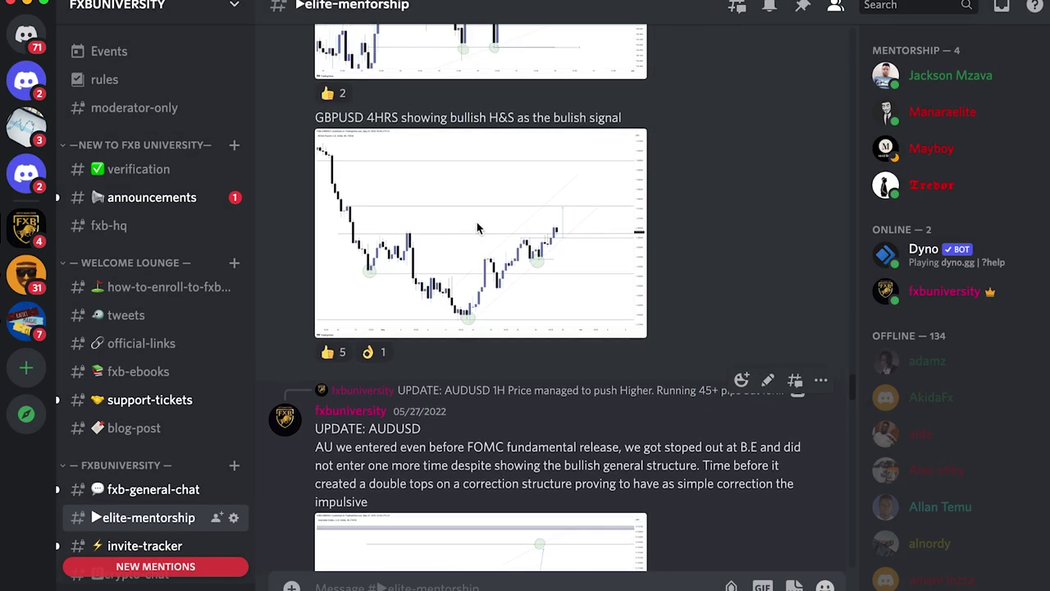
scroll(478, 228, up, 1)
scroll(478, 228, up, 5)
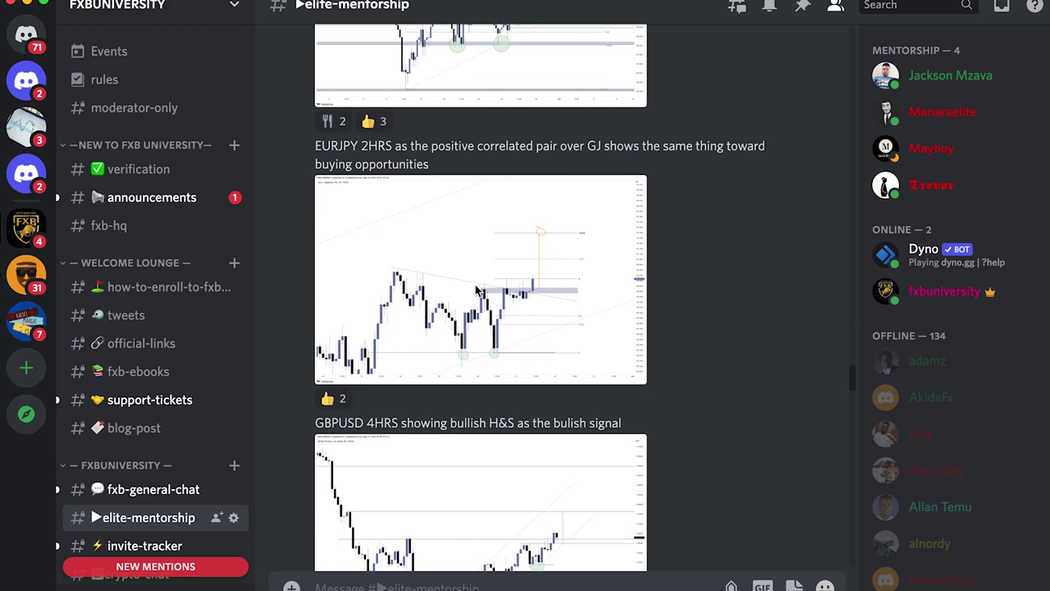
scroll(476, 218, up, 8)
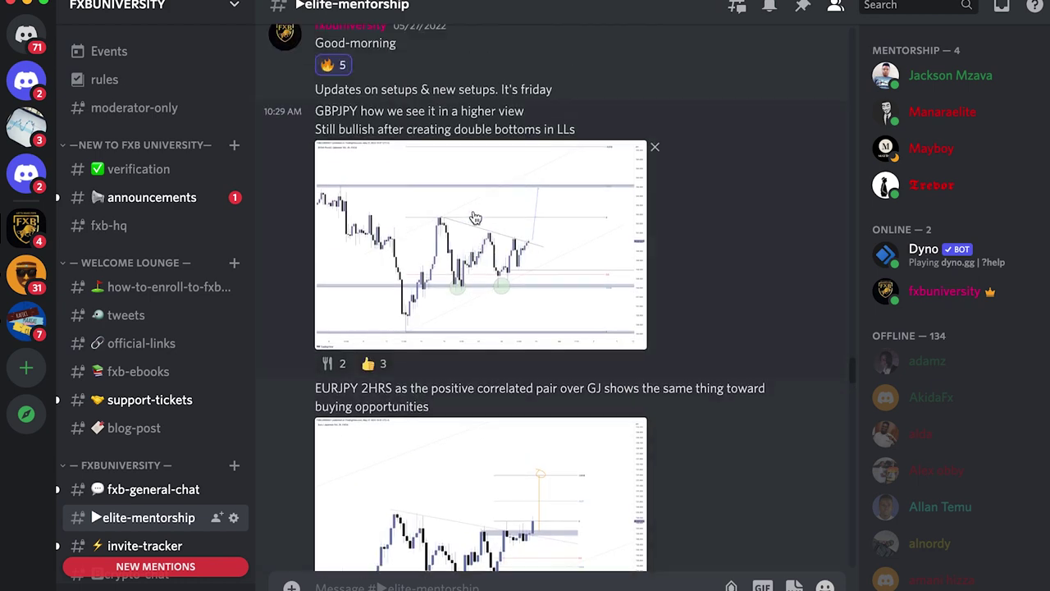
scroll(474, 216, up, 1)
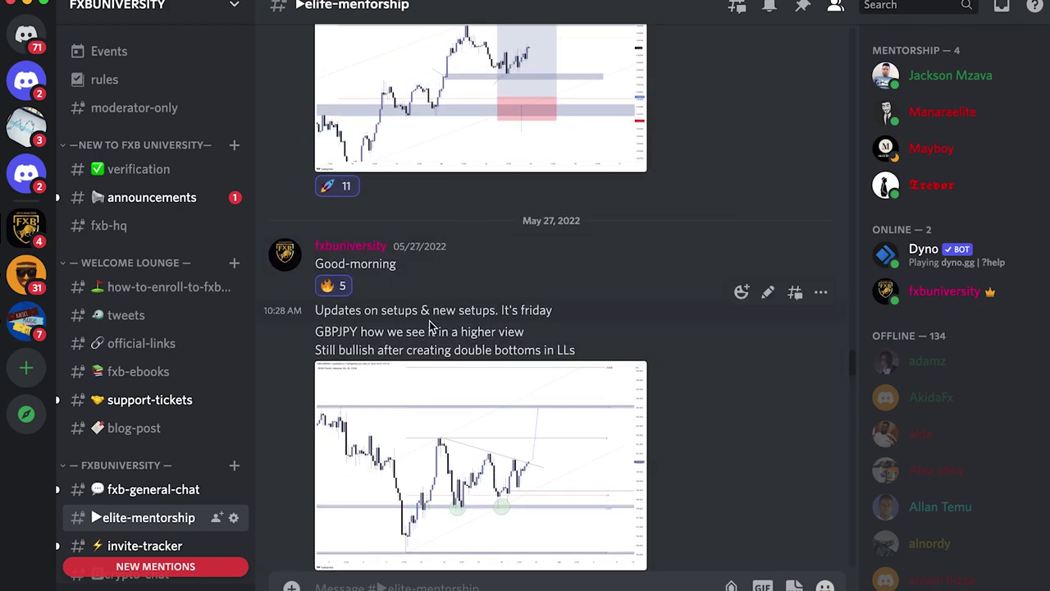
scroll(413, 299, up, 5)
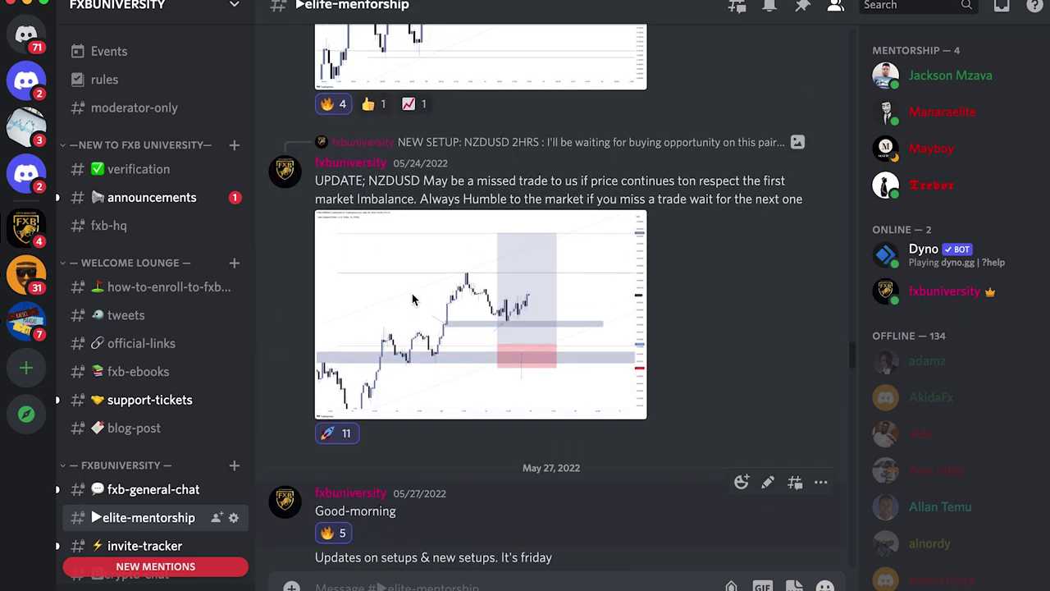
Switch from Discord to the TradingView chart and load the AUDUSD symbol in place of GBPJPY.
key(ctrl+Up)
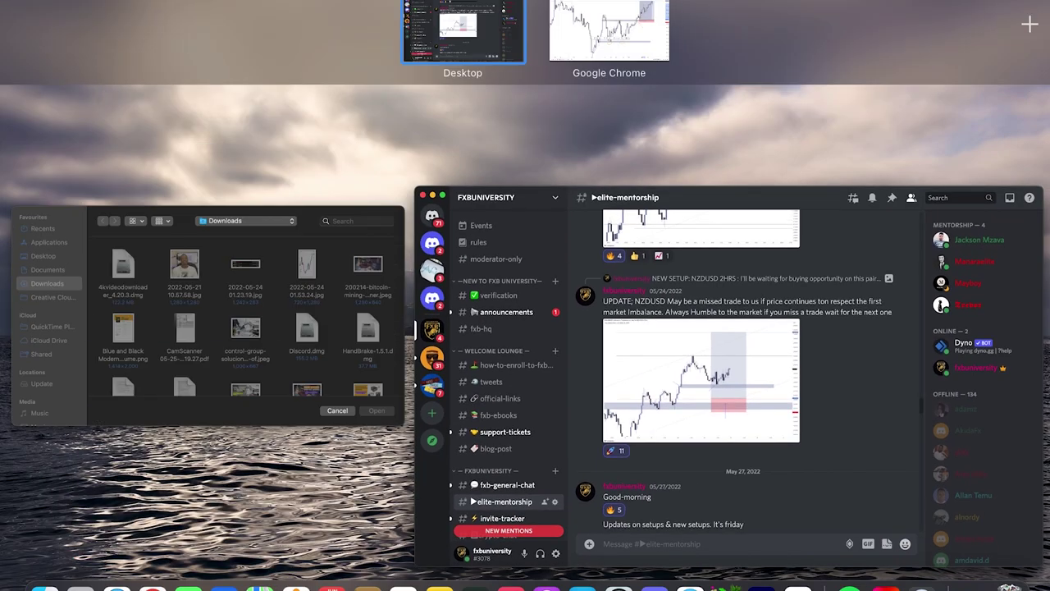
click(622, 18)
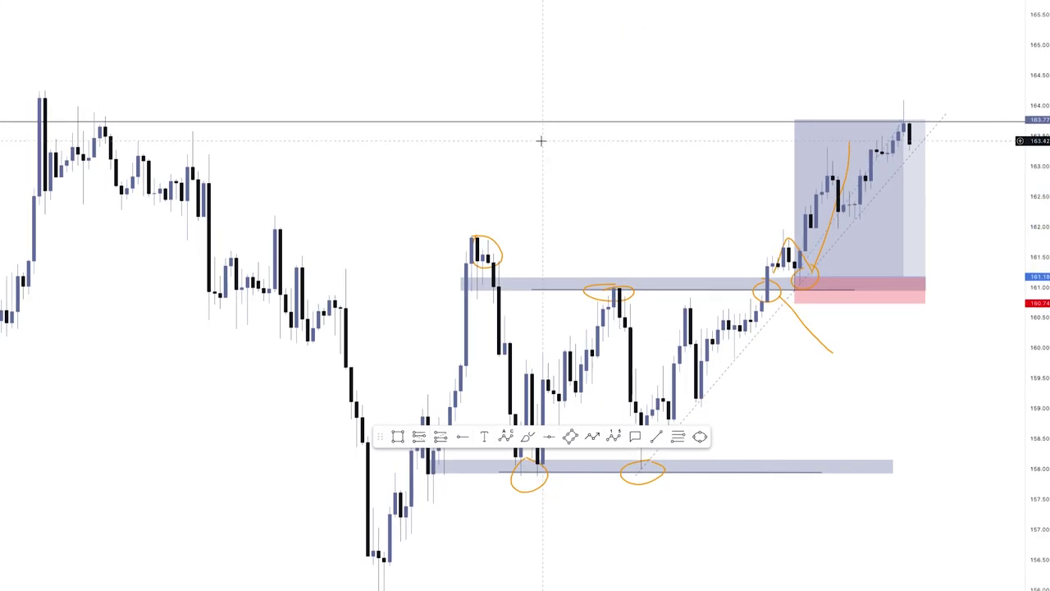
text(AUD)
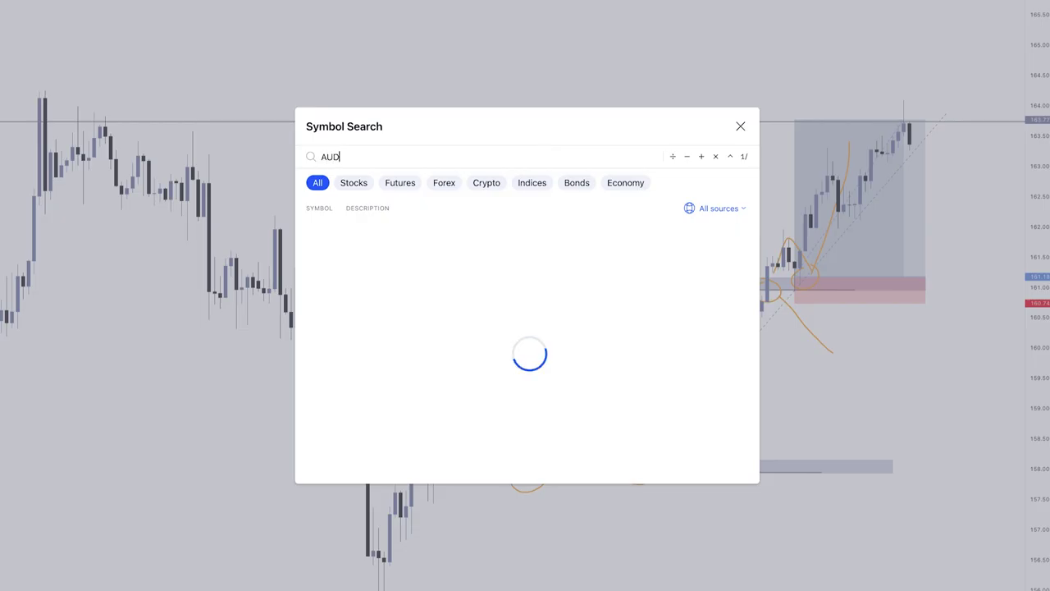
text(US)
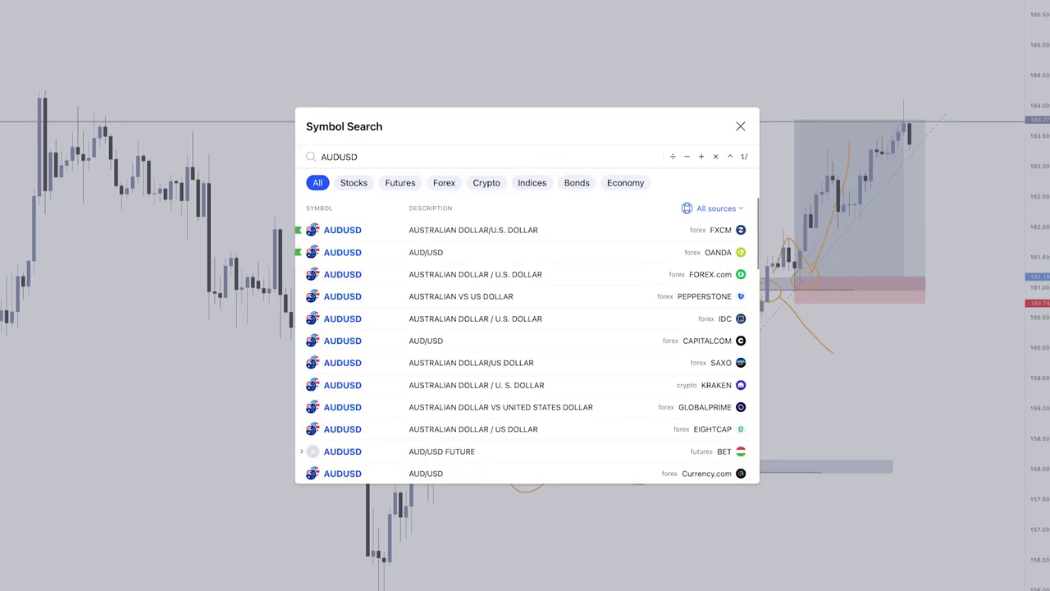
text(D)
key(Return)
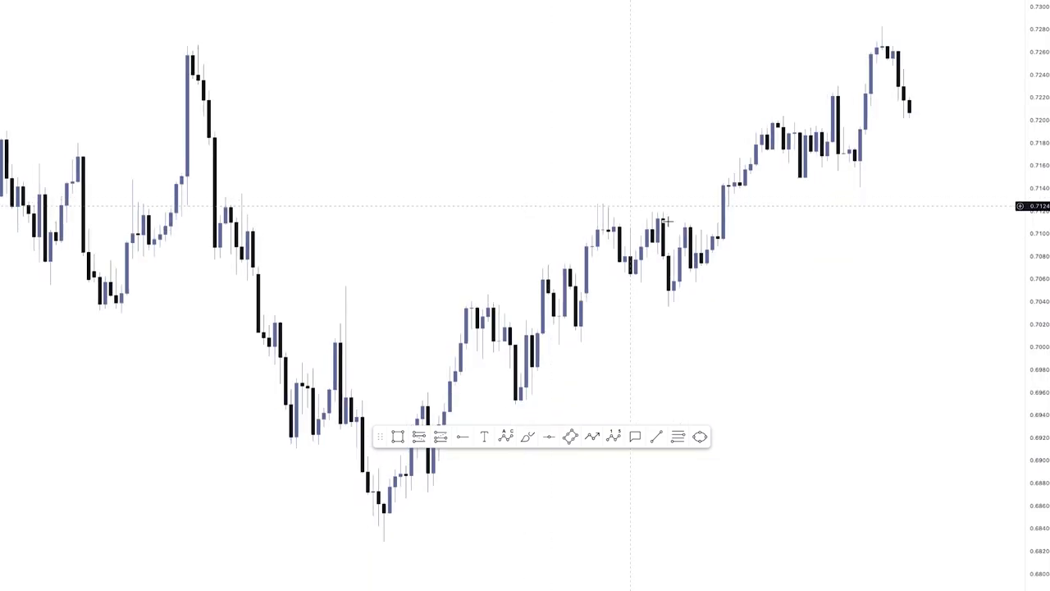
Set the AUDUSD chart to the 8-hour timeframe.
drag(451, 175, 353, 170)
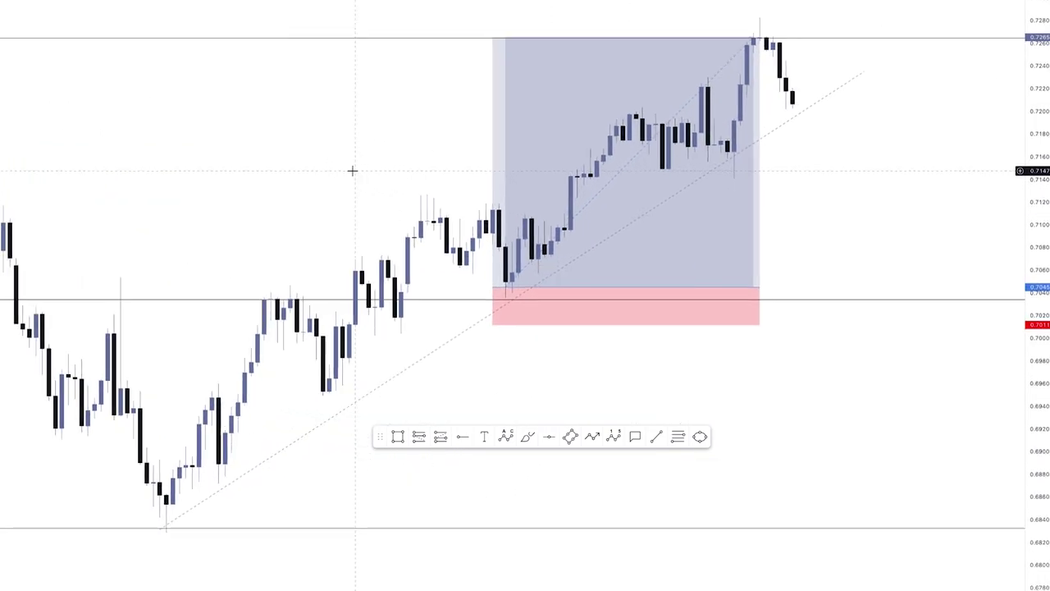
text(4H)
key(Return)
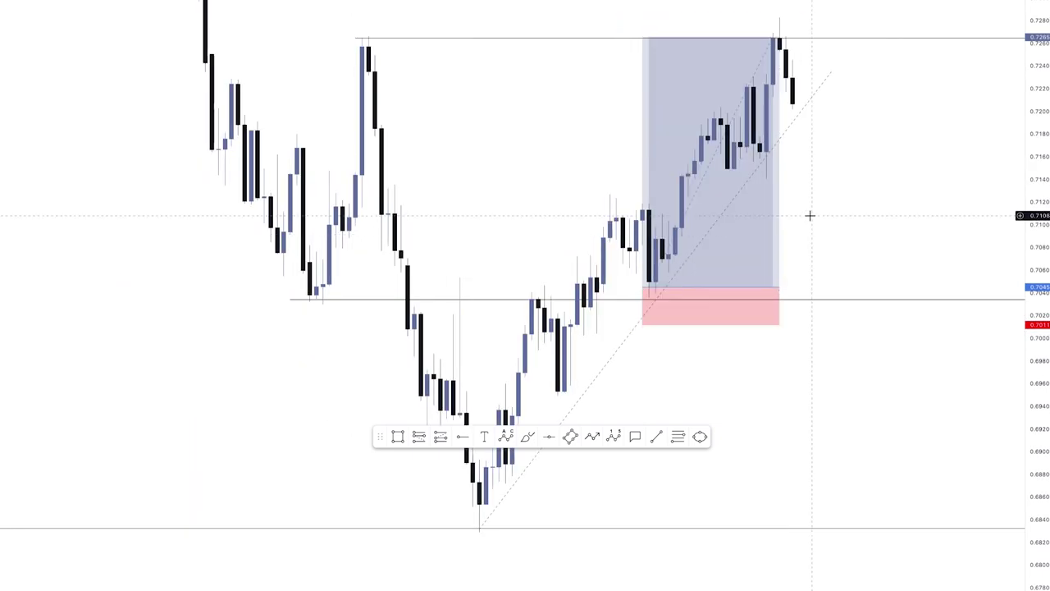
Draw a thin rectangle zone from about 0.7033 to 0.7040 along the middle horizontal level, and select the long position.
scroll(809, 216, up, 3)
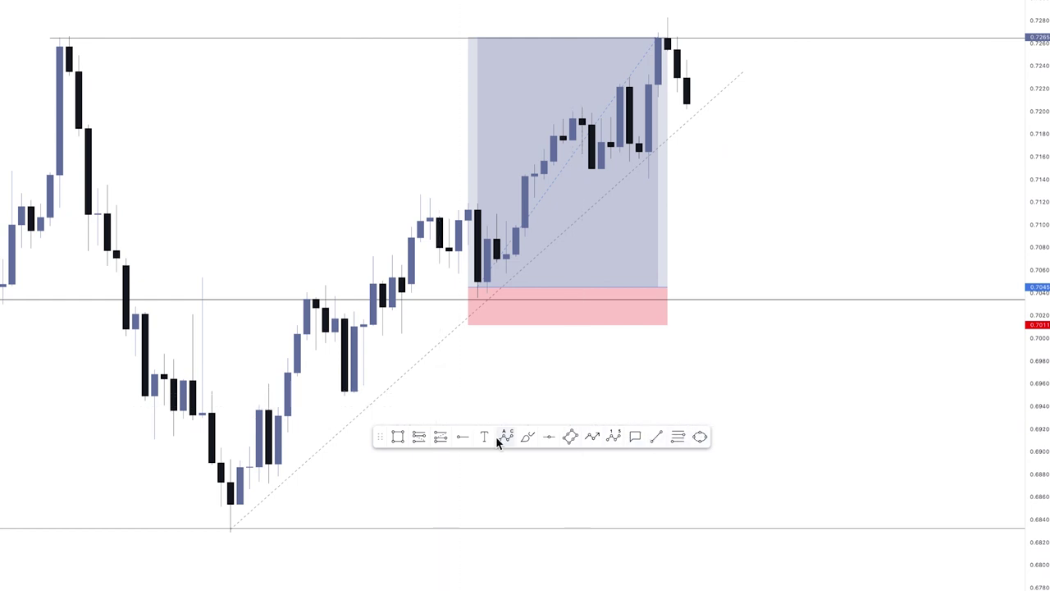
scroll(345, 369, left, 5)
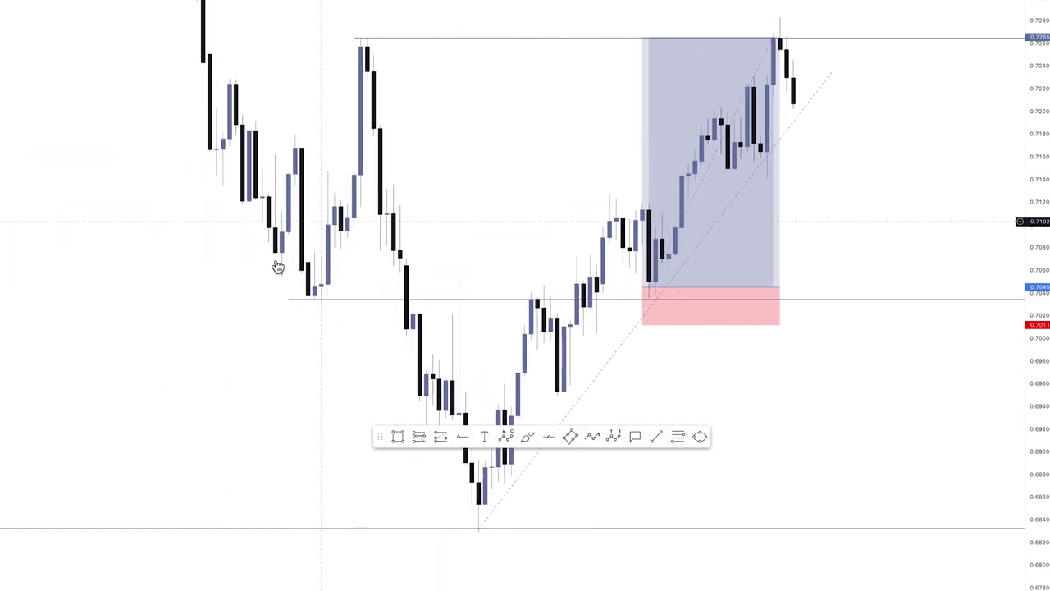
scroll(591, 168, up, 1)
scroll(607, 205, right, 5)
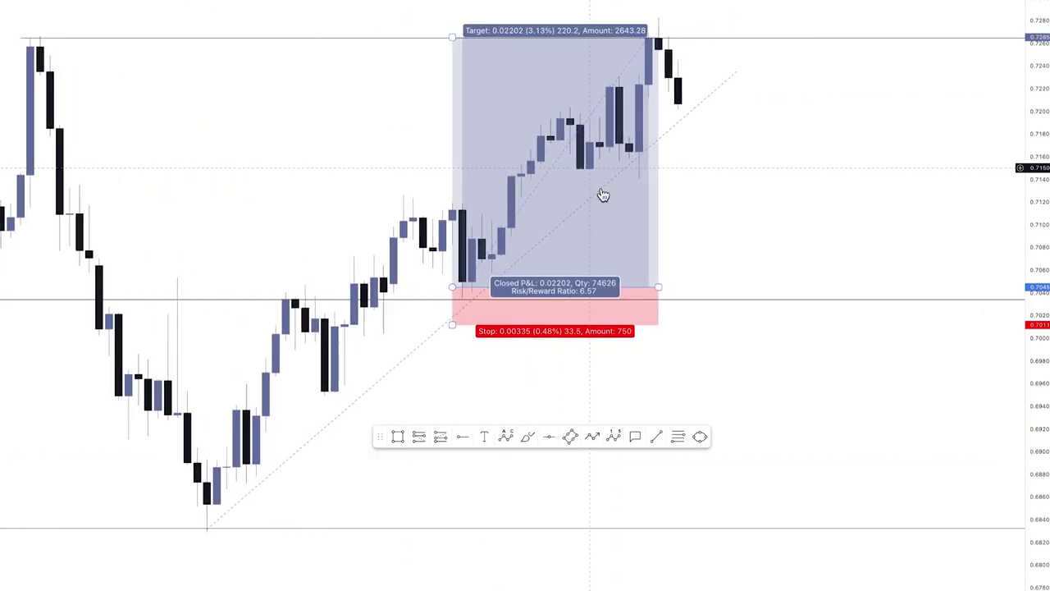
click(397, 437)
mouse_move(73, 300)
mouse_down()
mouse_move(825, 218)
mouse_move(982, 264)
mouse_move(973, 291)
mouse_up()
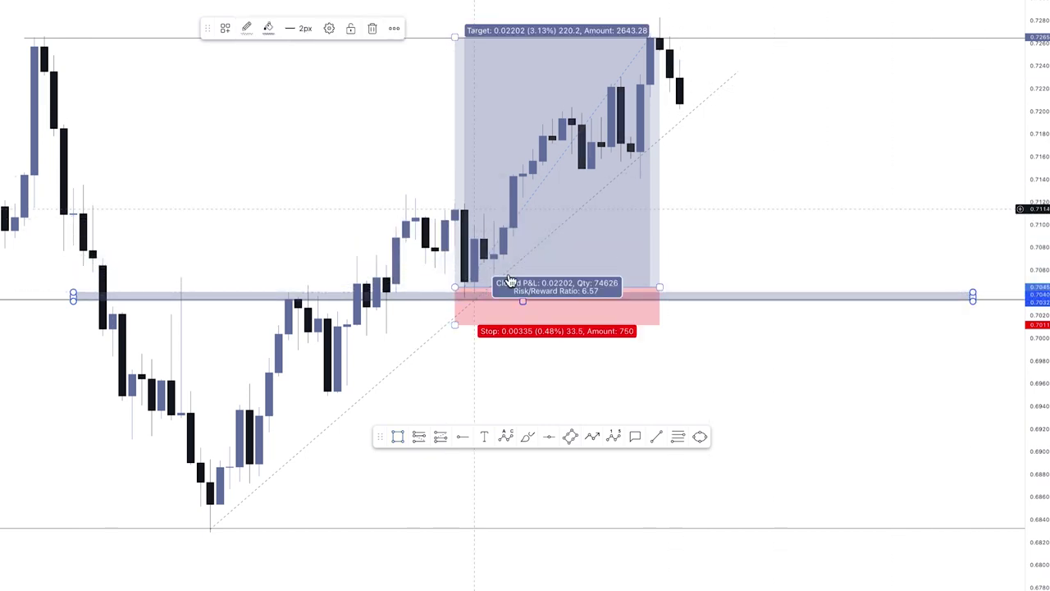
click(530, 165)
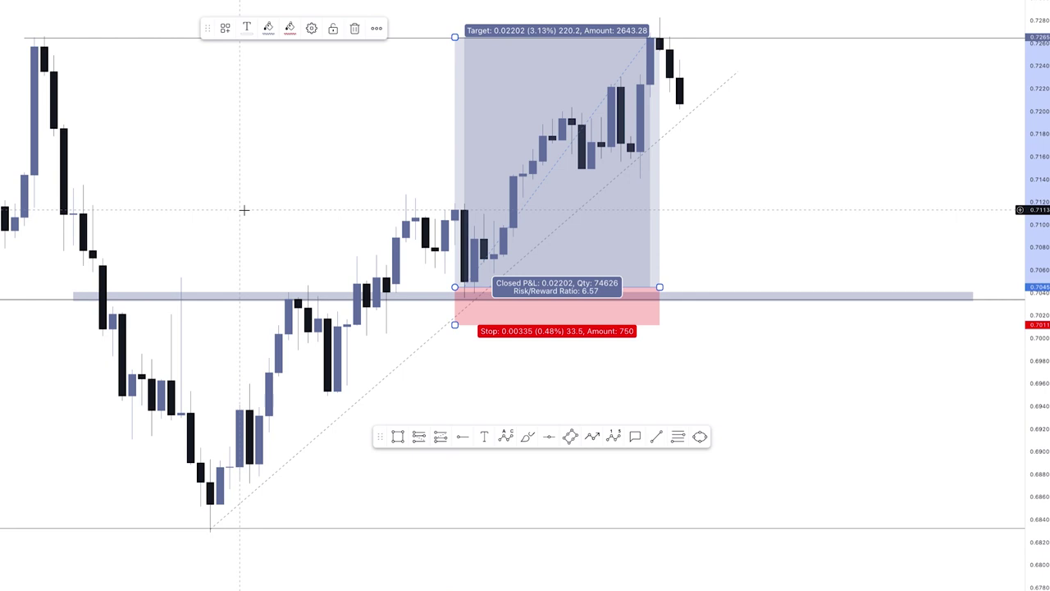
Draw a second rectangle zone from about 0.7121 to 0.7140, just above the swing high before the entry.
click(397, 435)
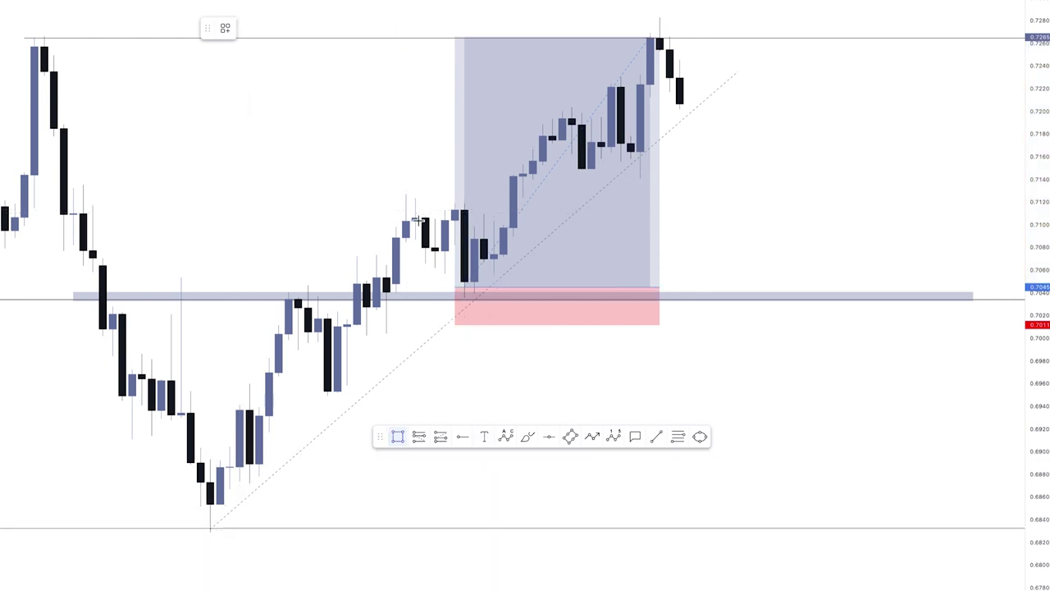
click(366, 197)
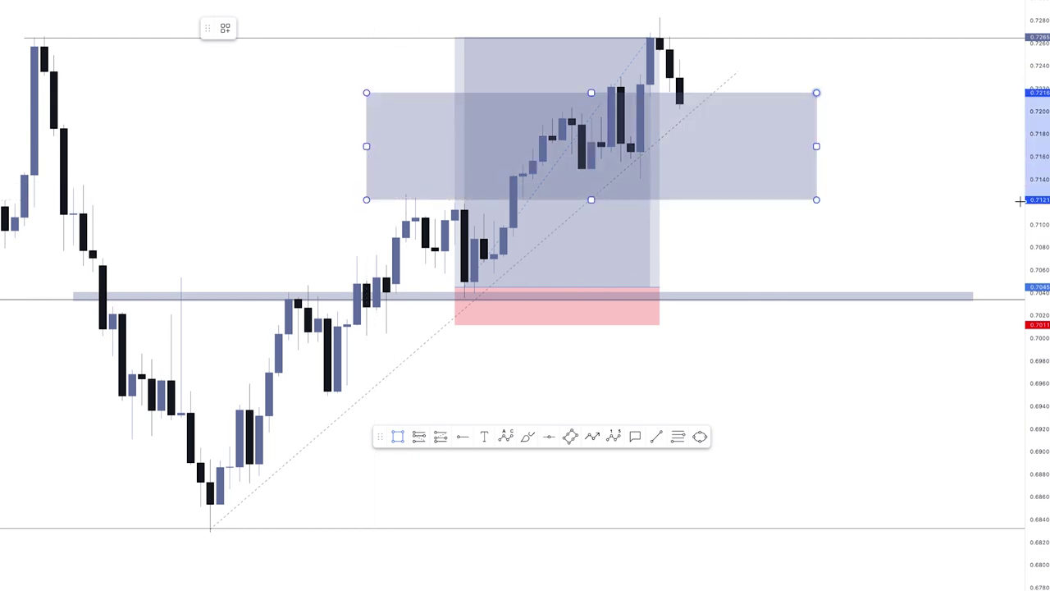
click(941, 178)
click(811, 146)
Brush a circle around the swing high under the upper zone and another around the retest of the lower zone.
scroll(811, 146, up, 1)
scroll(812, 146, up, 1)
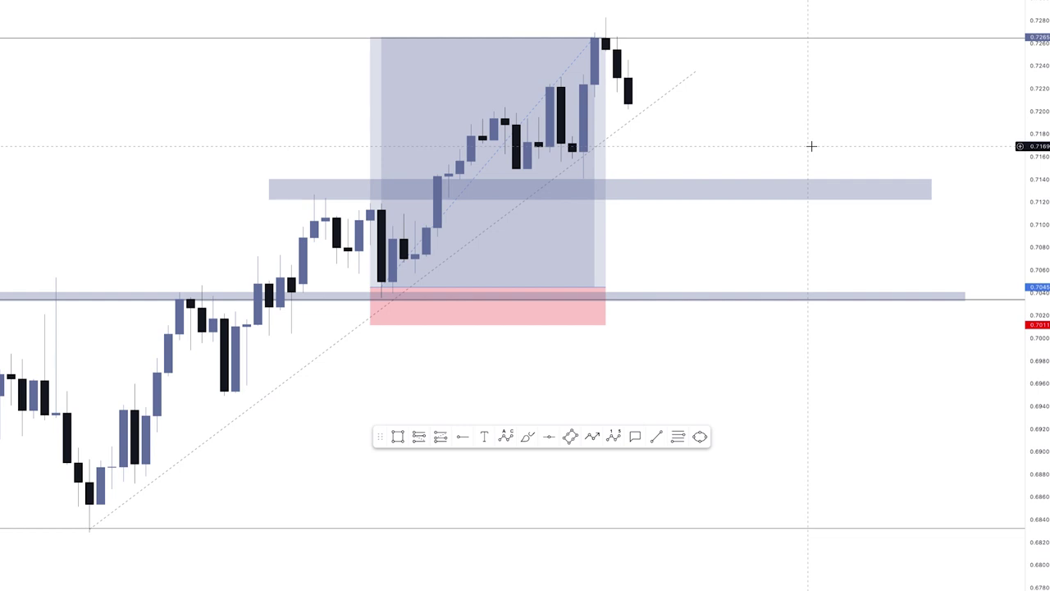
drag(738, 175, 734, 211)
scroll(565, 479, down, 1)
click(566, 479)
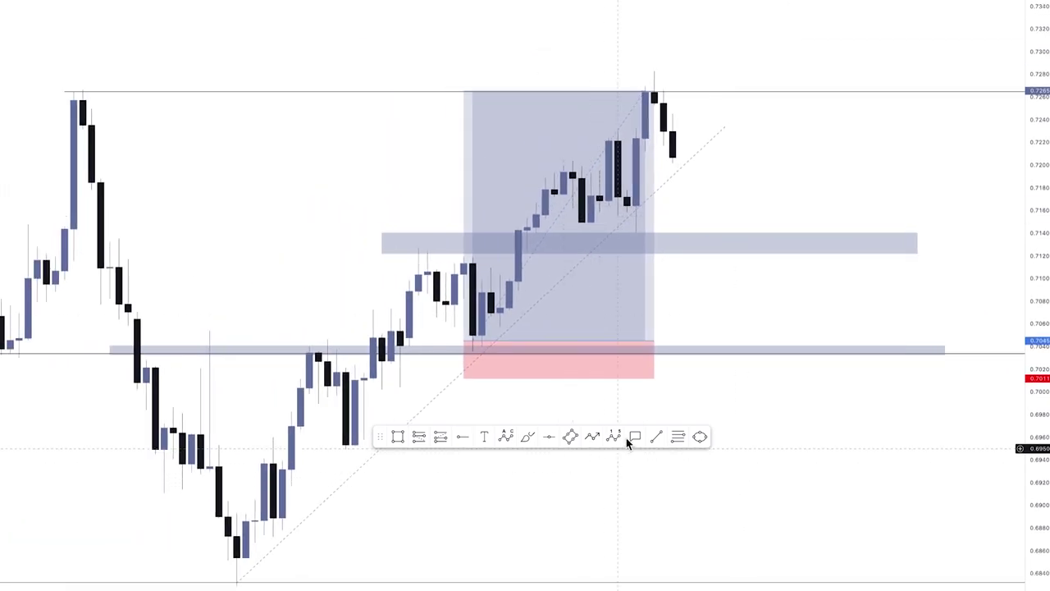
click(527, 436)
mouse_move(420, 247)
mouse_down()
mouse_move(403, 277)
mouse_move(415, 250)
mouse_up()
mouse_move(441, 342)
mouse_down()
mouse_move(497, 358)
mouse_move(450, 340)
mouse_move(543, 333)
mouse_up()
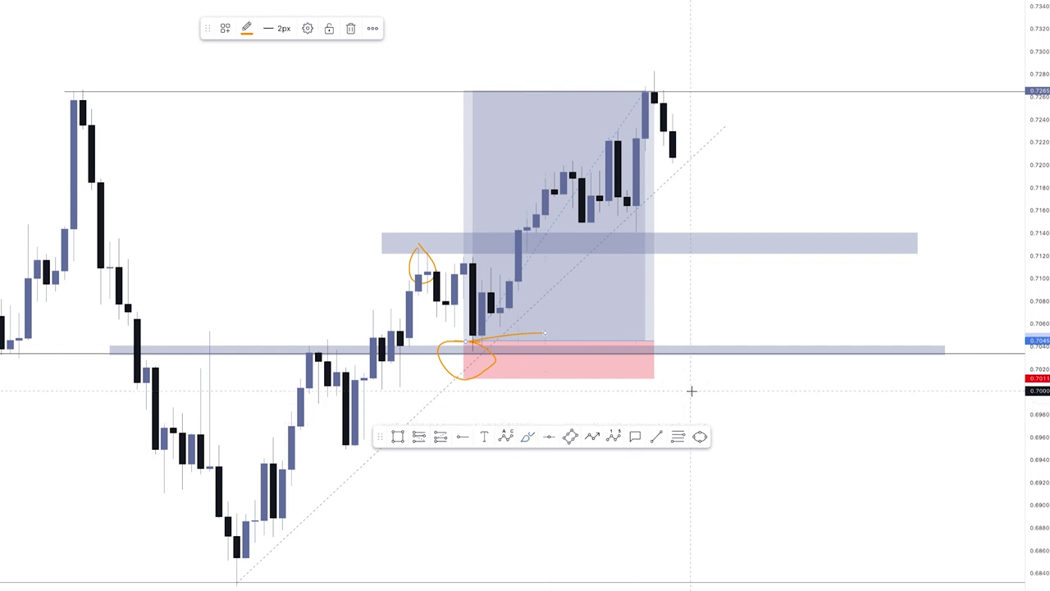
Move the floating drawing toolbar clear of the candles and draw a trend line from the swing low to the circled high.
drag(375, 436, 438, 494)
click(720, 494)
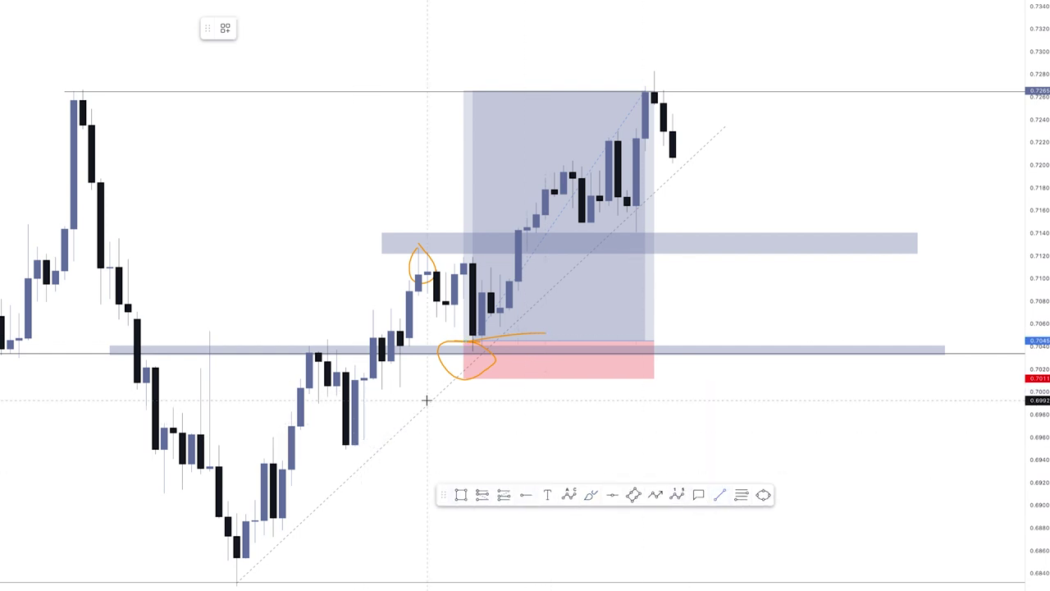
click(354, 441)
click(427, 244)
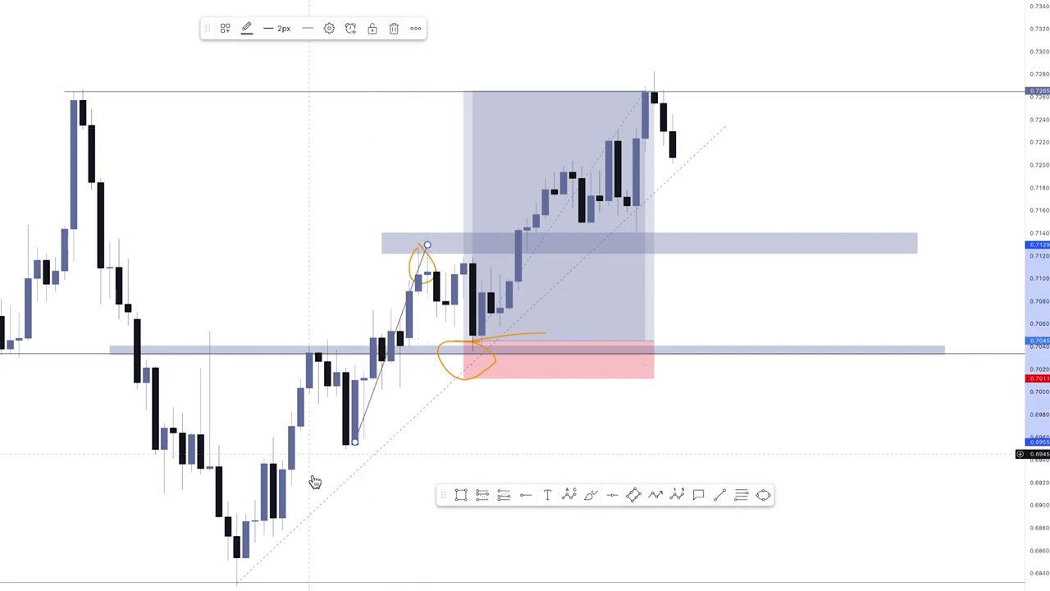
key(Escape)
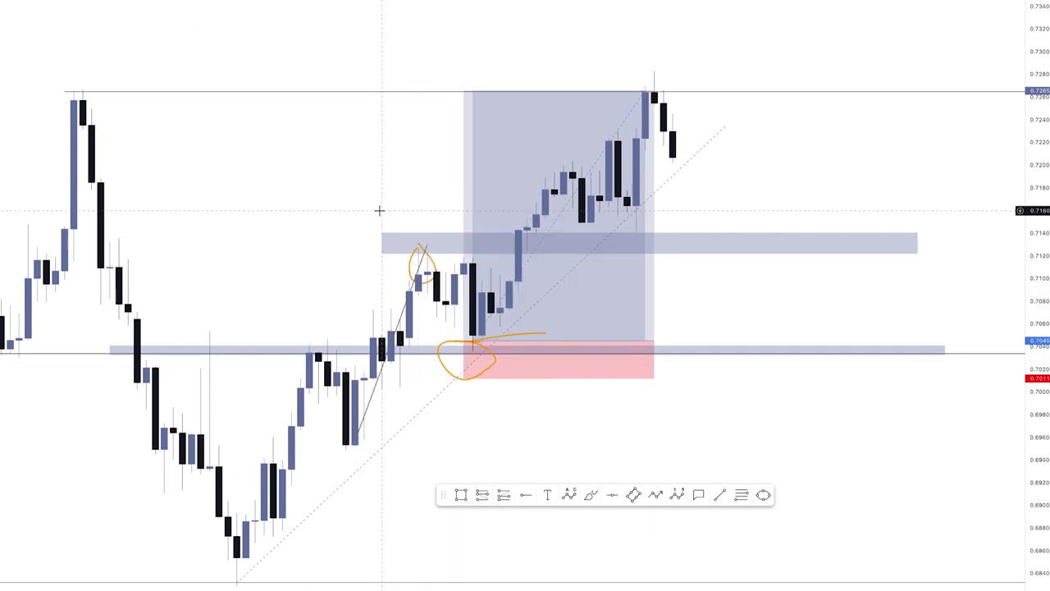
Draw a second trend line from the circled high down to the candles just after the long entry.
click(722, 495)
click(426, 243)
click(500, 323)
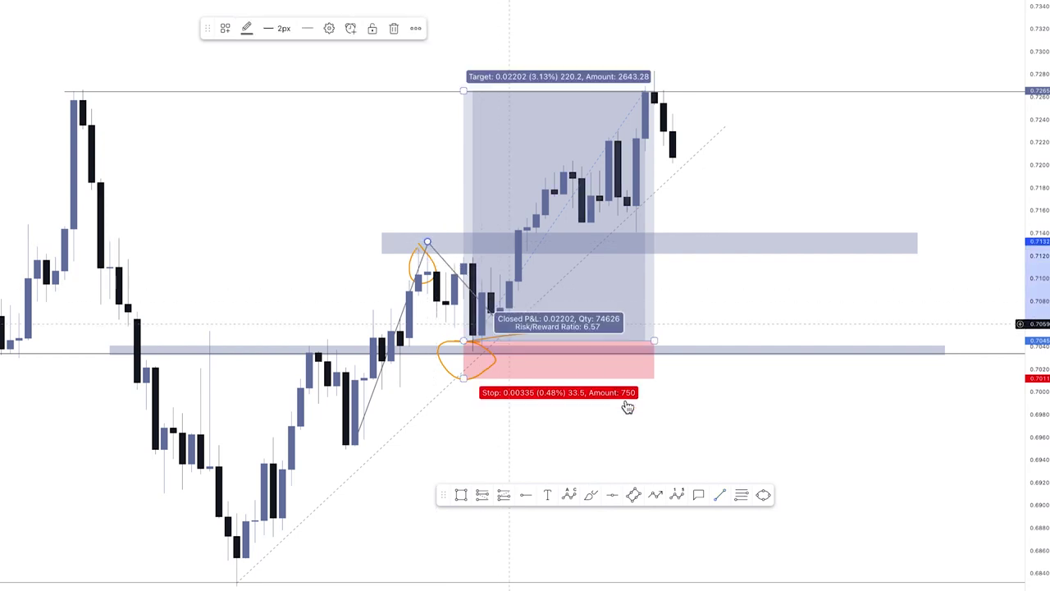
Hide the favorite drawing tools toolbar and leave the long position deselected.
click(734, 502)
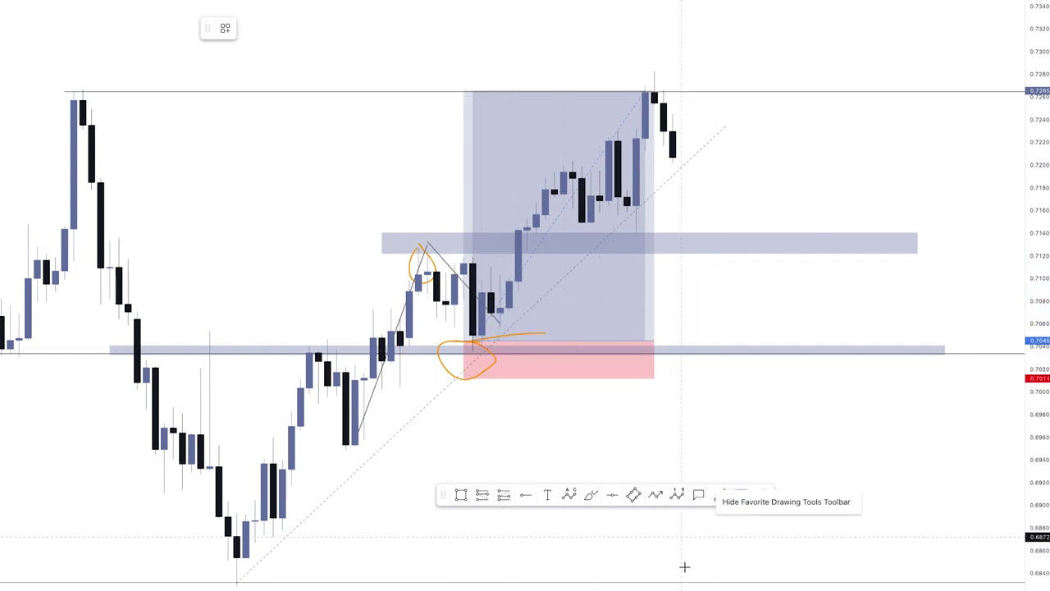
click(716, 495)
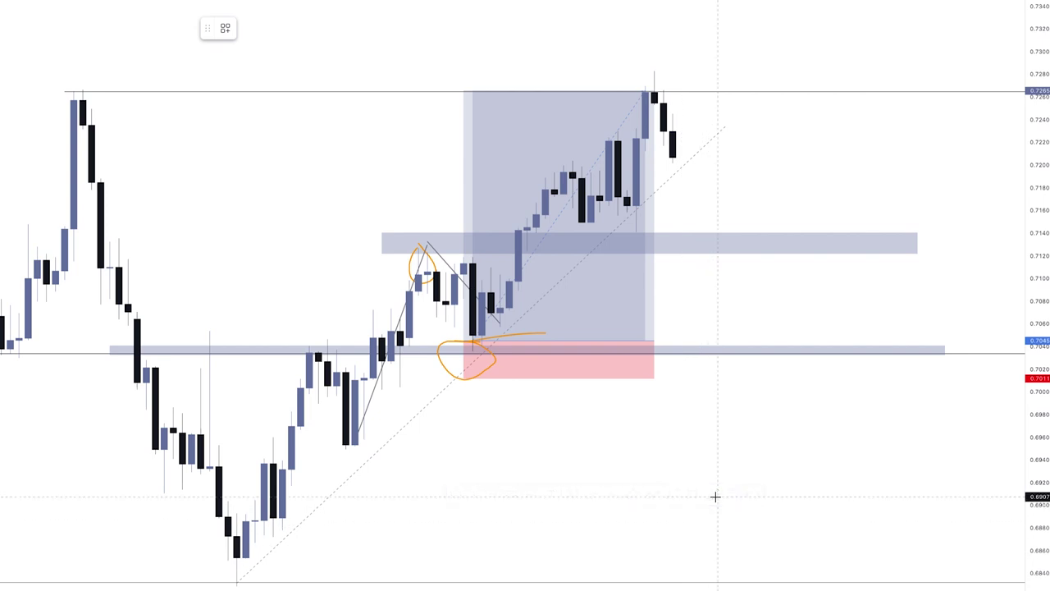
click(541, 263)
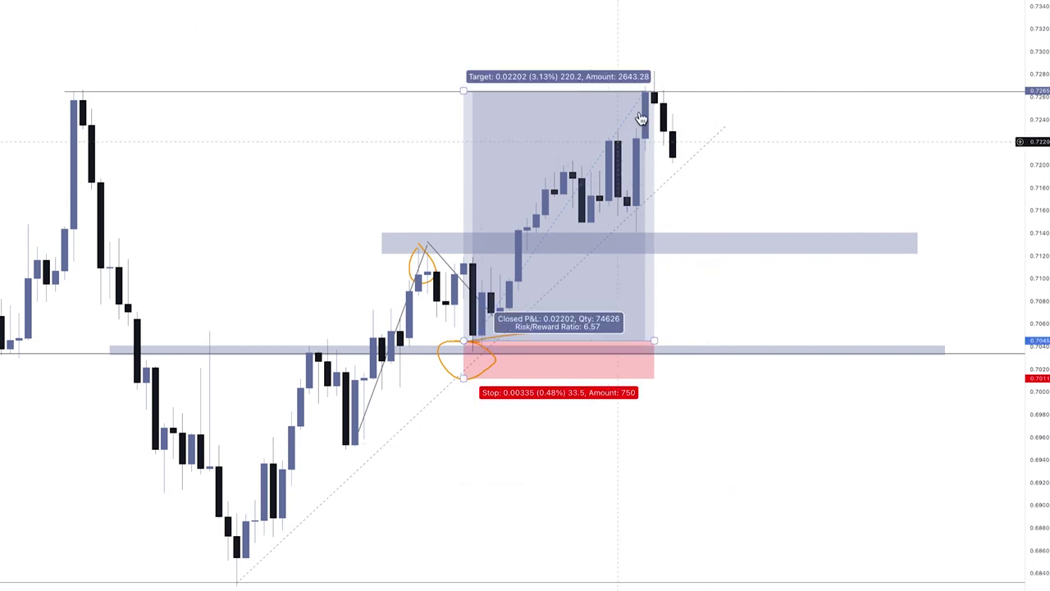
click(689, 271)
right_click(689, 271)
click(664, 308)
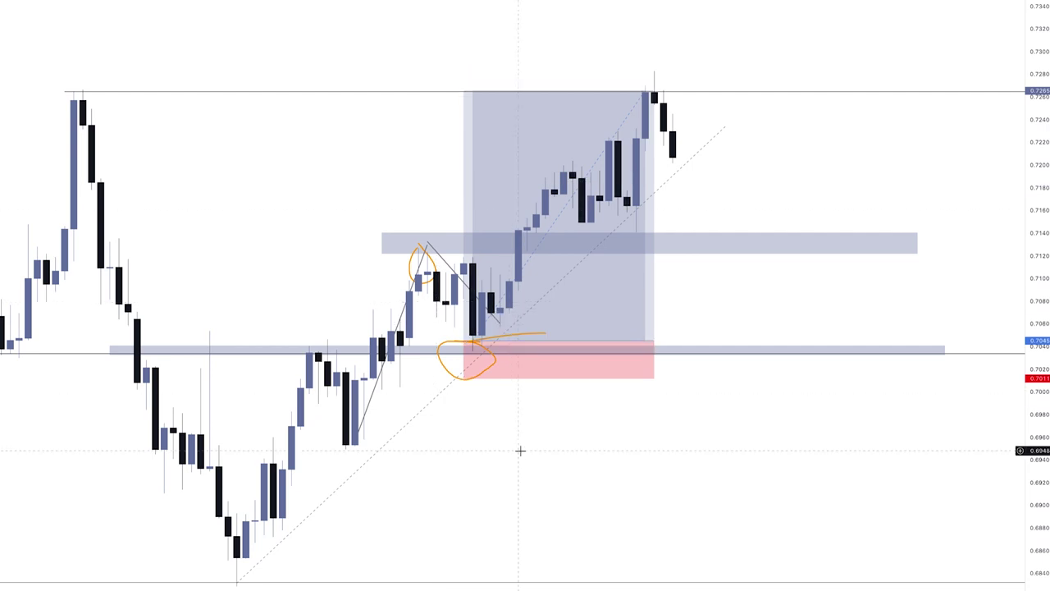
Switch to the Wyckoff Method PDF and examine the market cycle diagram and the introduction below it.
key(ctrl+Up)
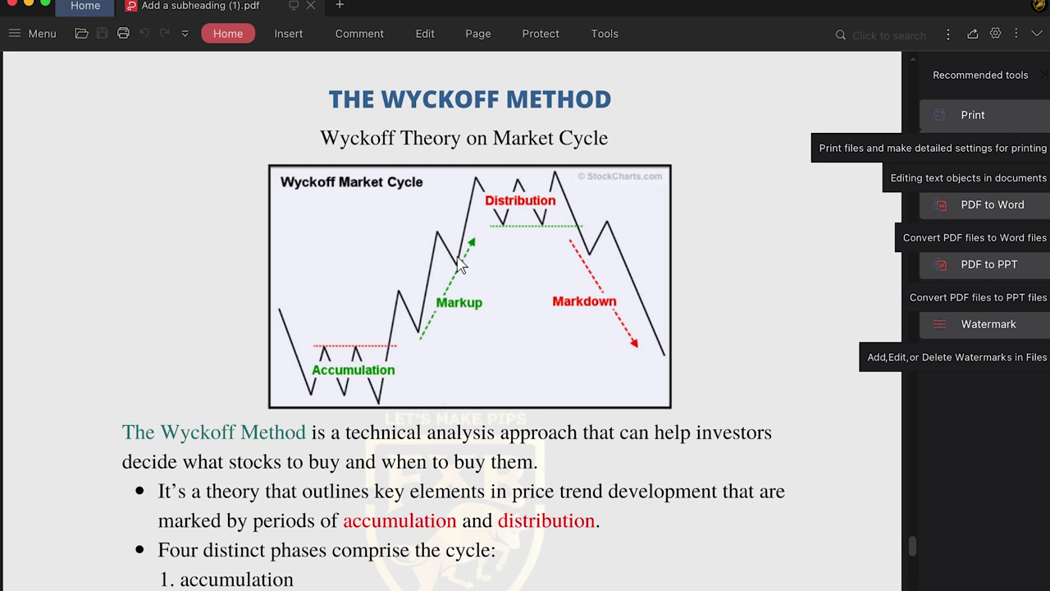
click(719, 194)
scroll(469, 287, down, 2)
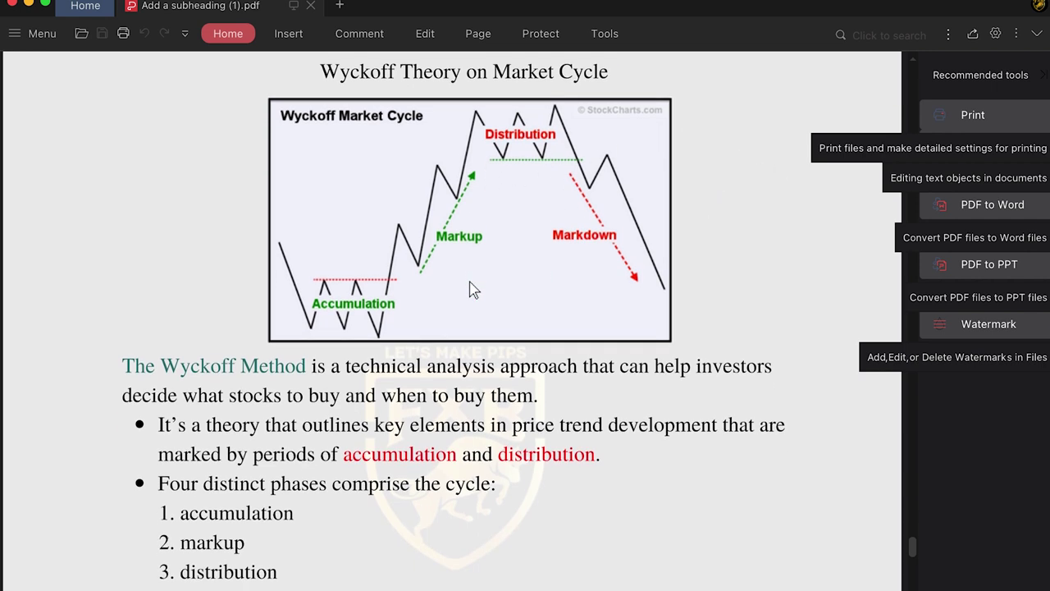
scroll(470, 291, up, 2)
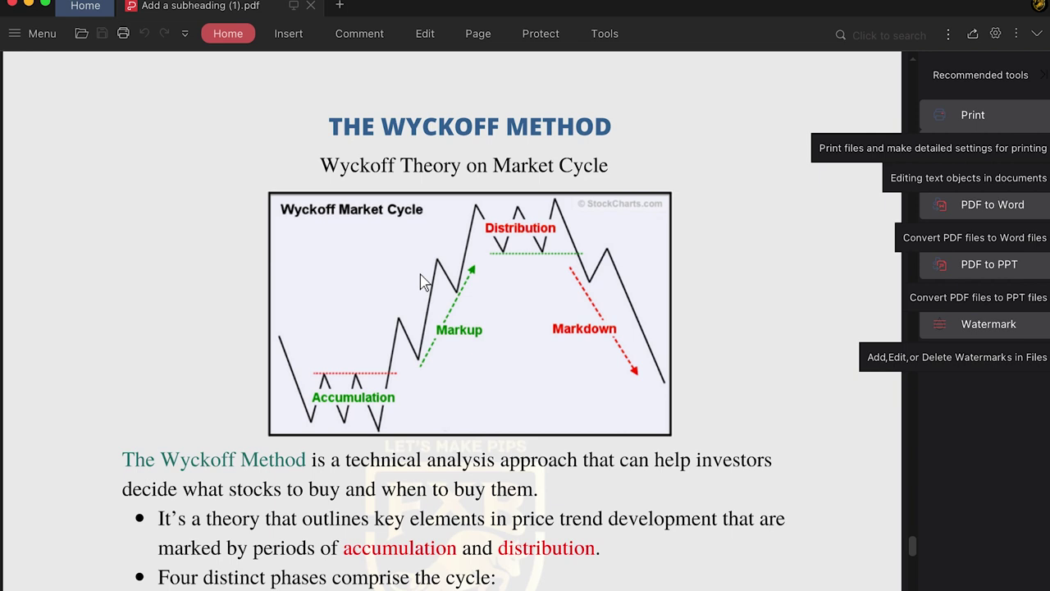
scroll(423, 281, down, 3)
scroll(423, 282, down, 2)
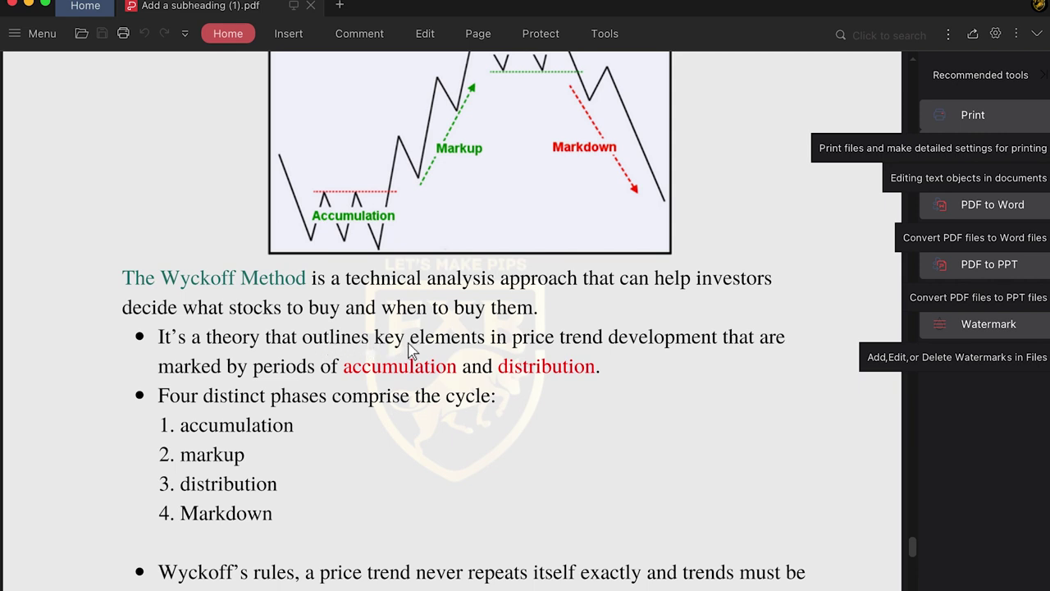
Highlight the words "marked by periods of" while reading the theory, and review the four phases of the cycle.
click(505, 340)
drag(505, 339, 699, 343)
drag(161, 366, 352, 366)
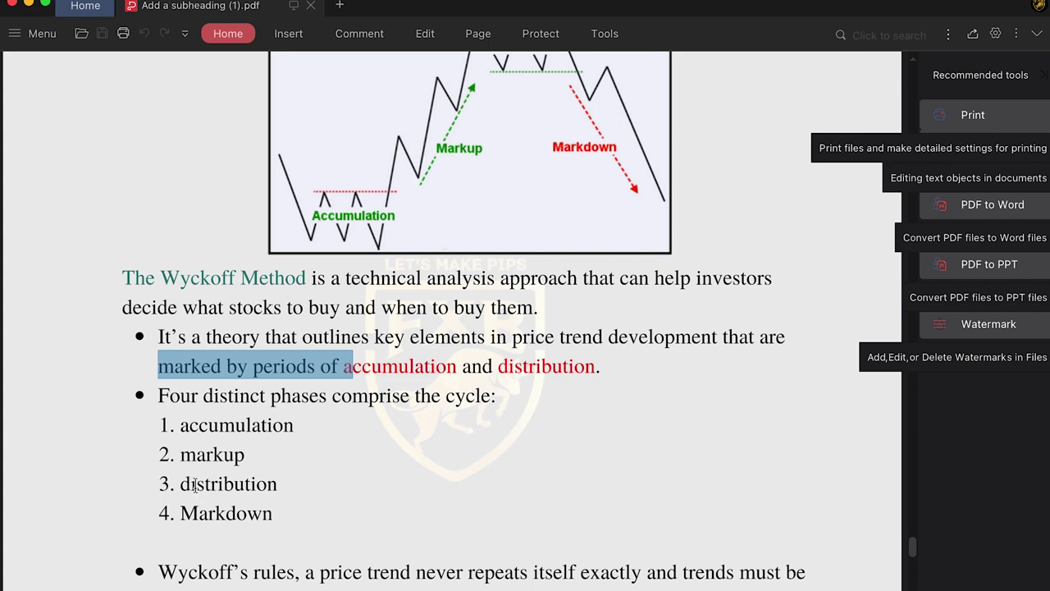
scroll(222, 525, down, 1)
scroll(222, 525, down, 2)
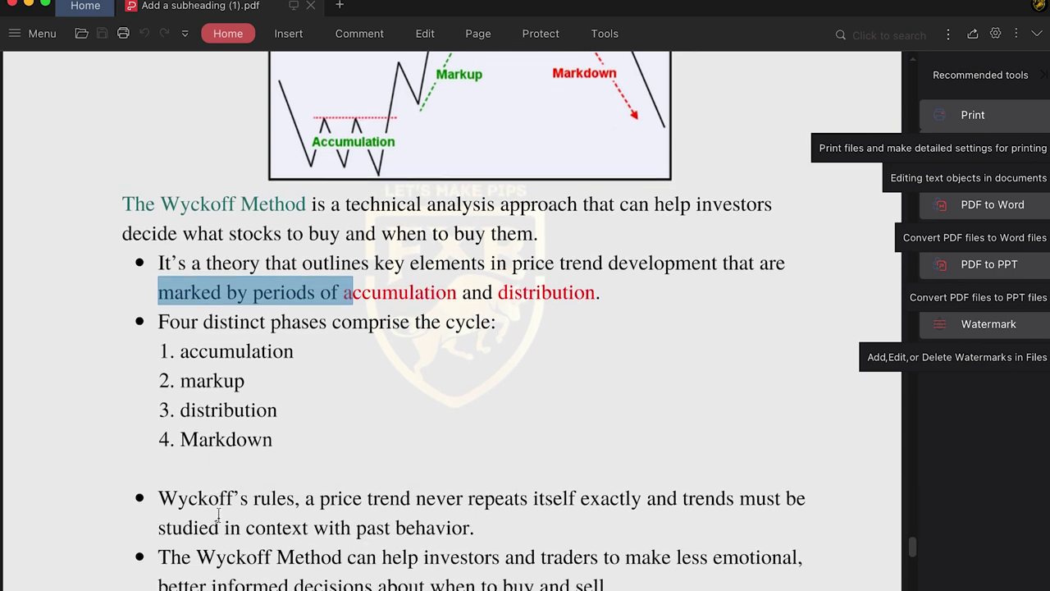
Examine the accumulation, markup, distribution and markdown phases on the diagram against the numbered phase list.
scroll(418, 155, up, 5)
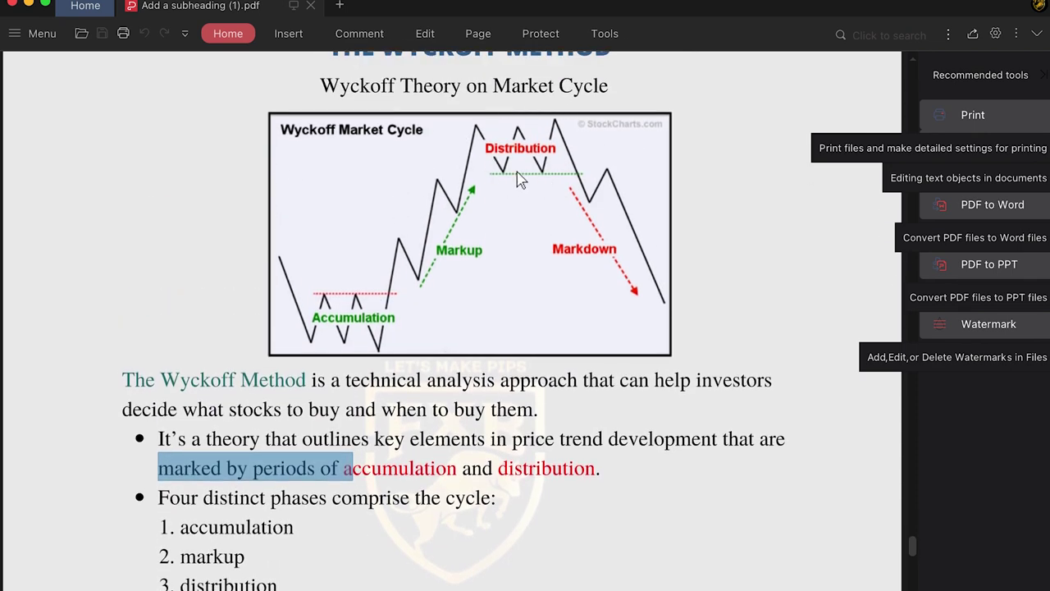
scroll(518, 178, up, 1)
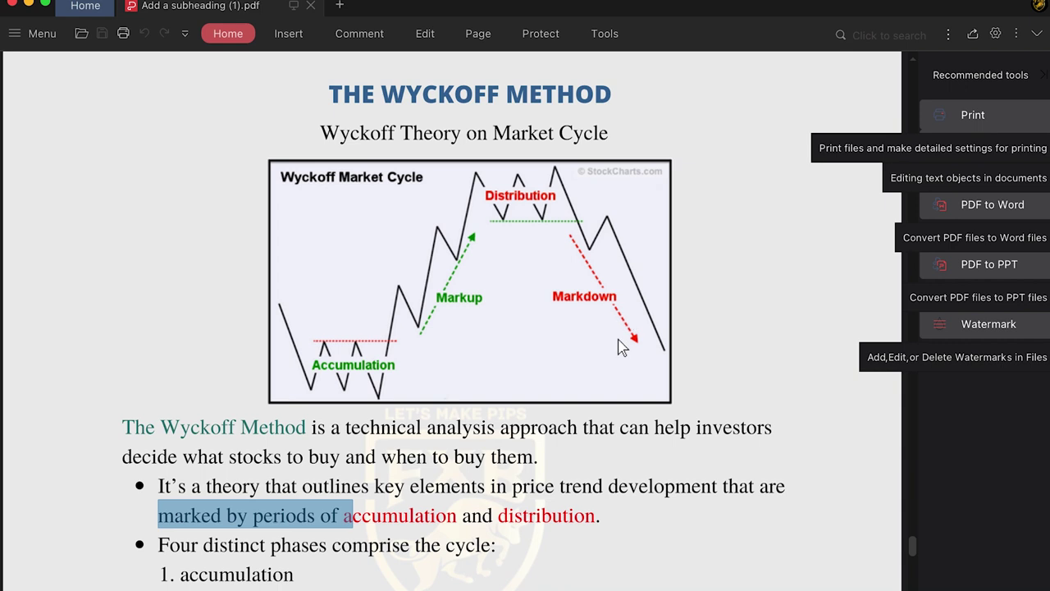
scroll(490, 398, down, 3)
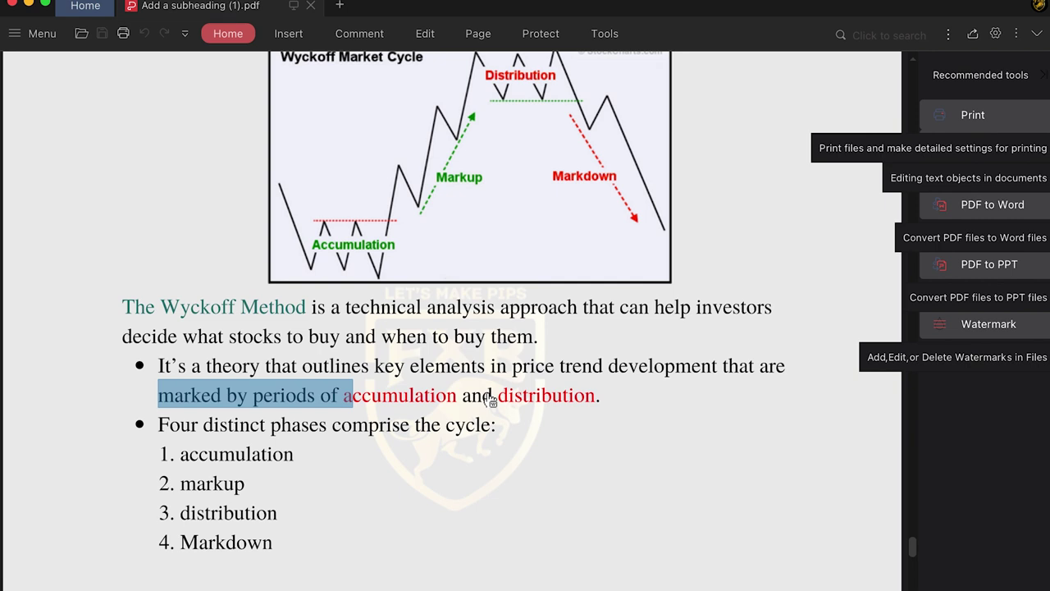
scroll(251, 244, up, 3)
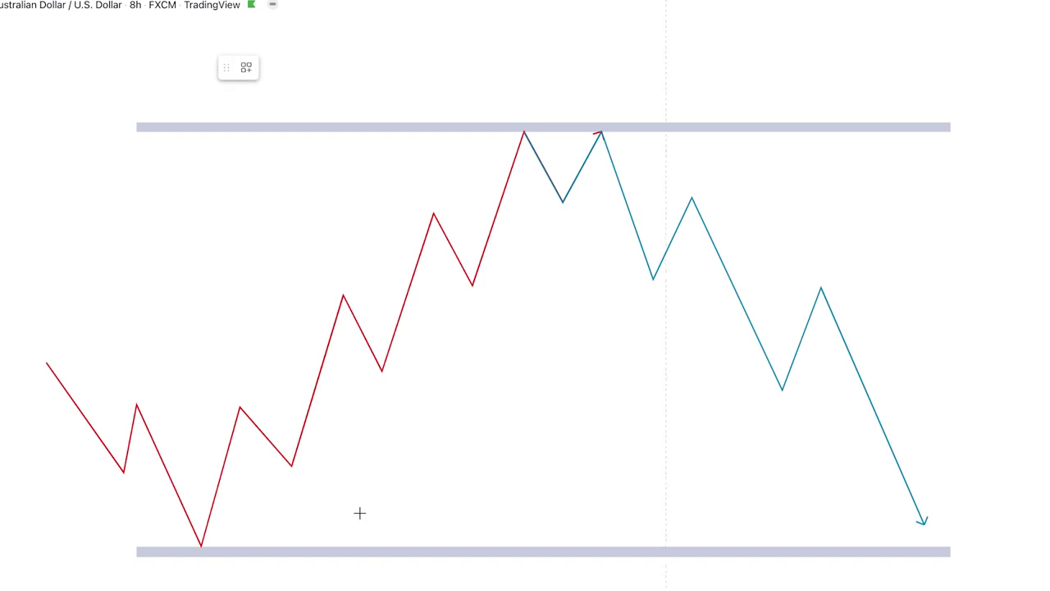
Draw a small ellipse around the left end of the lower zone.
click(12, 164)
key(Escape)
click(124, 548)
click(157, 547)
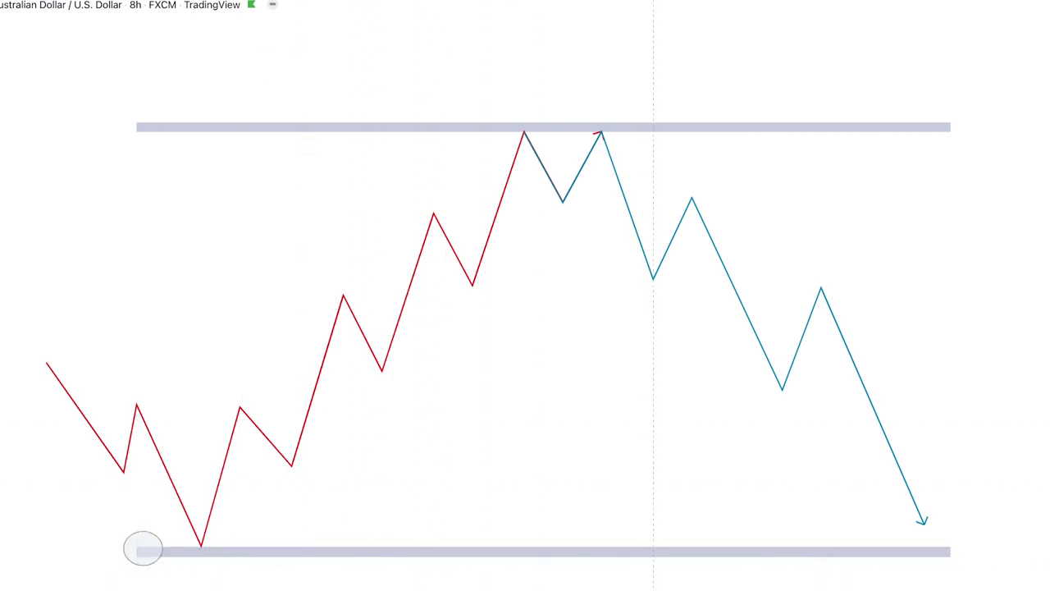
click(201, 548)
click(240, 408)
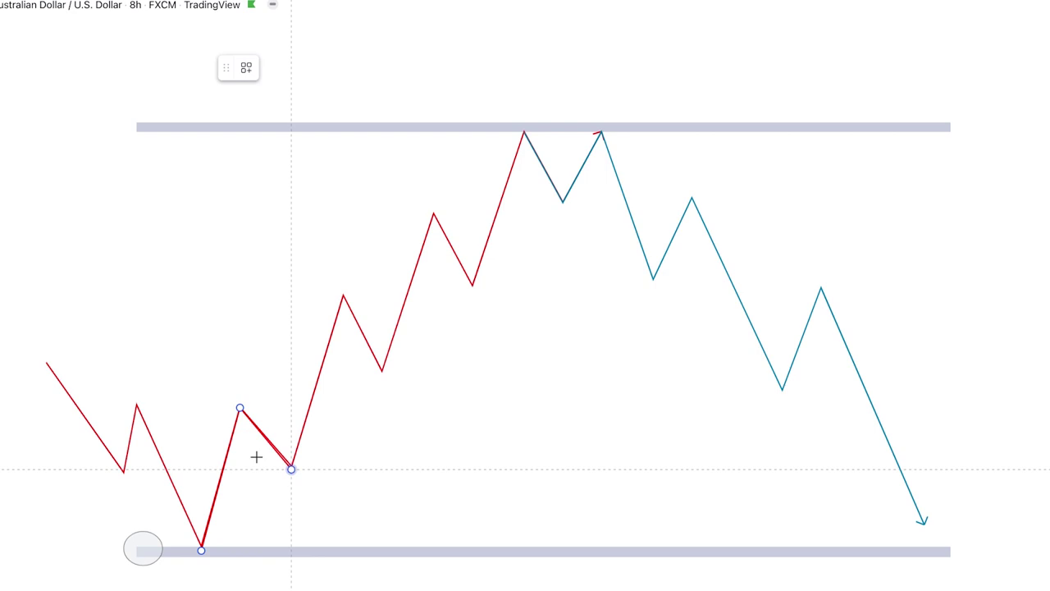
click(291, 468)
click(238, 409)
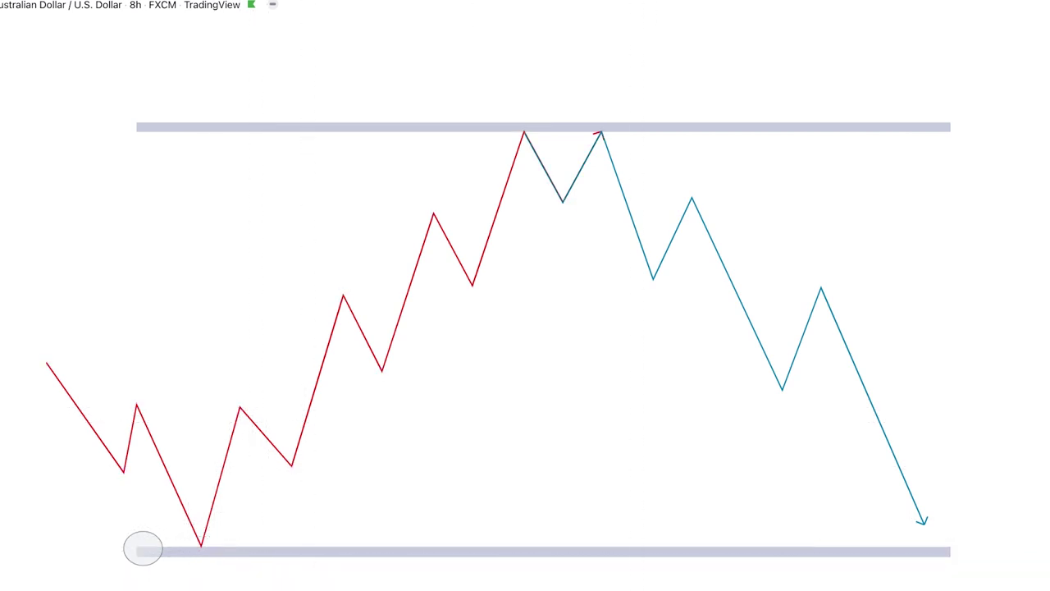
Add an ellipse around the red path's lowest swing low on the lower zone and leave it deselected.
click(188, 542)
click(215, 561)
double_click(201, 550)
click(285, 482)
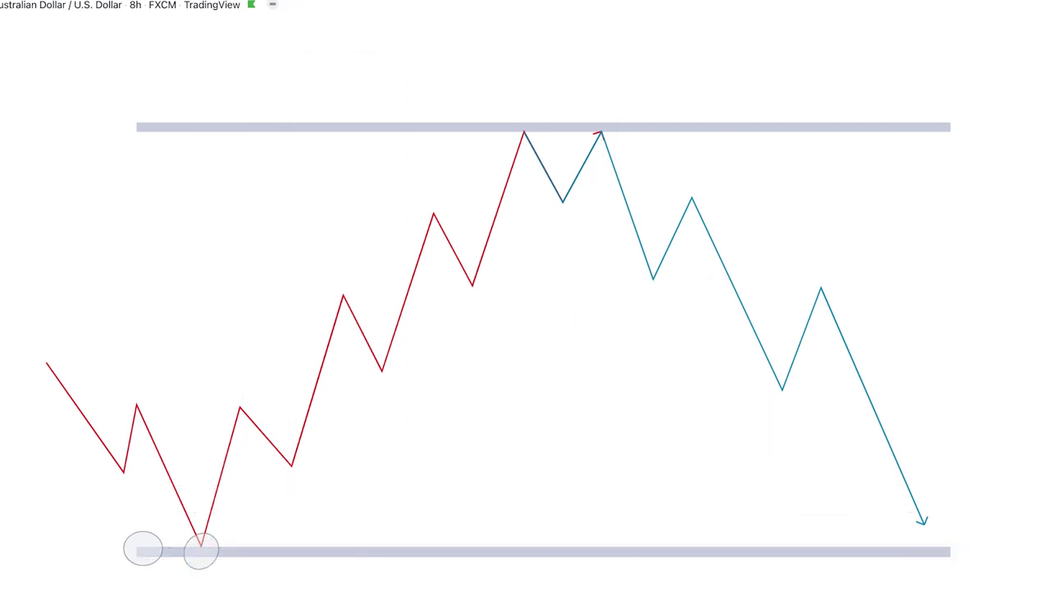
Draw a horizontal arrow from the first swing high after the low, past the next rally, and colour it teal.
click(226, 407)
click(381, 407)
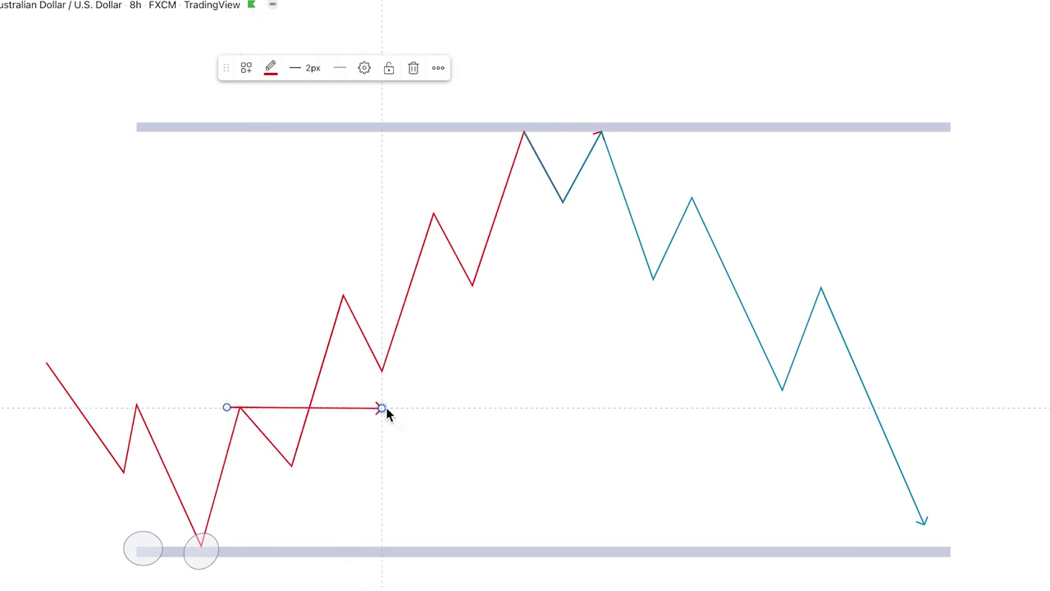
click(270, 67)
click(301, 231)
click(503, 398)
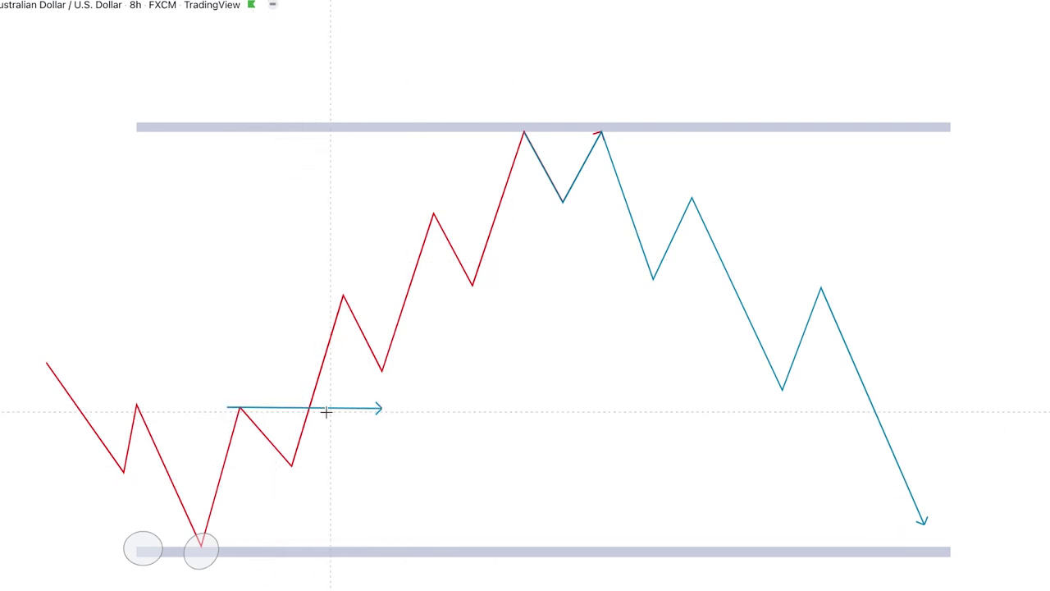
Duplicate the teal arrow down to the first pullback low and circle that low with an orange brush stroke.
drag(329, 416, 326, 471)
click(473, 442)
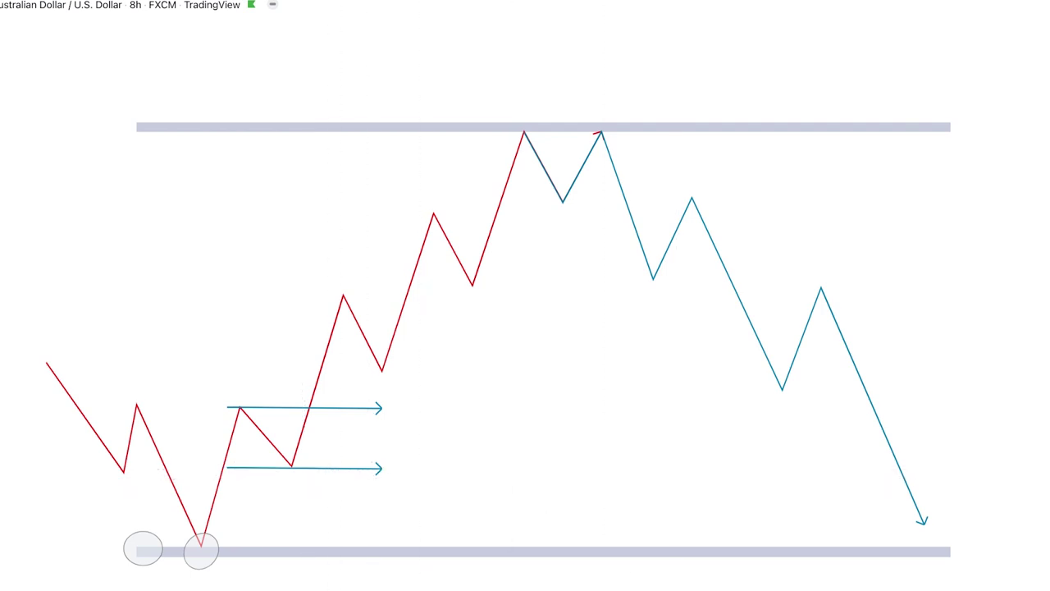
click(293, 461)
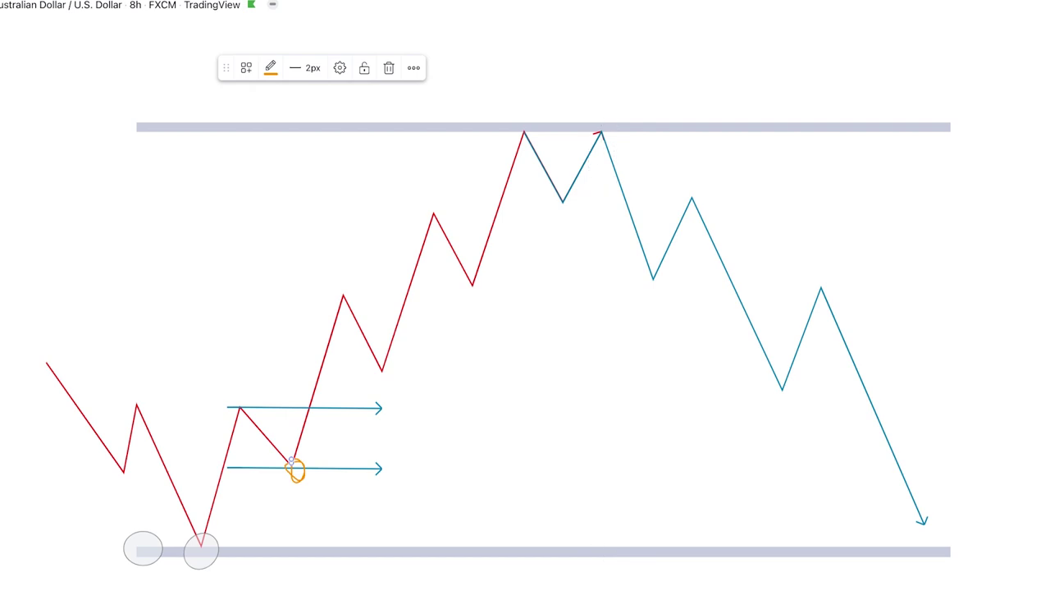
click(356, 376)
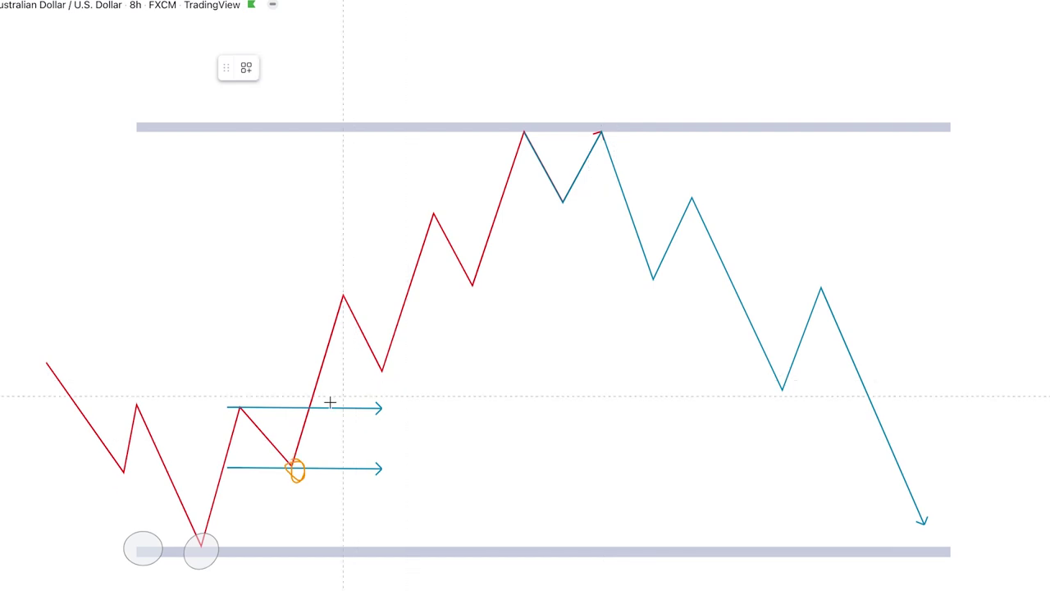
Draw an ellipse around the orange-marked pullback low.
mouse_move(298, 469)
mouse_down()
mouse_move(344, 300)
mouse_move(355, 308)
mouse_up()
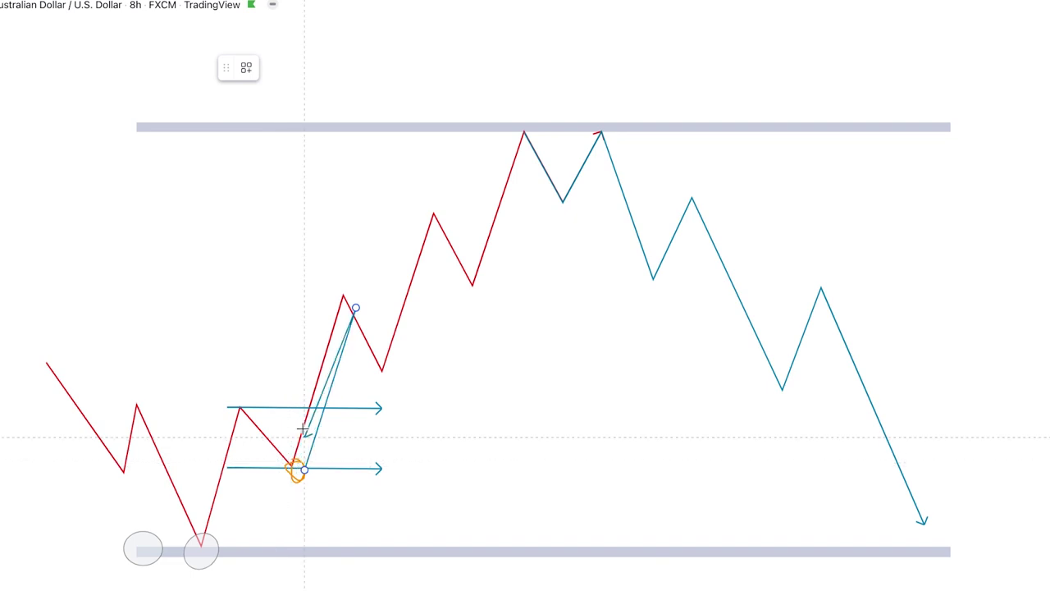
right_click(373, 374)
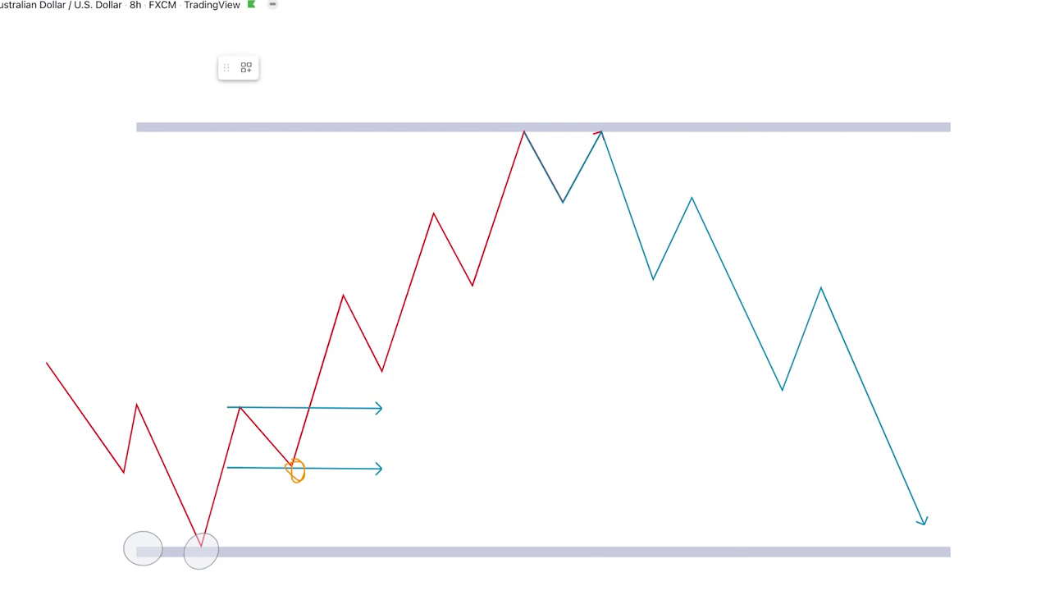
click(279, 452)
click(293, 468)
click(436, 440)
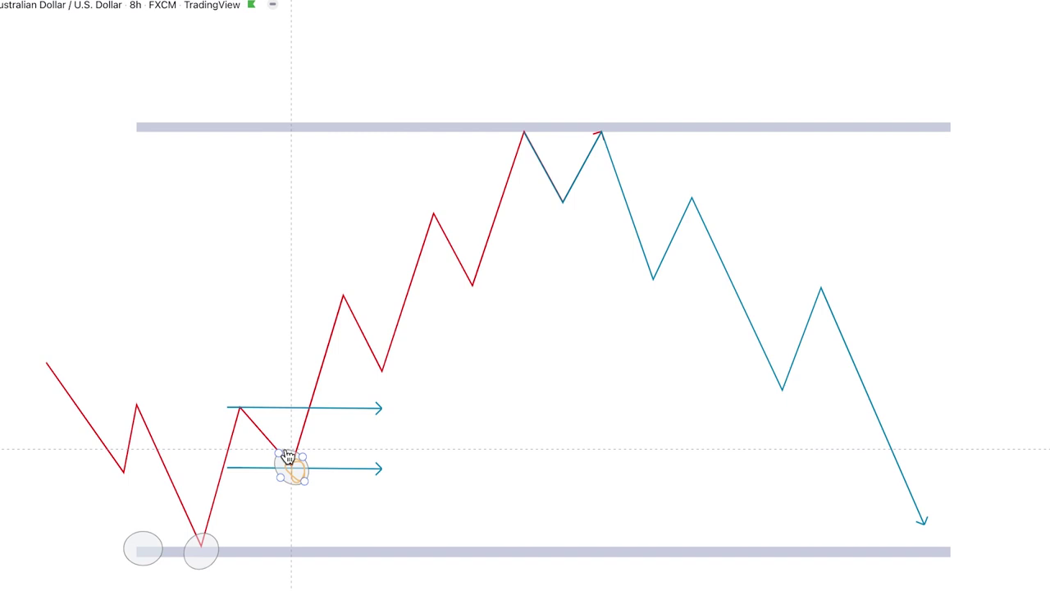
Copy the ellipse onto the next swing high of the red path and draw a horizontal teal arrow through that high.
drag(287, 456, 336, 269)
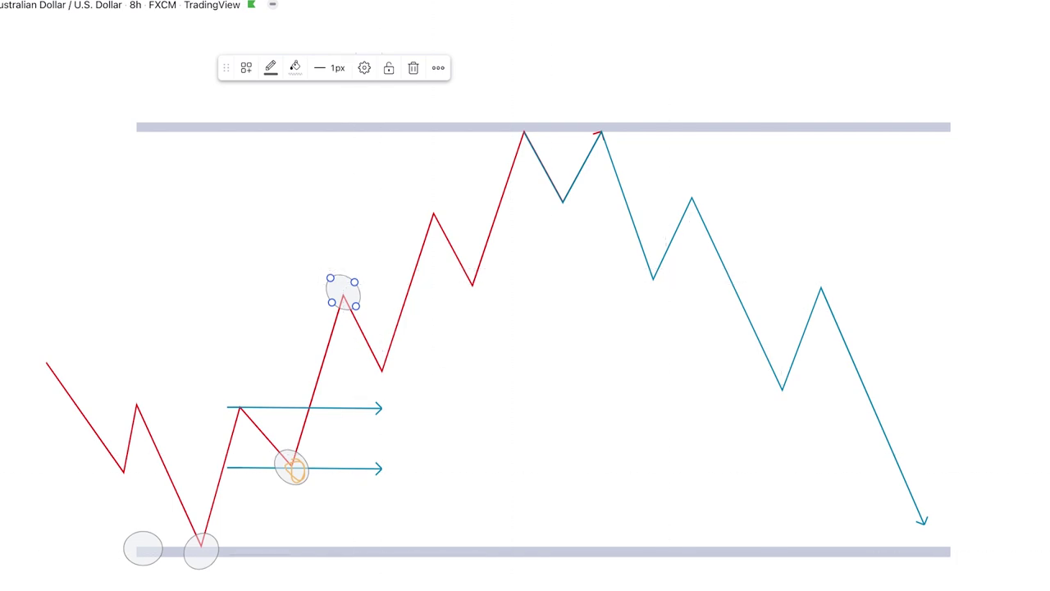
key(Escape)
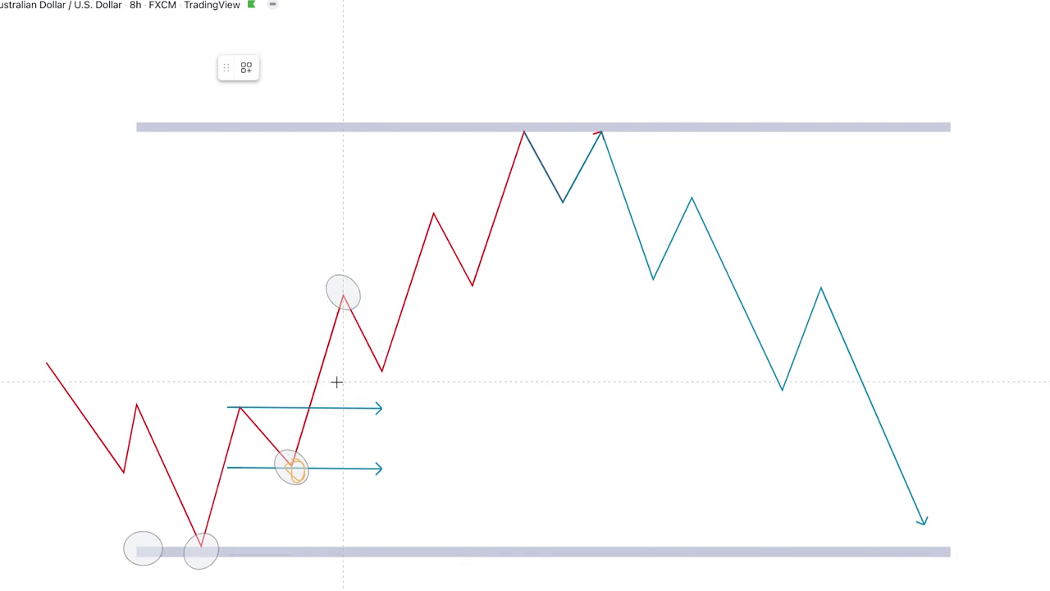
click(267, 293)
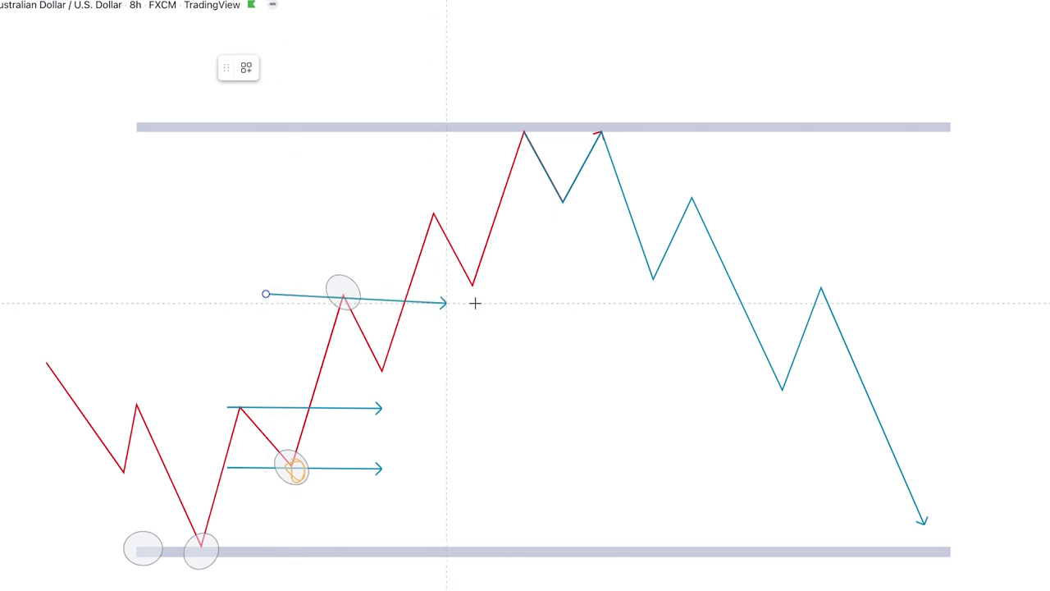
click(525, 293)
click(570, 359)
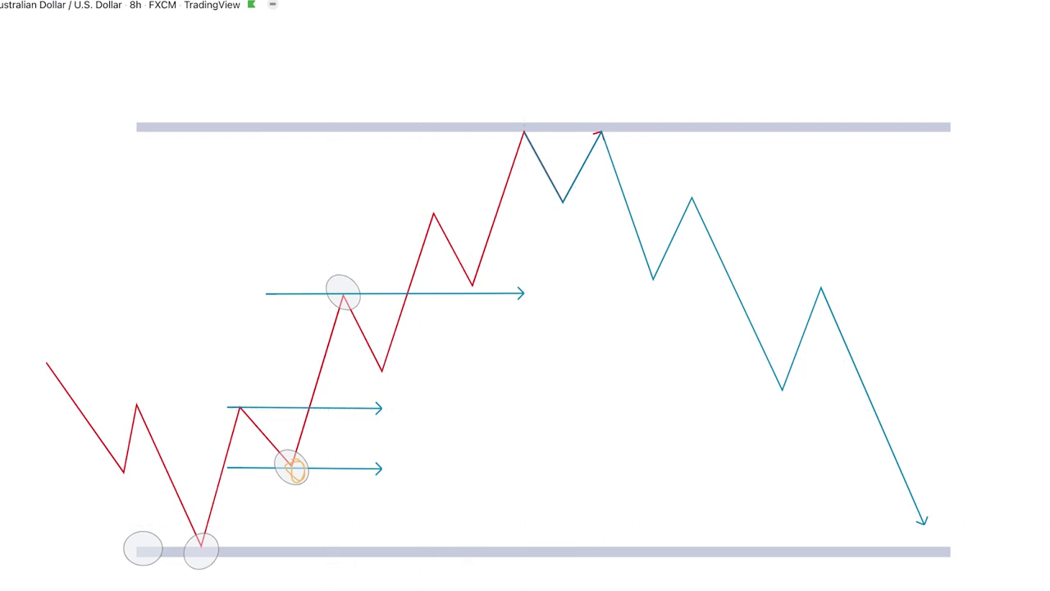
Place a narrow long position at the pullback low with its target about 0.0112 above entry at the marked high and its stop about 0.0017 below.
click(292, 461)
drag(290, 326, 290, 294)
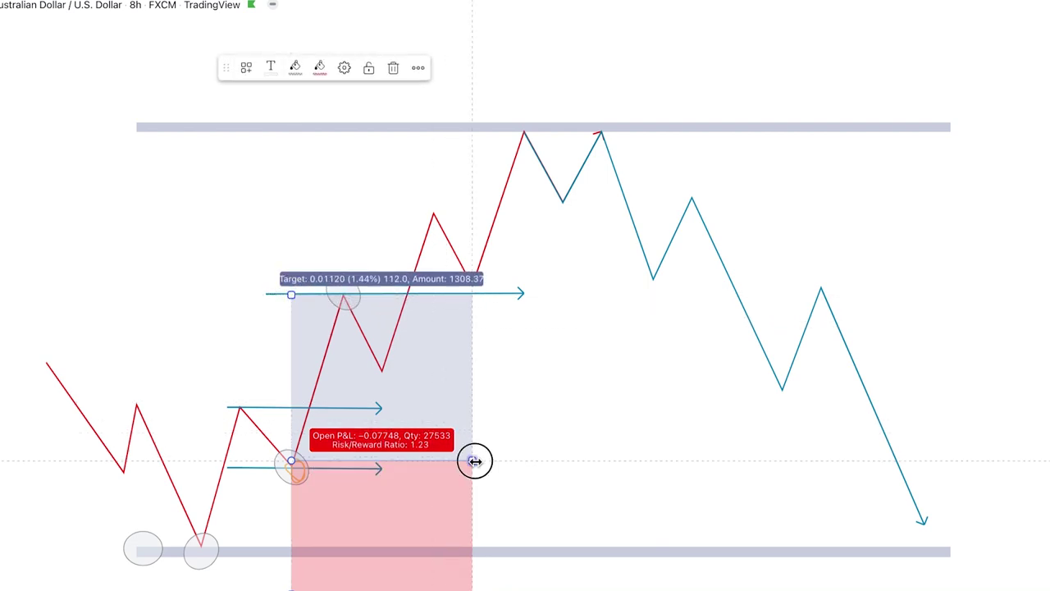
drag(471, 460, 394, 460)
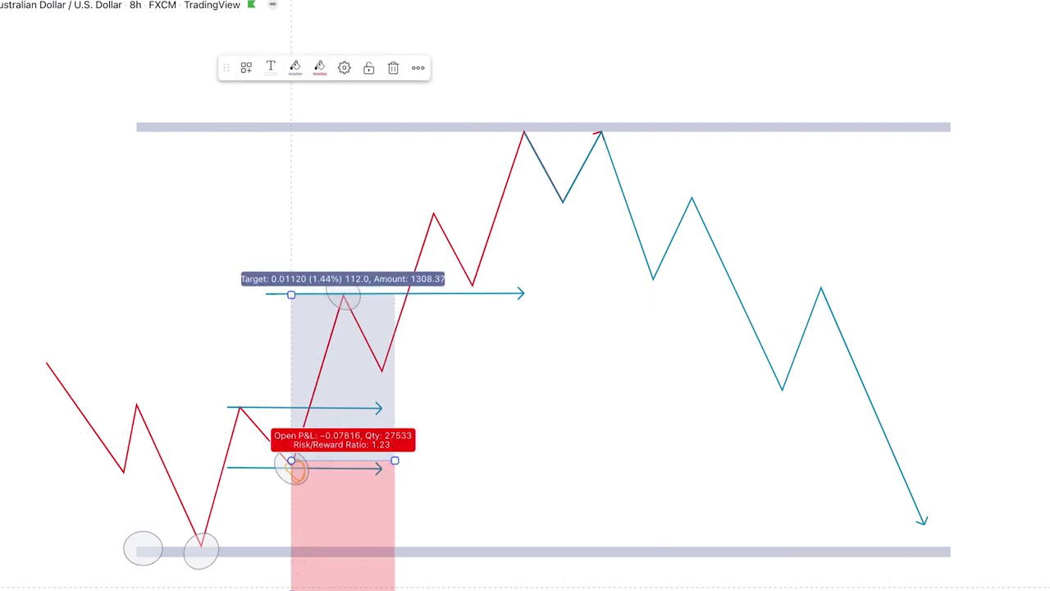
drag(291, 588, 263, 485)
click(532, 392)
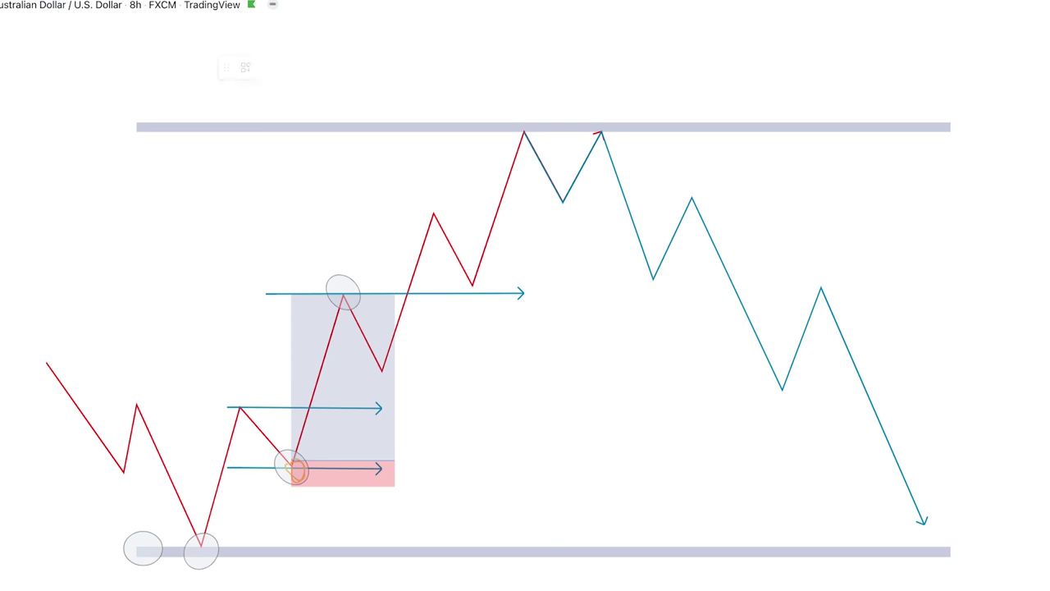
Draw an ellipse around the right end of the upper zone.
click(937, 113)
click(950, 141)
click(977, 130)
click(996, 188)
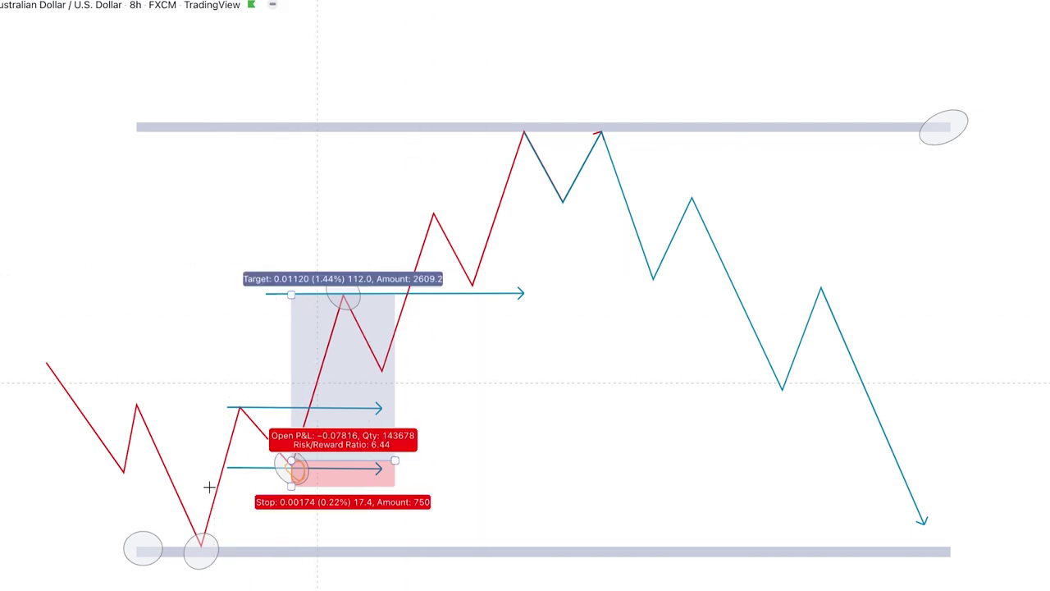
Try a rising trend line from the swing low on the lower zone along the higher lows, and delete it.
click(472, 280)
click(509, 234)
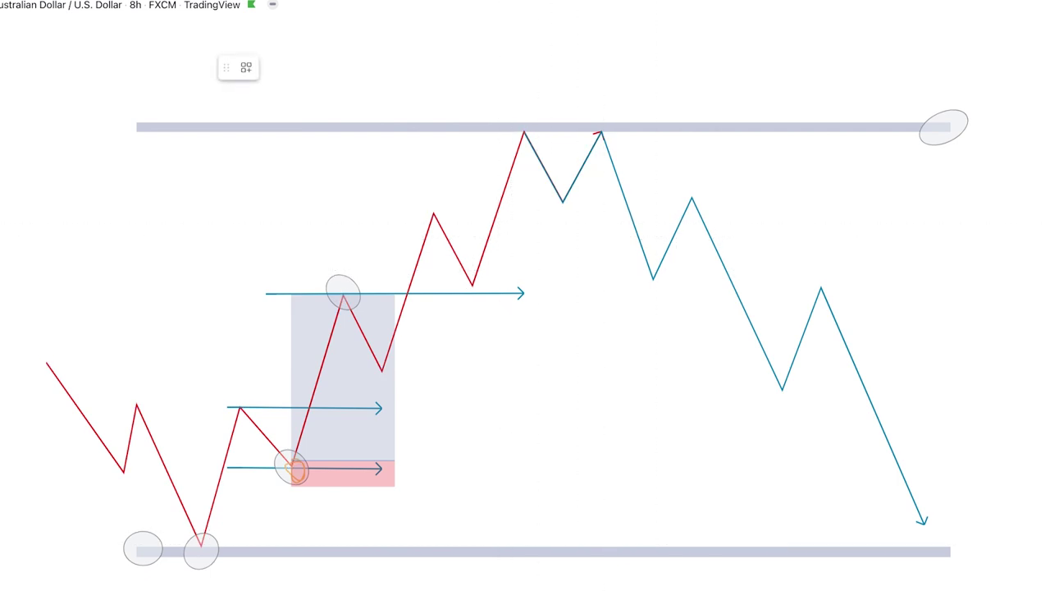
click(200, 546)
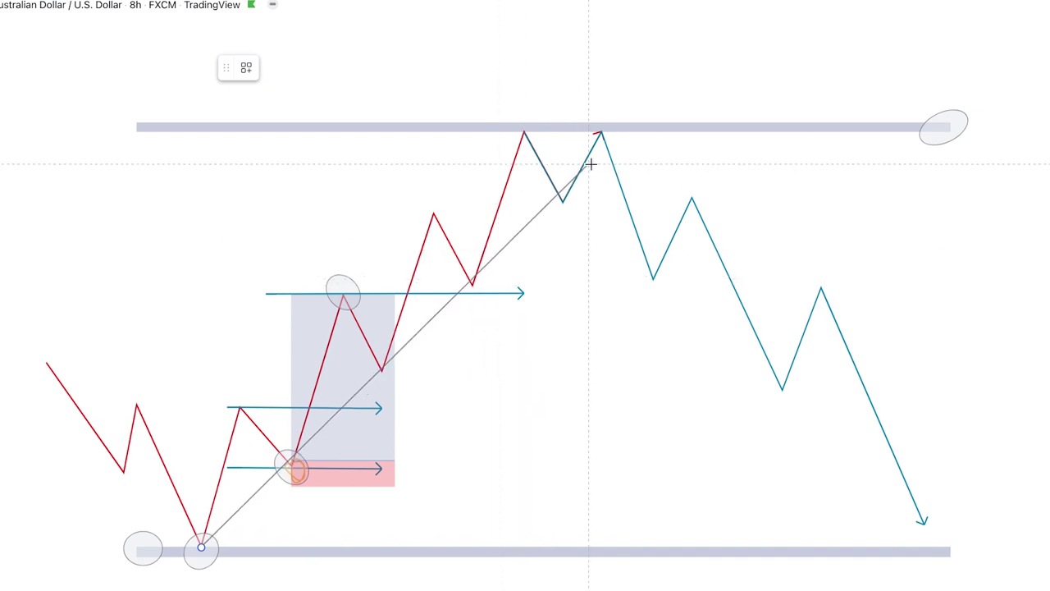
click(599, 169)
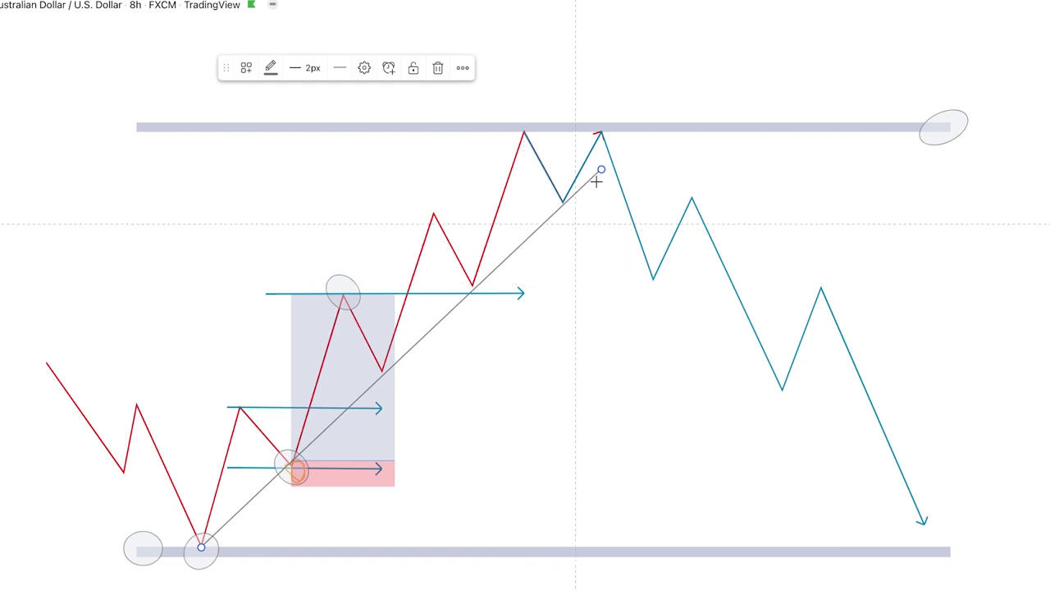
click(441, 72)
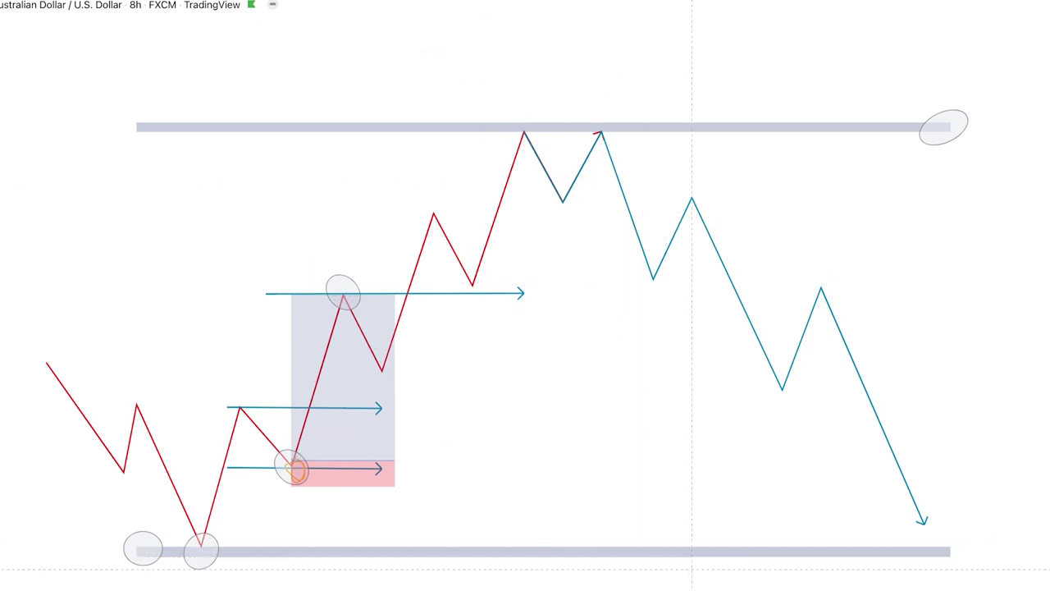
Mark both peaks that touch the upper zone with small ellipses.
key(alt+t)
click(523, 139)
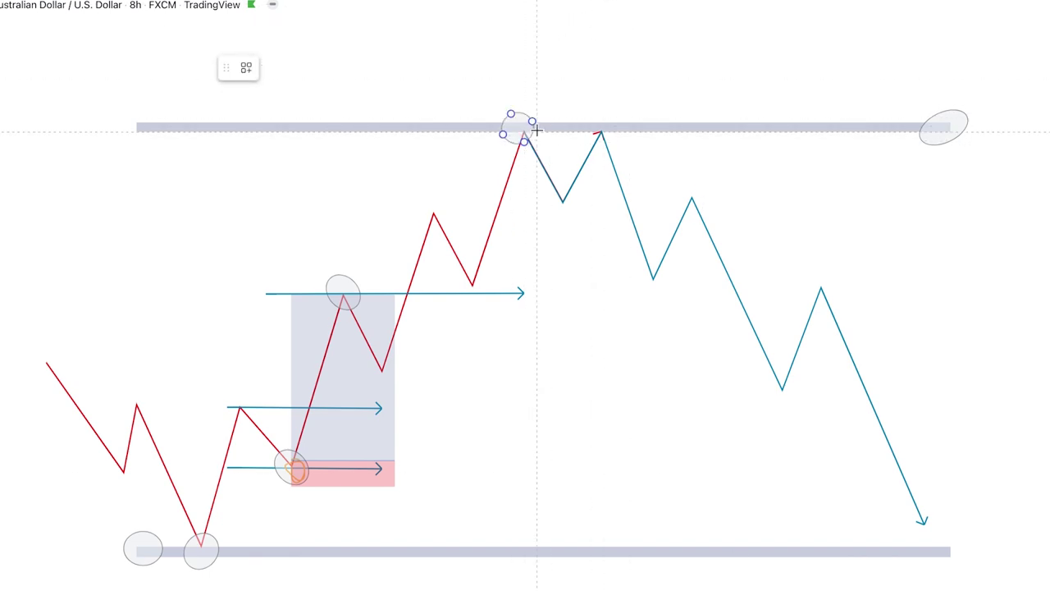
click(533, 123)
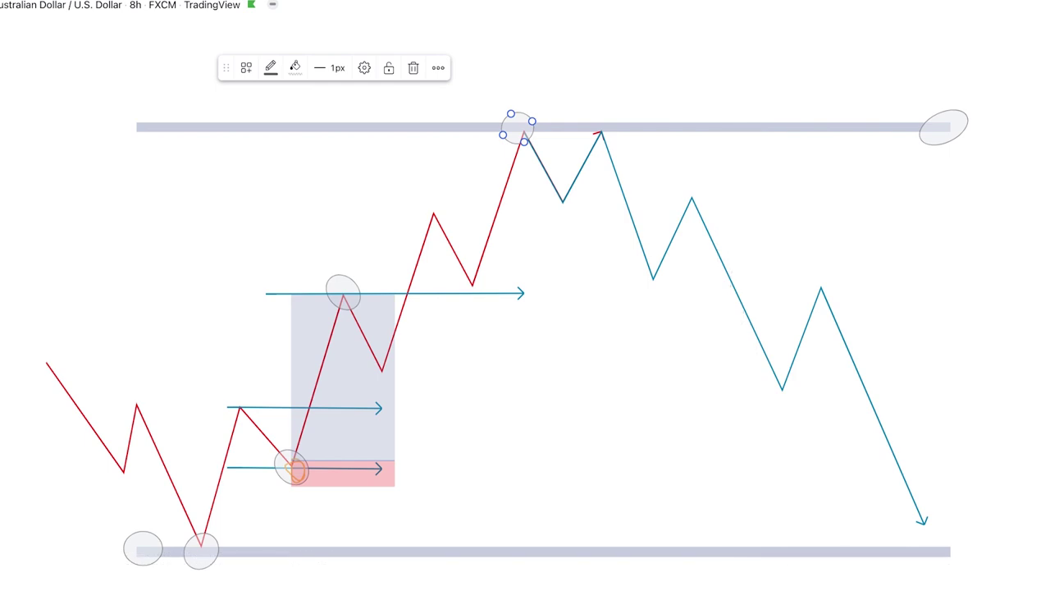
key(Escape)
click(588, 113)
click(600, 133)
click(621, 118)
click(669, 164)
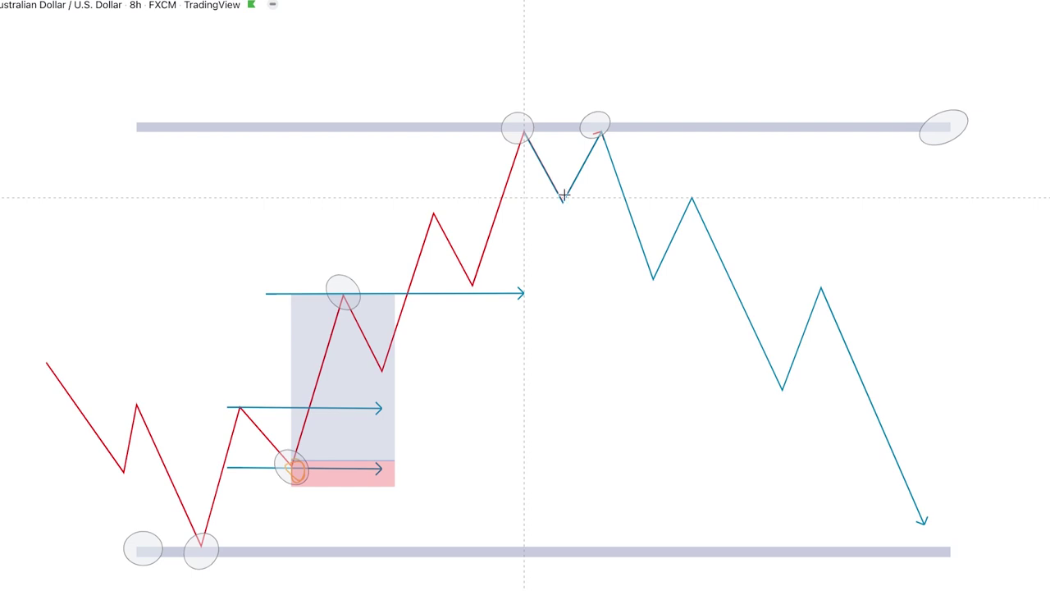
Draw a nearly horizontal trend line through the low between the two peaks and extend it past the blue path's retest.
click(598, 109)
click(395, 209)
click(872, 198)
click(897, 225)
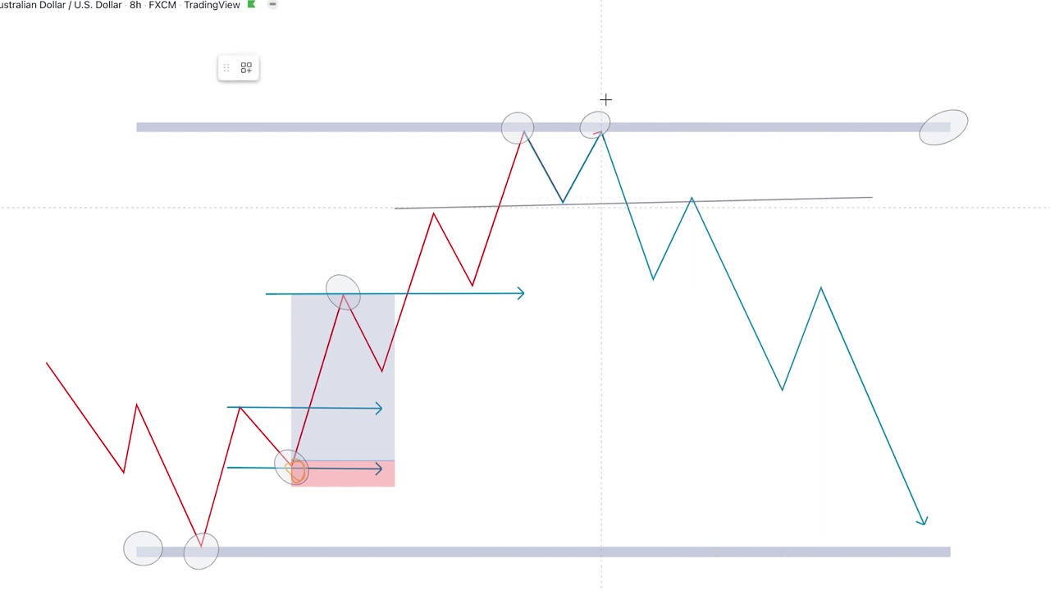
Trace a teal path from the second peak down through the neckline and back up to its retest.
click(614, 138)
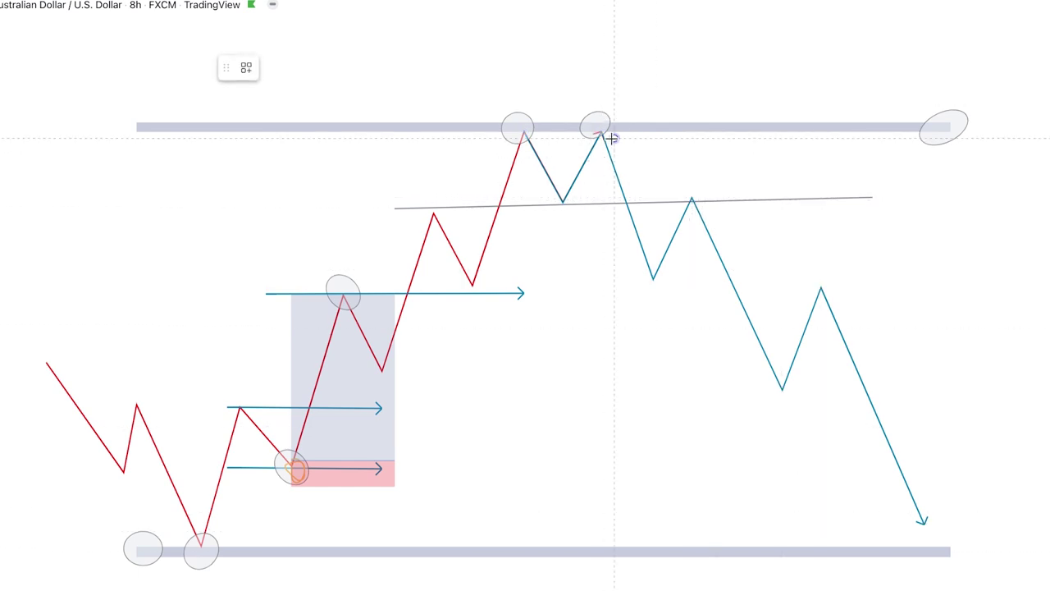
click(666, 267)
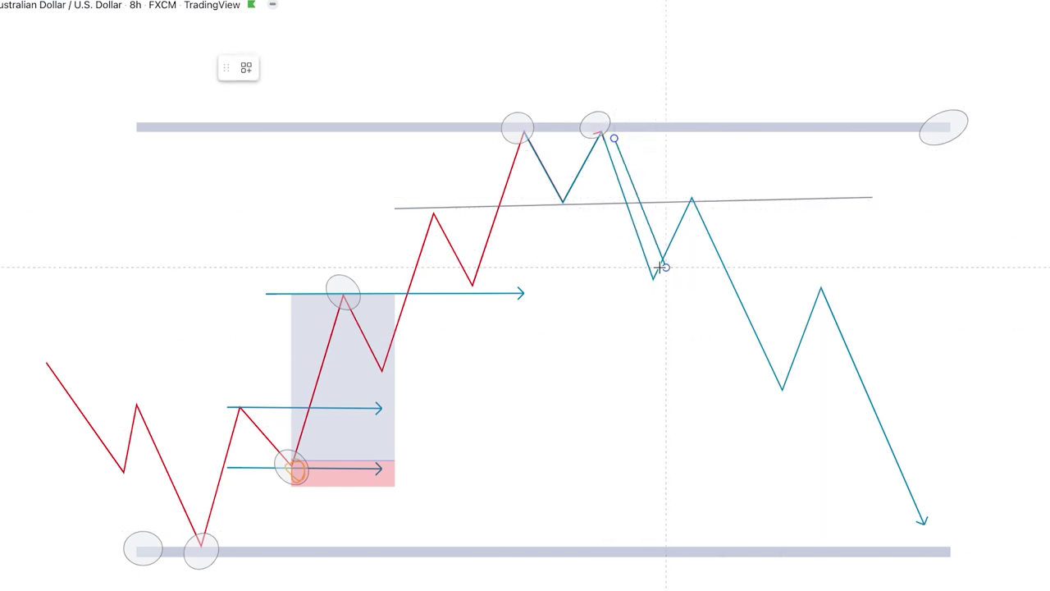
double_click(705, 197)
click(775, 255)
Draw an ellipse around the retest of the neckline.
click(691, 193)
click(700, 216)
click(711, 210)
click(757, 232)
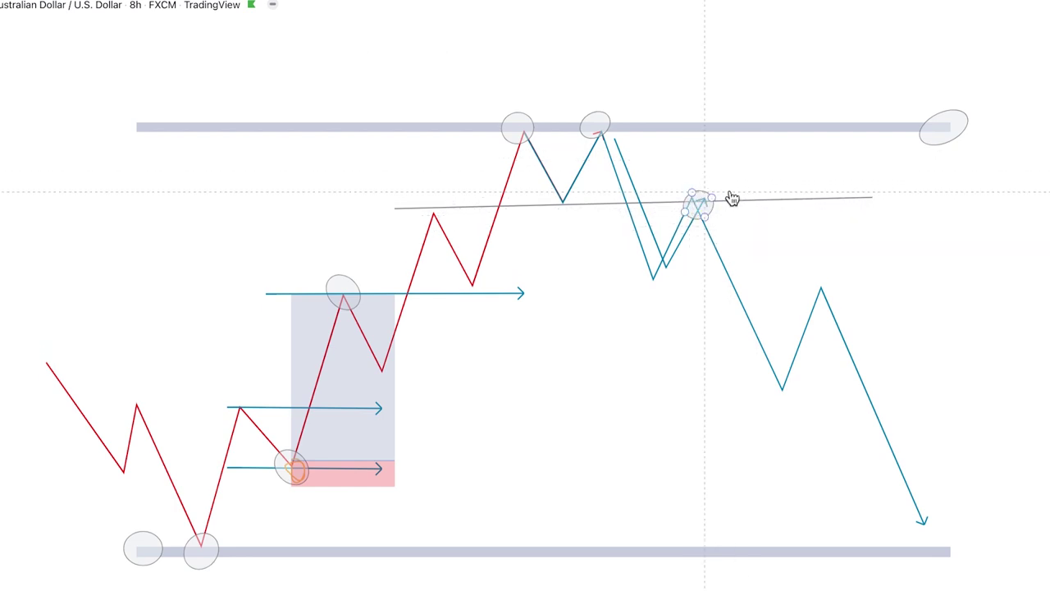
click(697, 201)
click(681, 159)
click(710, 205)
click(691, 203)
click(690, 183)
click(711, 238)
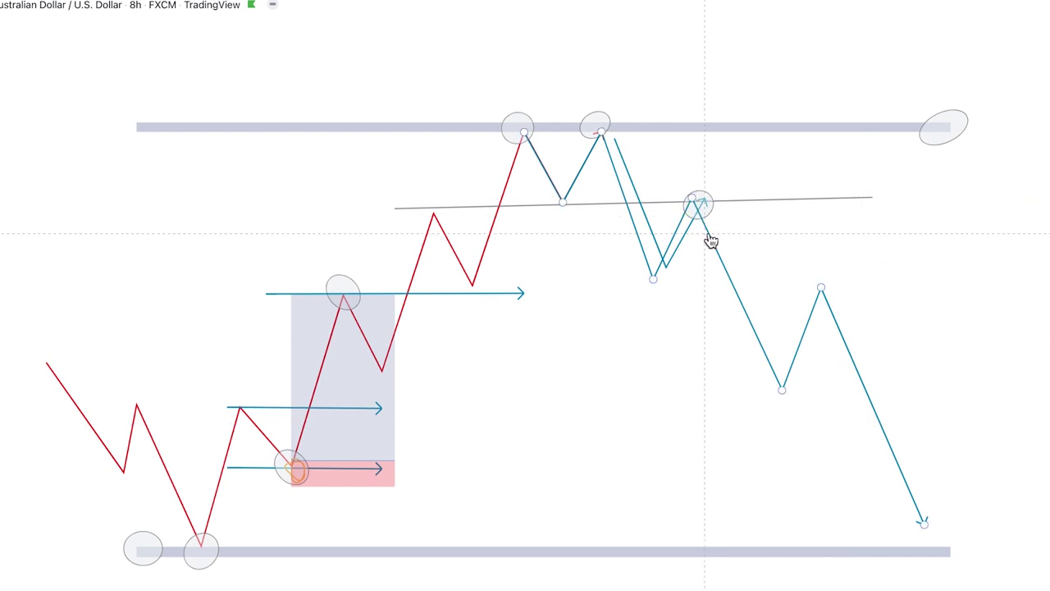
click(681, 202)
click(692, 235)
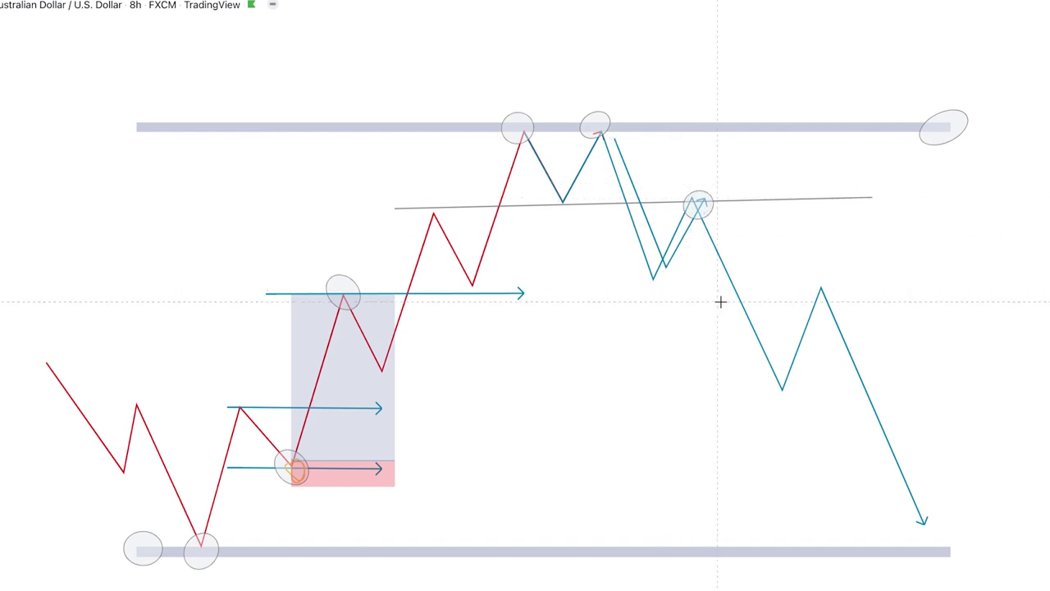
click(289, 478)
click(421, 359)
Place a short position at the neckline retest, with the stop just above it and the target at the following swing low.
click(693, 206)
drag(691, 75, 671, 187)
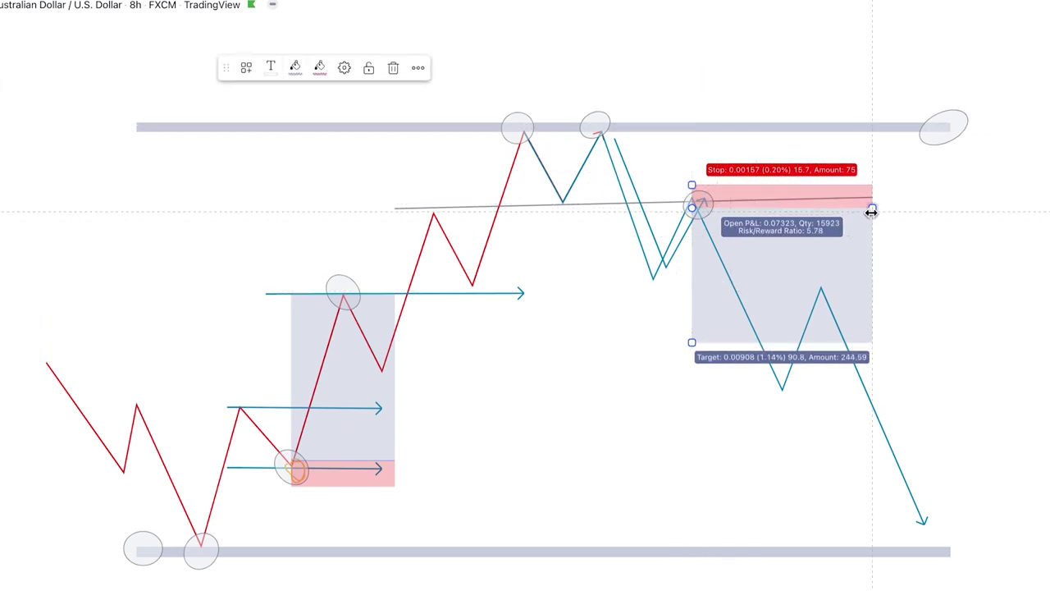
drag(869, 212, 807, 210)
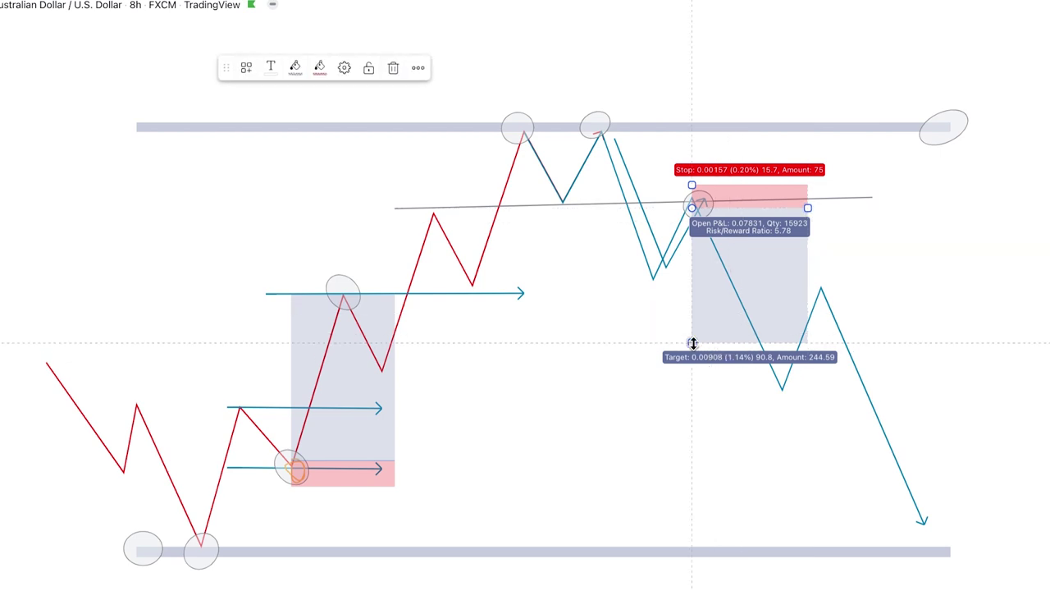
drag(692, 343, 714, 391)
click(667, 471)
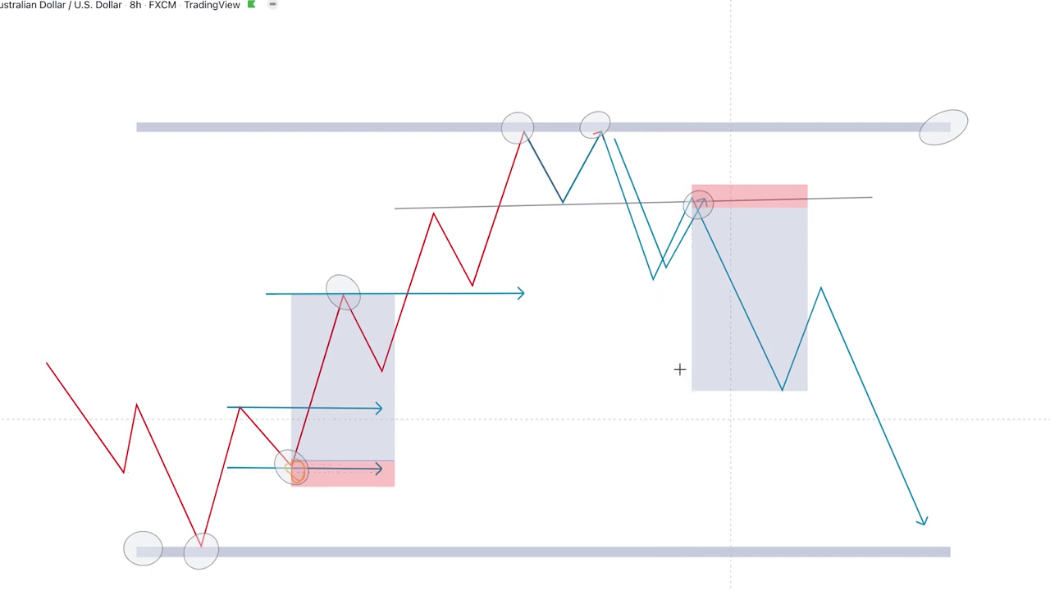
click(693, 209)
click(679, 249)
Examine the real AUDUSD candles around the long trade, from the prior decline and bottom to the retest entry and target.
scroll(523, 331, up, 2)
drag(525, 329, 584, 348)
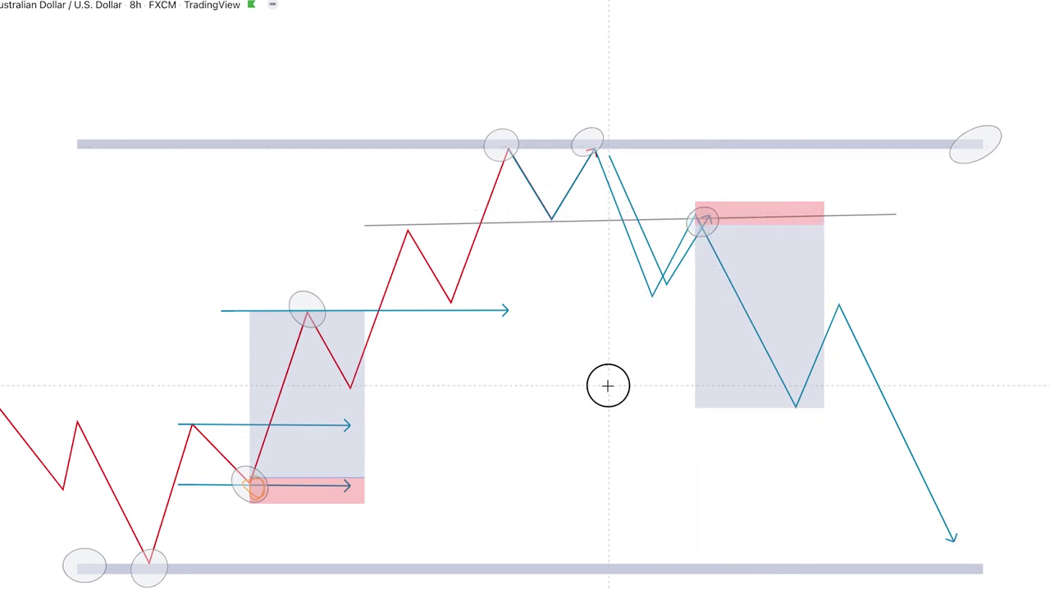
drag(605, 382, 560, 377)
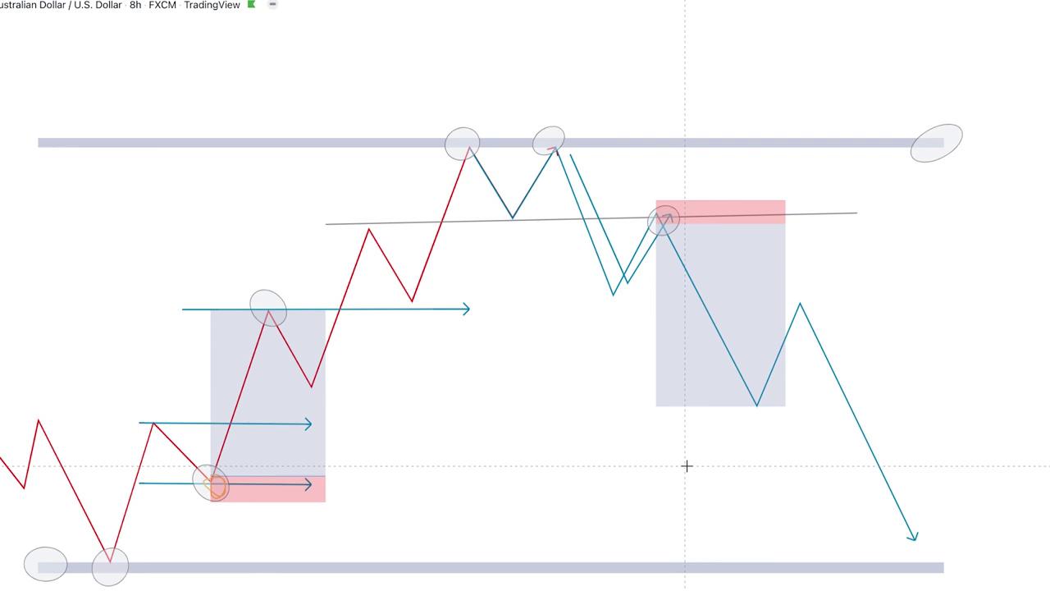
drag(686, 465, 755, 267)
drag(485, 494, 595, 127)
drag(429, 443, 442, 171)
drag(584, 330, 239, 258)
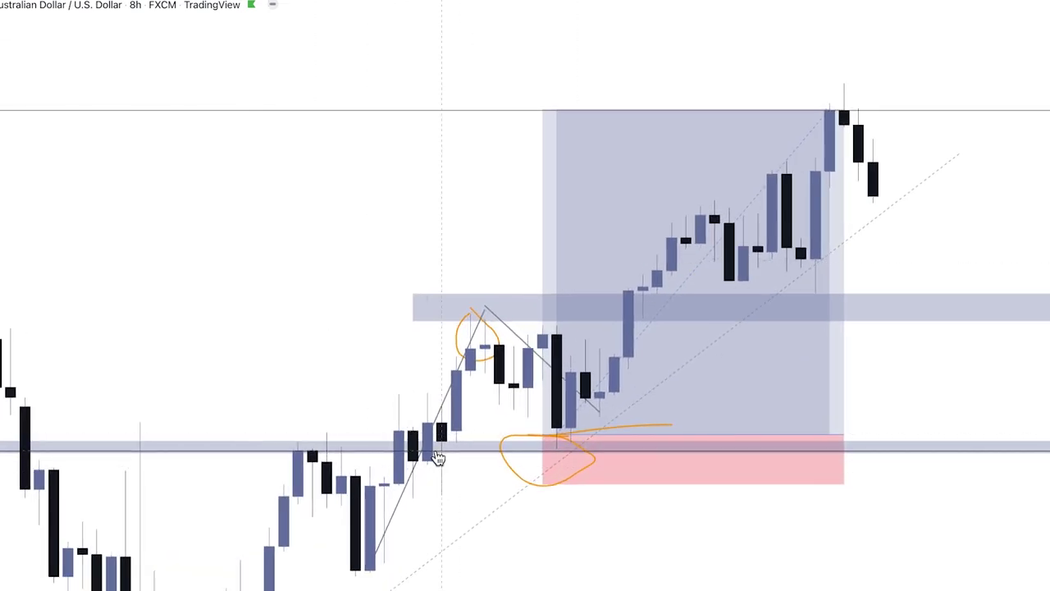
scroll(258, 340, left, 5)
drag(258, 347, 325, 194)
scroll(487, 192, up, 2)
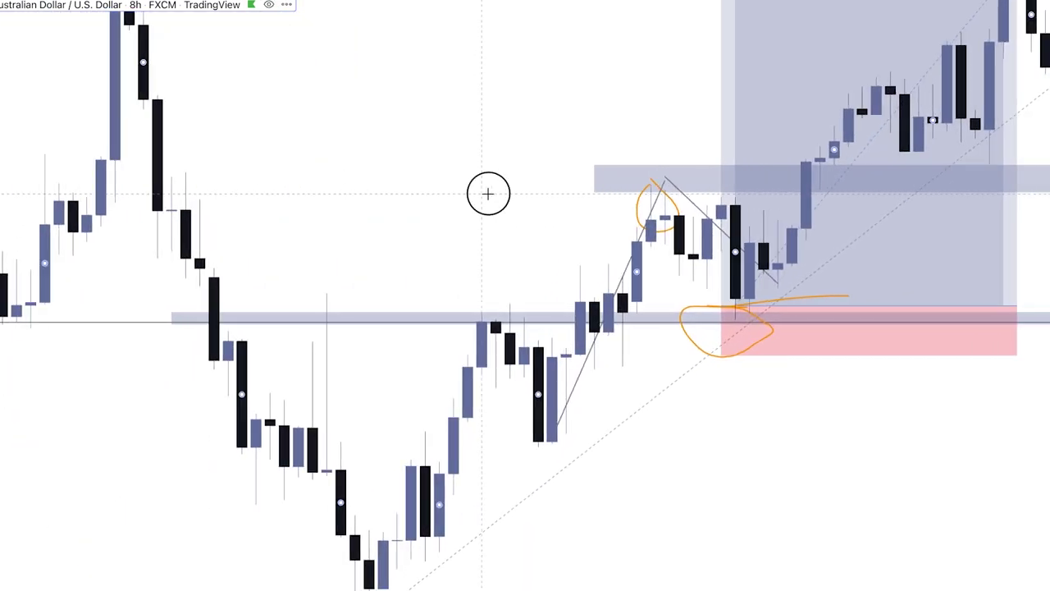
scroll(394, 270, right, 3)
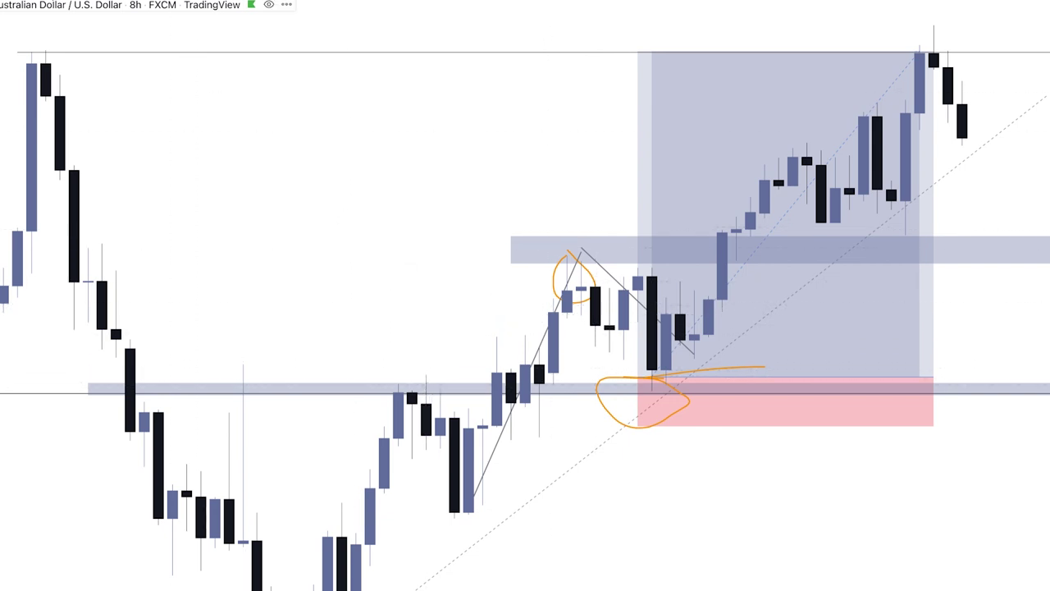
Leave full-screen view, enlarge the browser window and start a bar replay from the pullback after the first peak at the horizontal level.
mouse_move(12, 9)
mouse_move(47, 4)
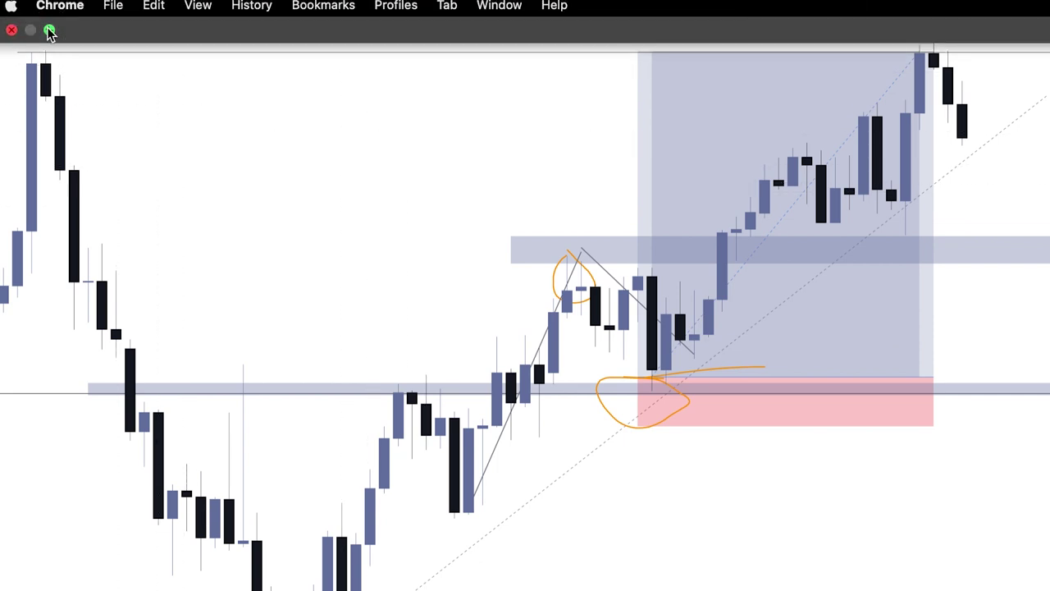
click(47, 31)
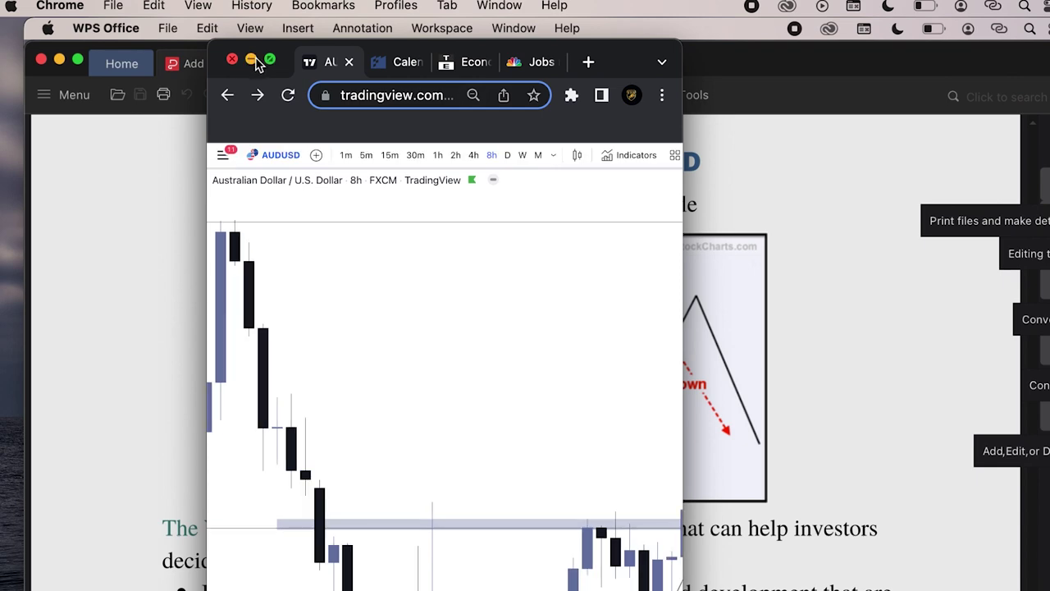
click(271, 61)
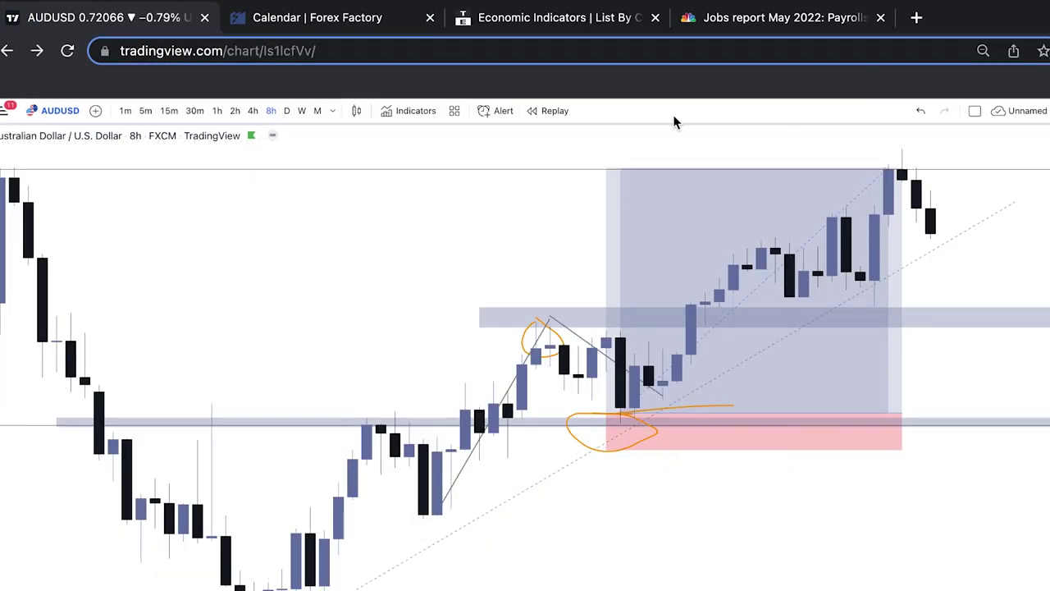
click(541, 111)
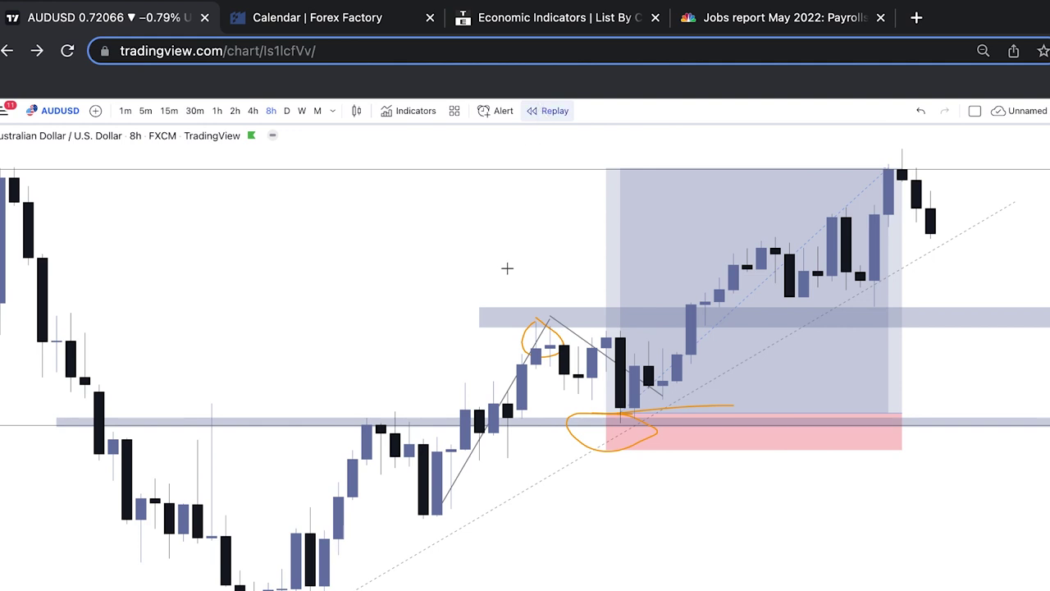
click(409, 507)
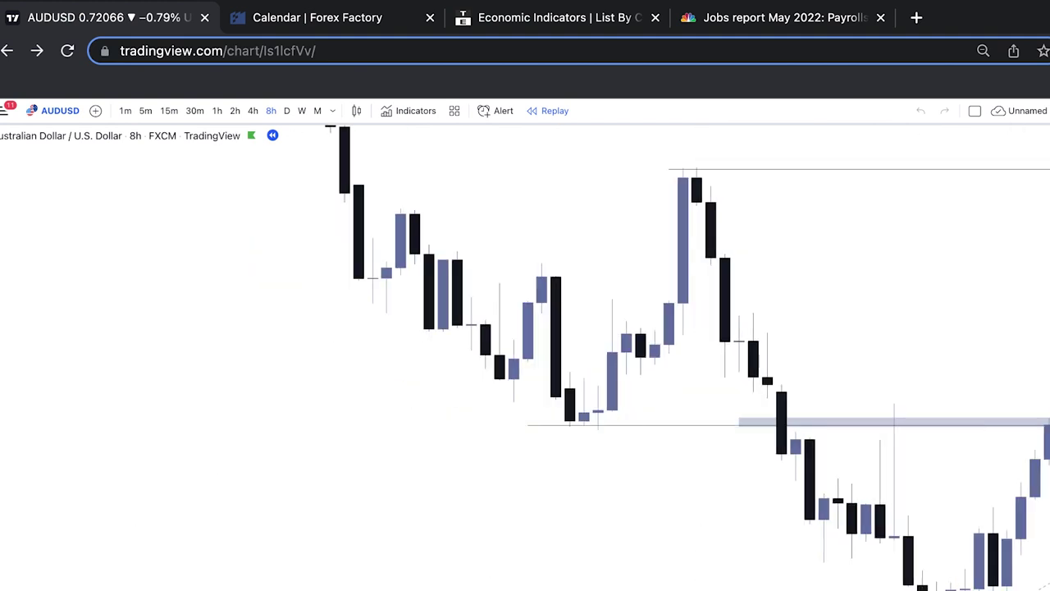
Show the chart full screen and delete the zones, freehand marks, trend lines and long position around the replayed candles' future area.
click(975, 111)
drag(914, 241, 492, 251)
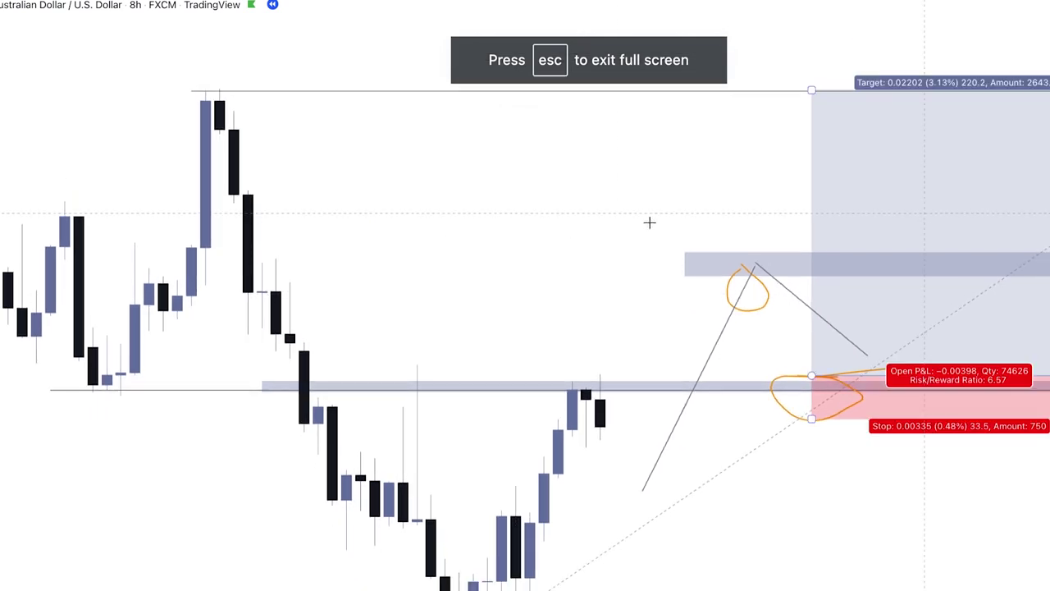
scroll(466, 173, right, 5)
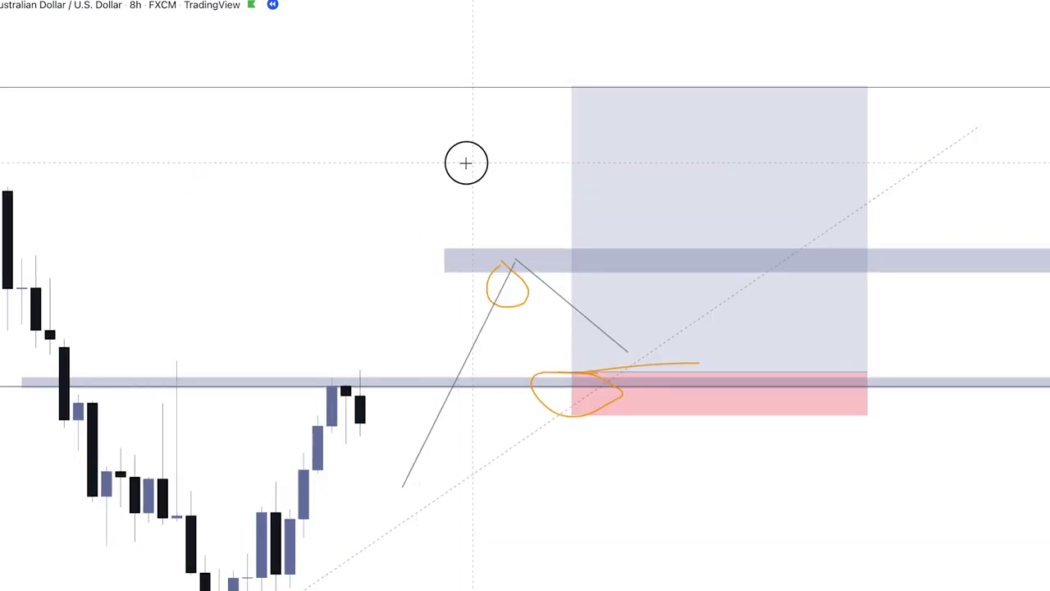
mouse_move(430, 128)
mouse_down()
mouse_move(733, 246)
mouse_move(939, 369)
mouse_move(979, 527)
mouse_up()
key(Delete)
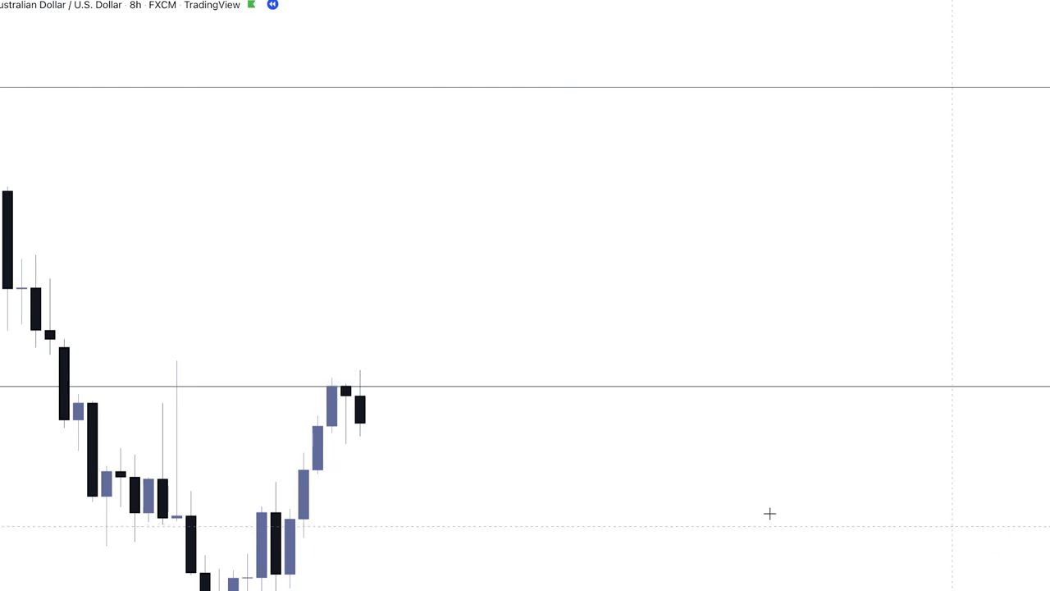
drag(421, 522, 741, 438)
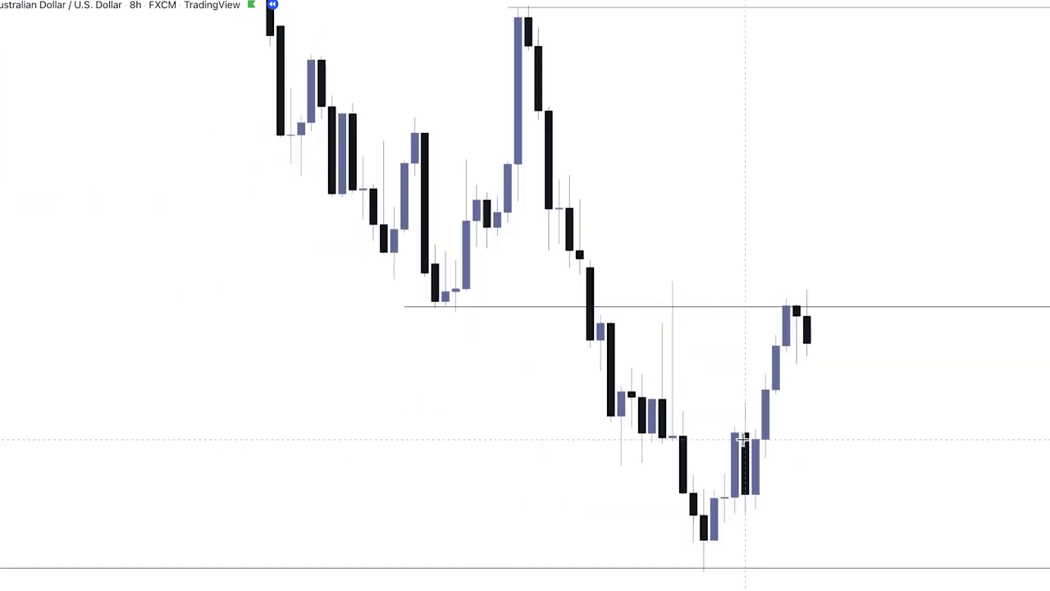
scroll(859, 446, right, 8)
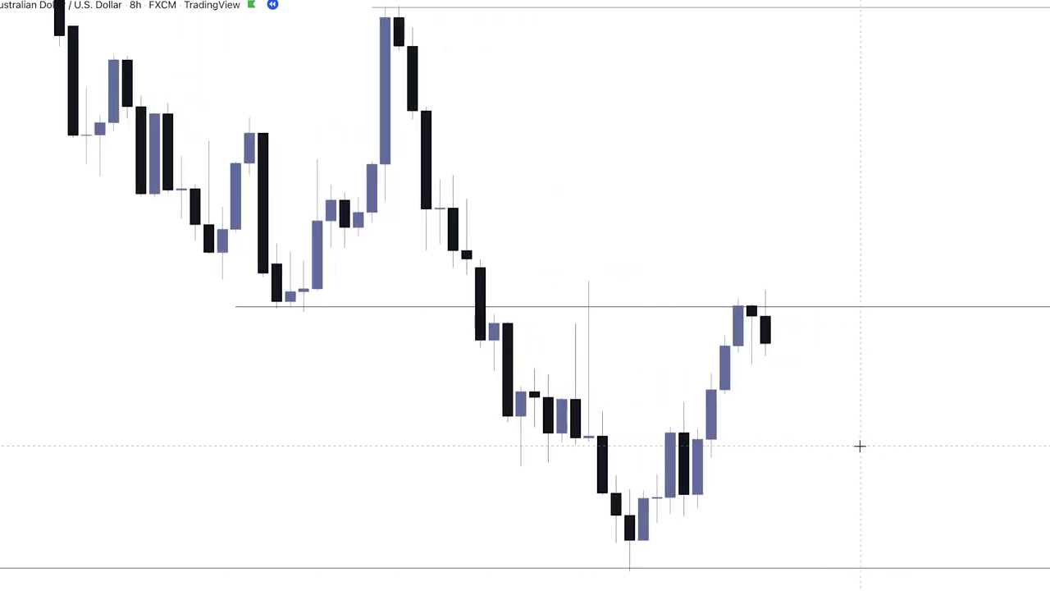
drag(807, 447, 935, 462)
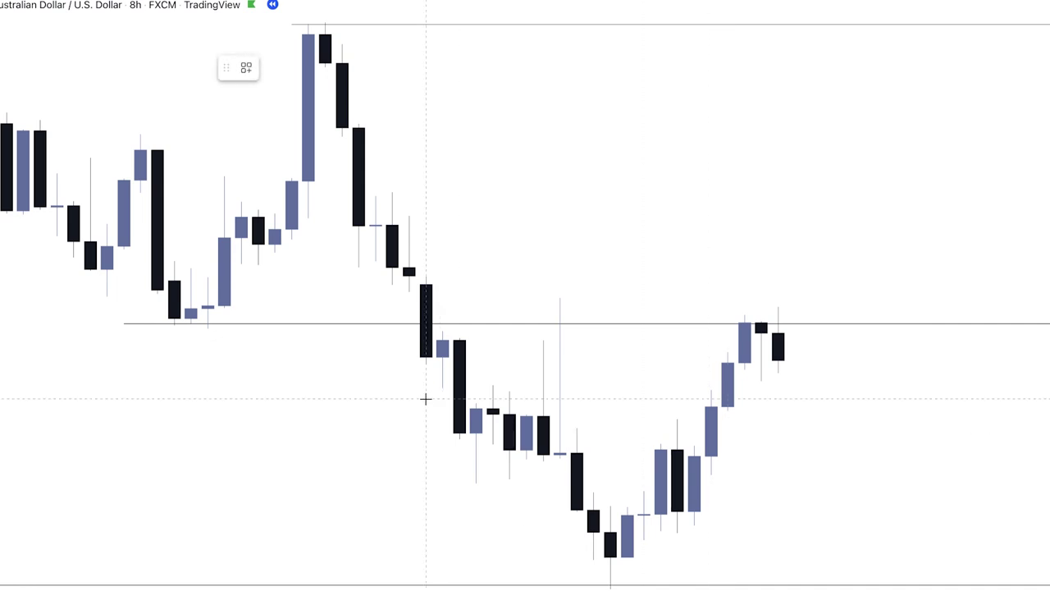
click(392, 255)
click(460, 454)
click(543, 326)
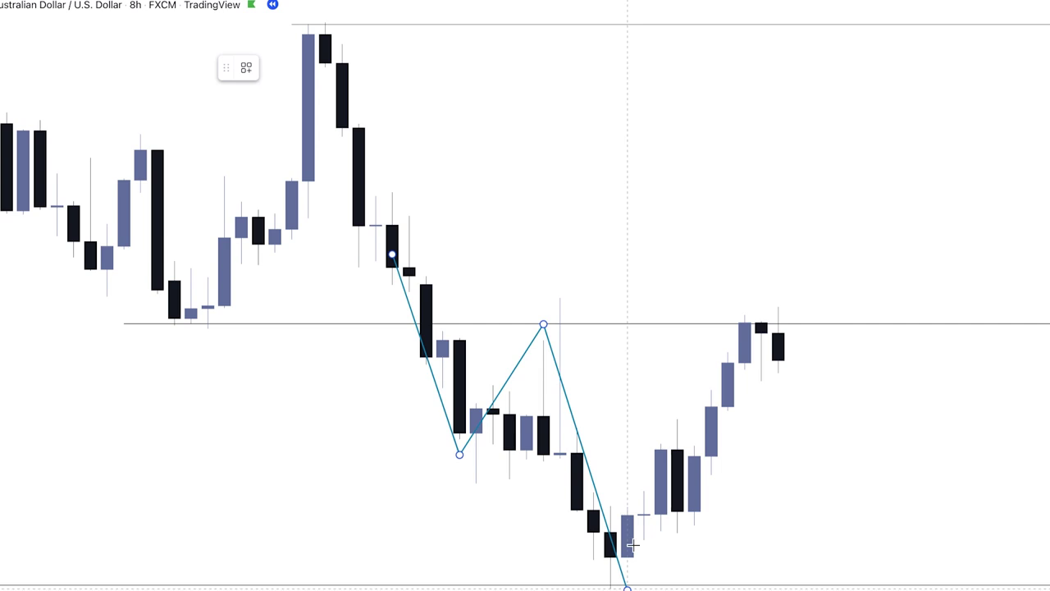
click(644, 509)
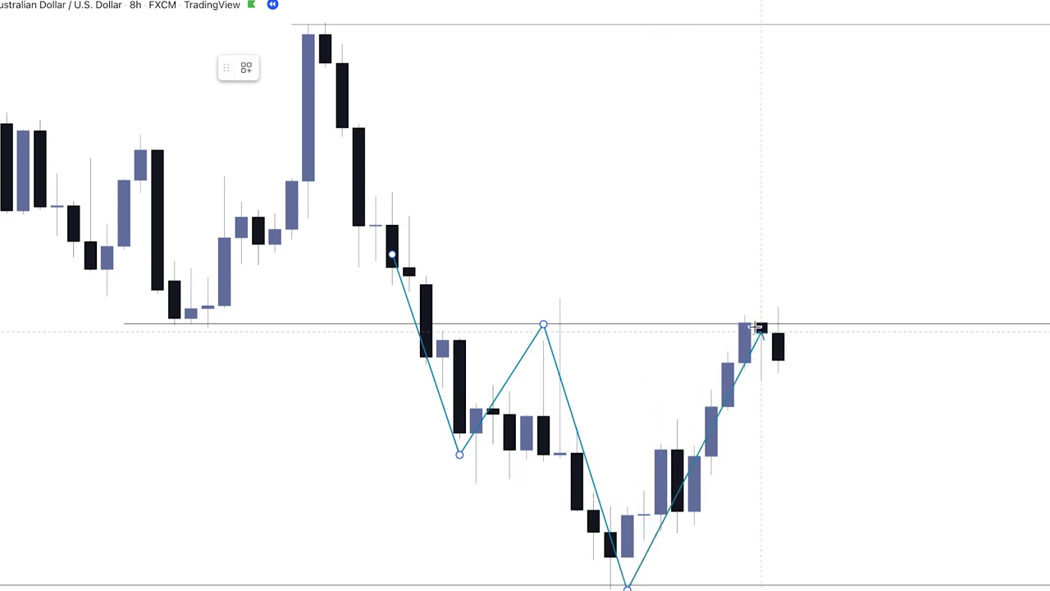
click(761, 328)
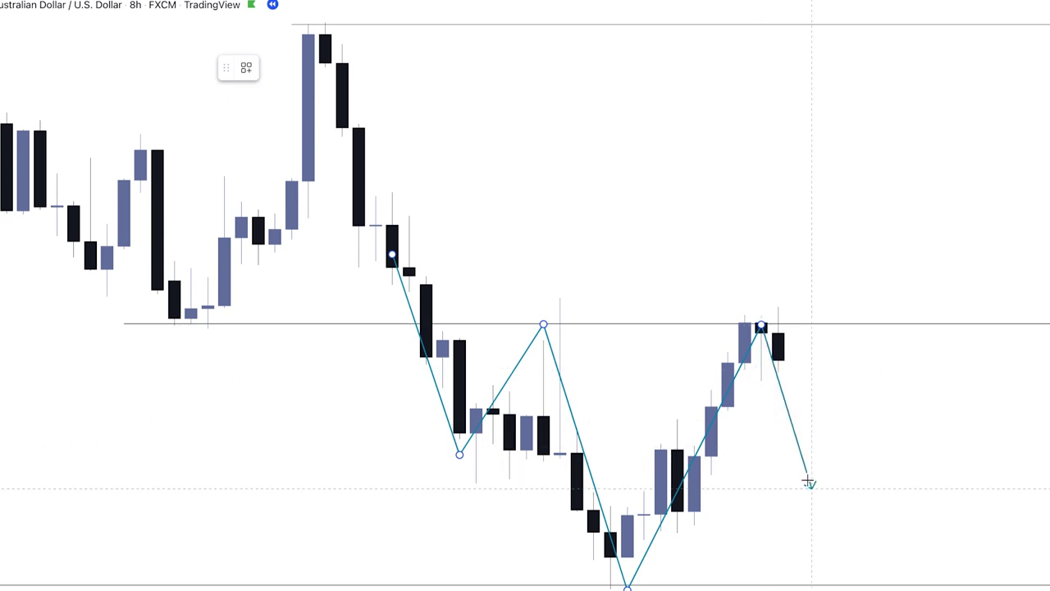
key(Escape)
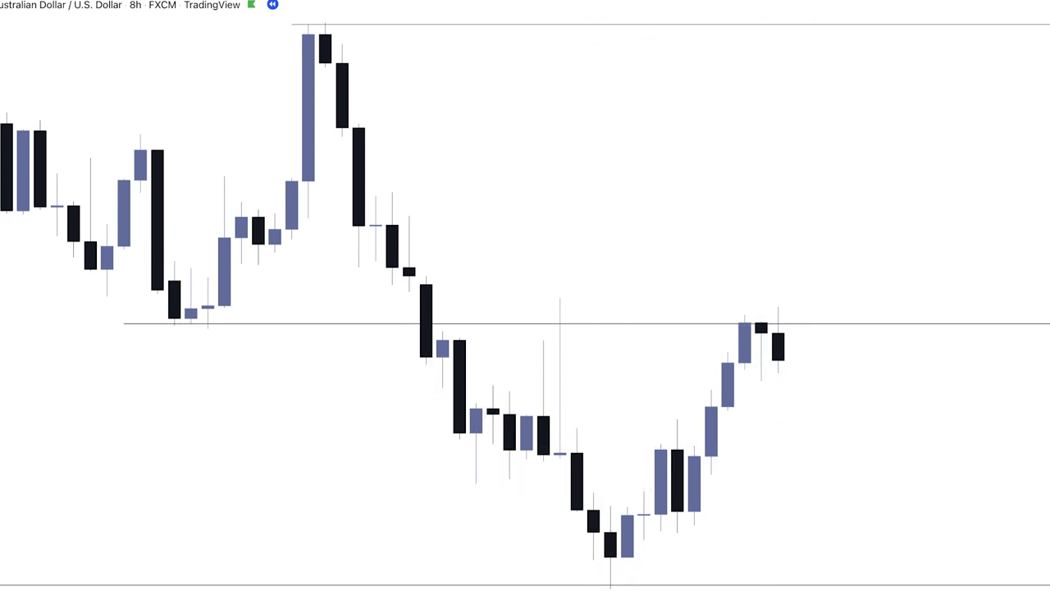
Try to mark the consolidation lows below the horizontal level with a rectangular zone, and delete it.
key(alt+shift+r)
click(442, 458)
click(1010, 434)
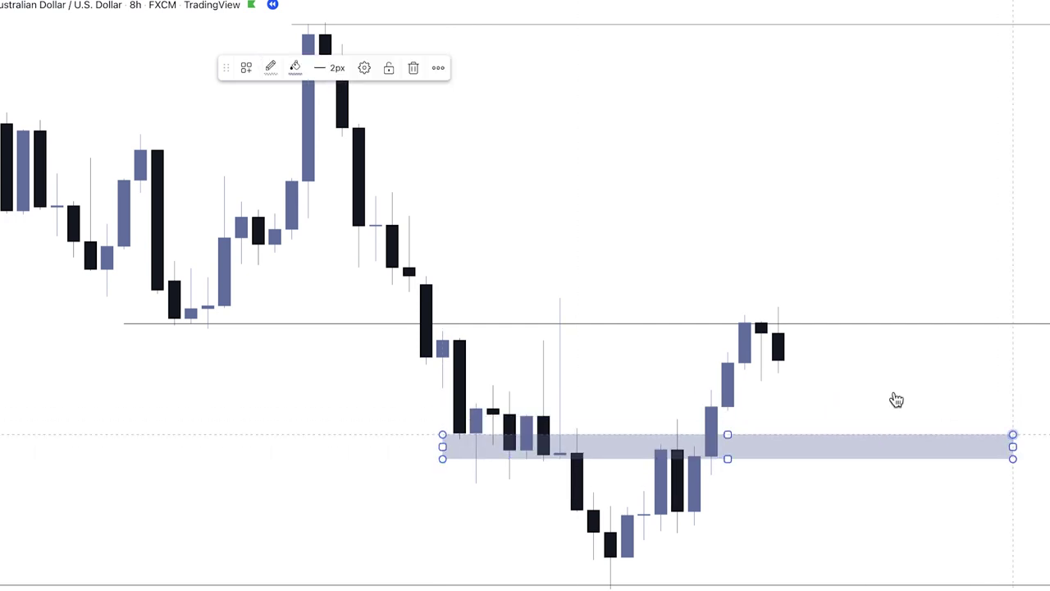
click(853, 380)
scroll(774, 394, up, 4)
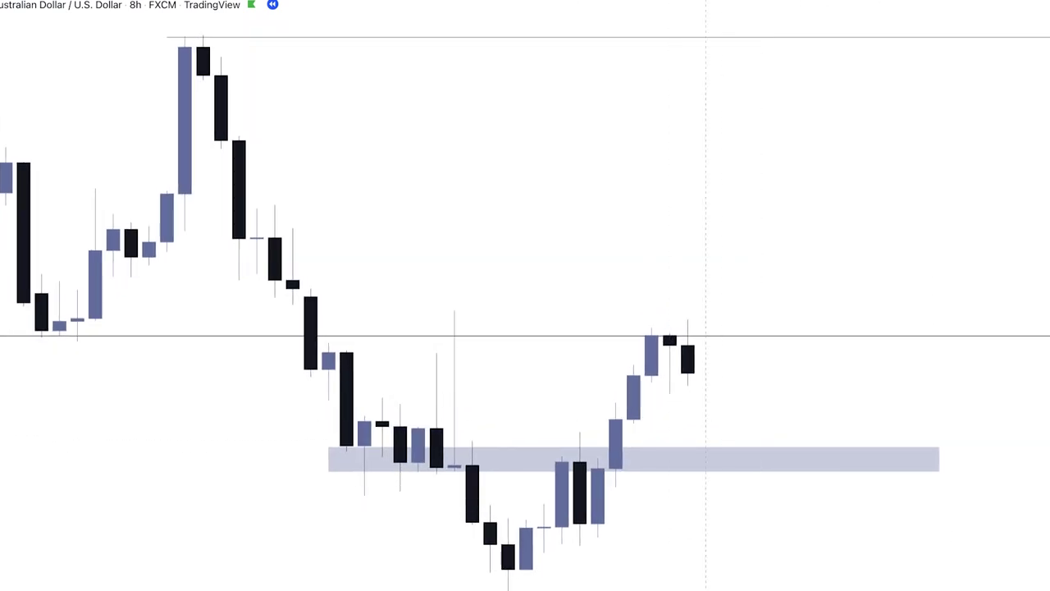
click(939, 447)
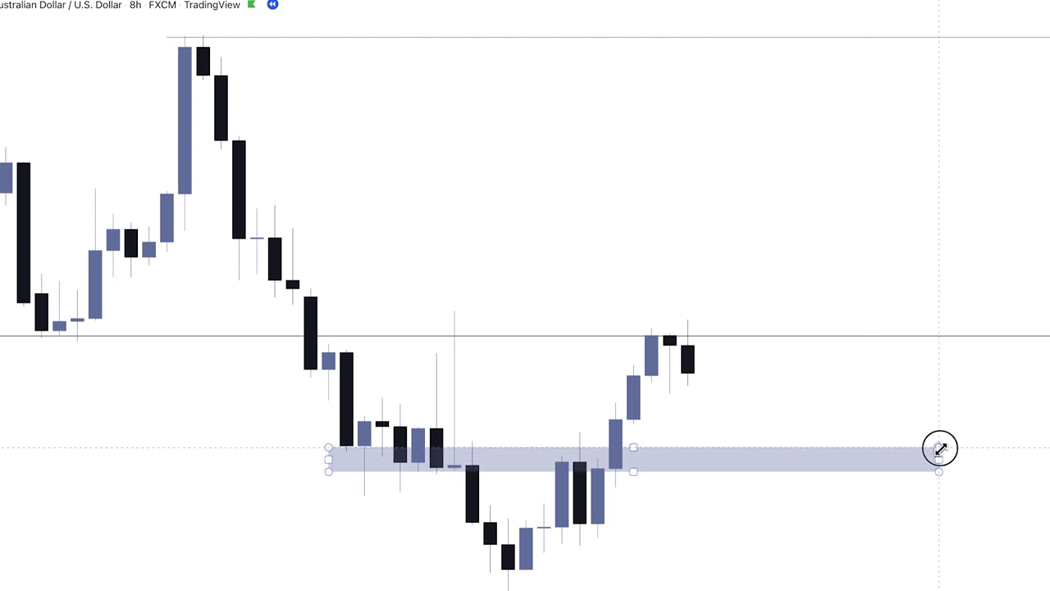
click(414, 68)
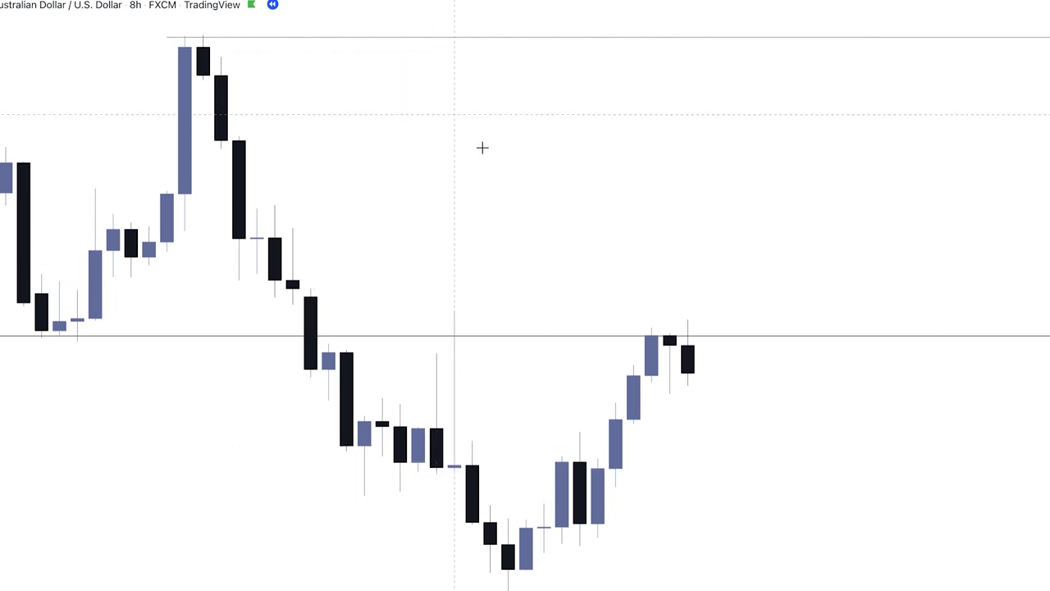
scroll(482, 148, right, 3)
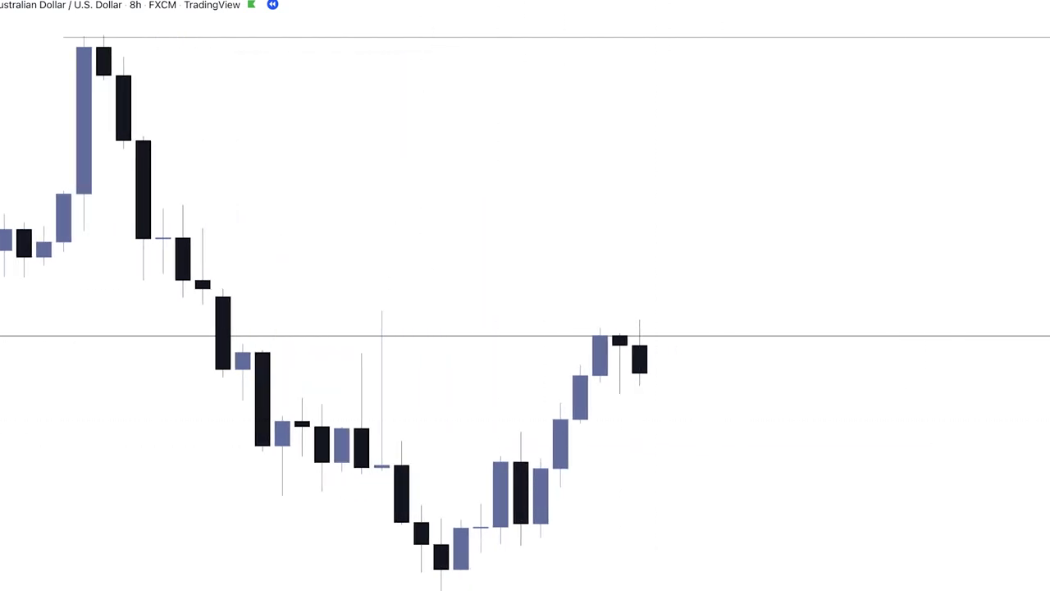
key(alt+h)
click(636, 332)
click(151, 356)
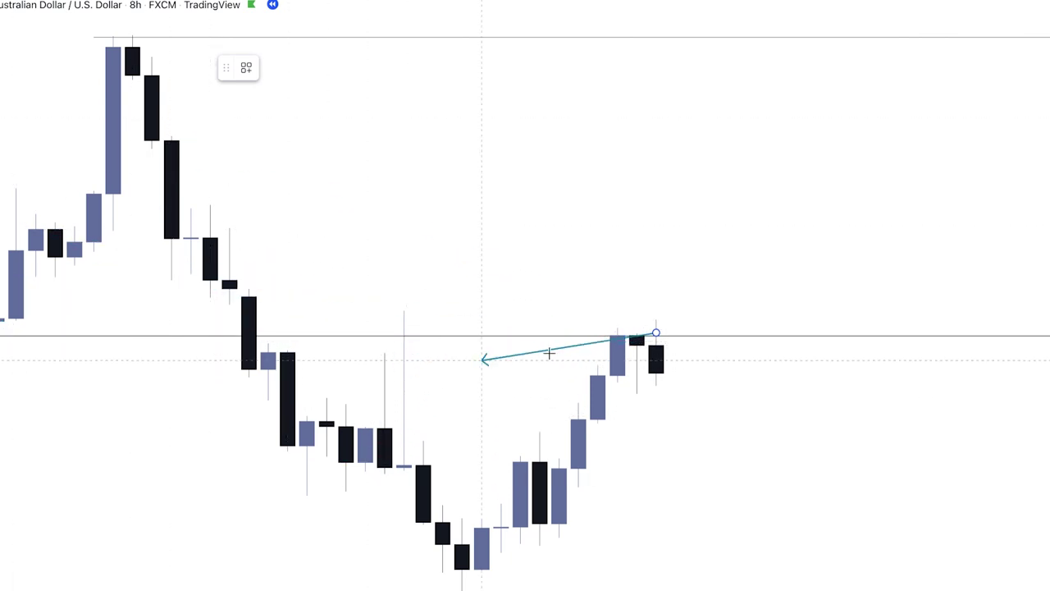
click(696, 479)
click(799, 186)
key(Escape)
scroll(661, 464, up, 1)
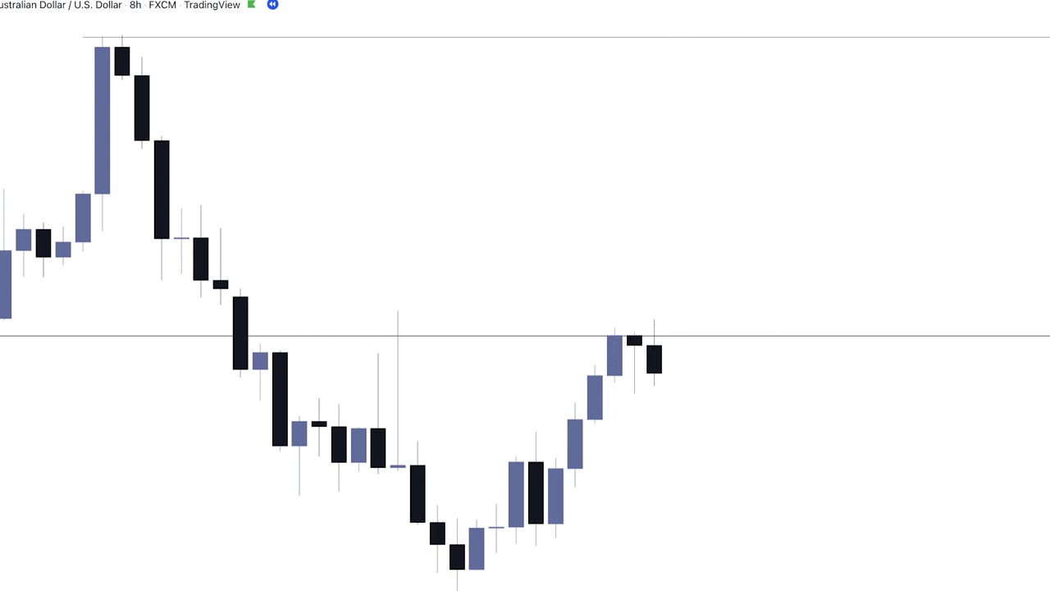
Draw a trend line from the bottom up to the latest peak and another projecting a fall from that peak.
click(460, 588)
click(633, 332)
click(764, 461)
click(654, 336)
click(692, 472)
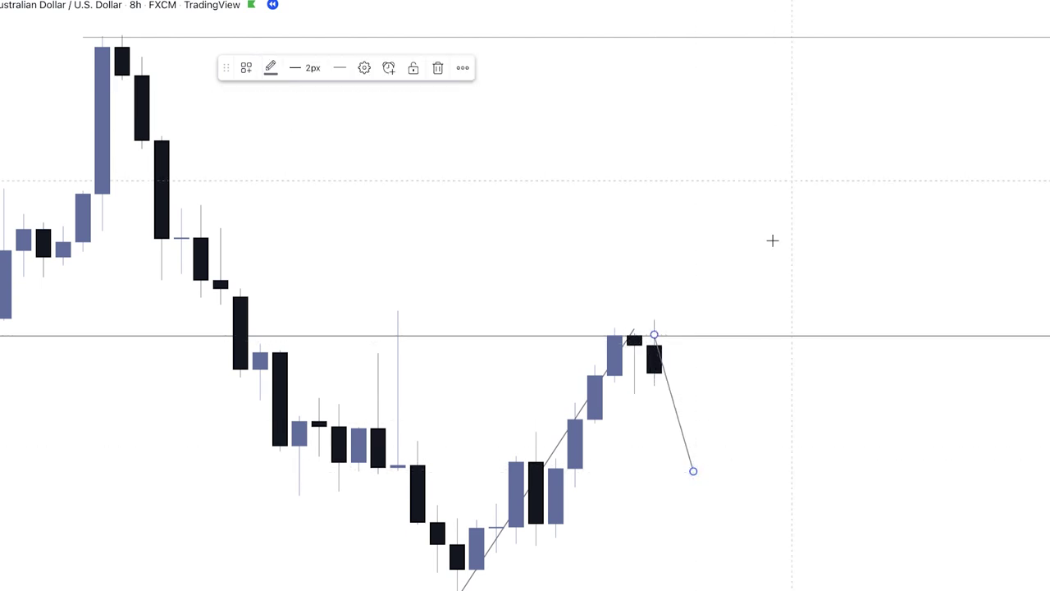
click(750, 471)
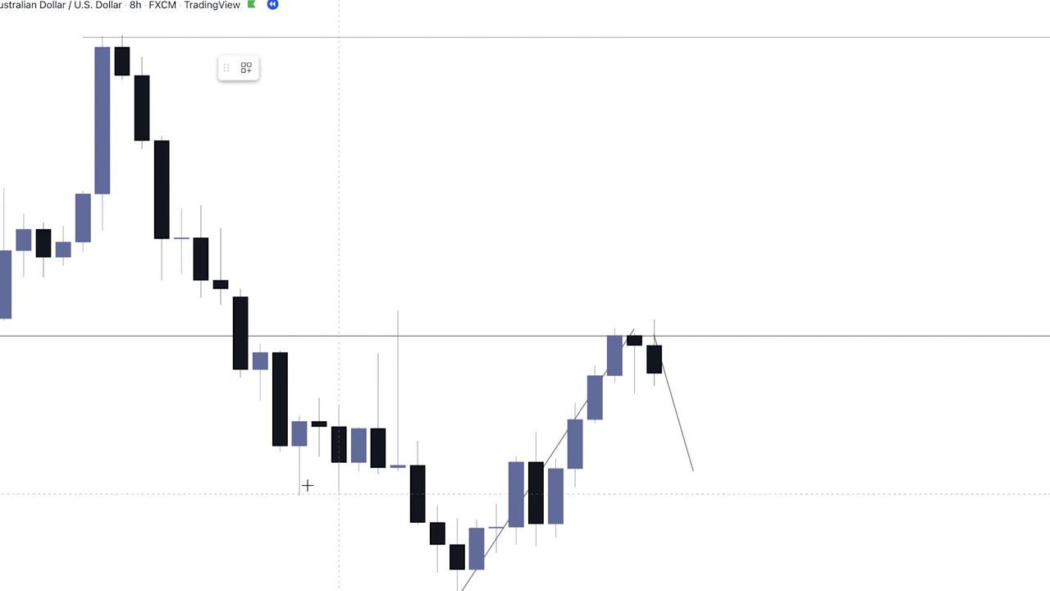
Draw a thin rectangular zone through the consolidation lows and extend it past the end of the projected fall.
click(280, 476)
click(969, 407)
drag(969, 408, 1008, 468)
click(799, 424)
drag(663, 477, 570, 480)
click(804, 404)
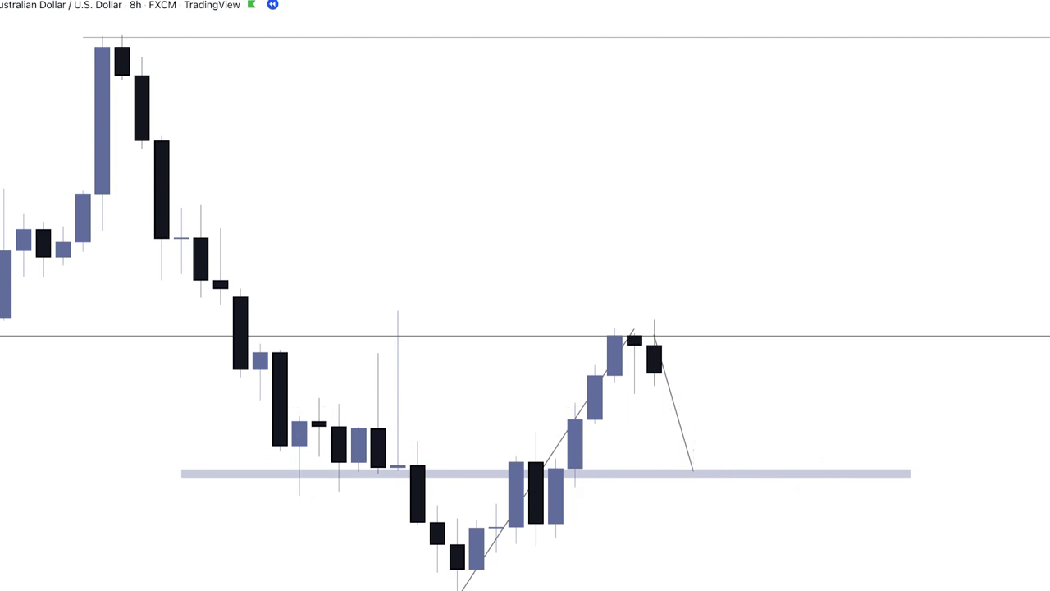
key(alt+t)
click(693, 474)
click(849, 105)
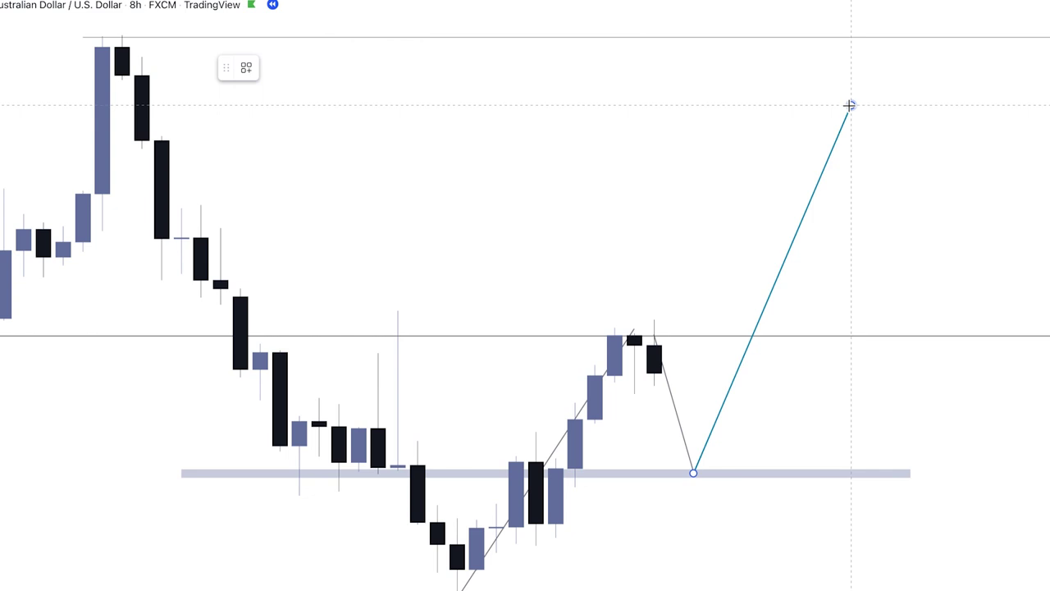
key(ctrl+z)
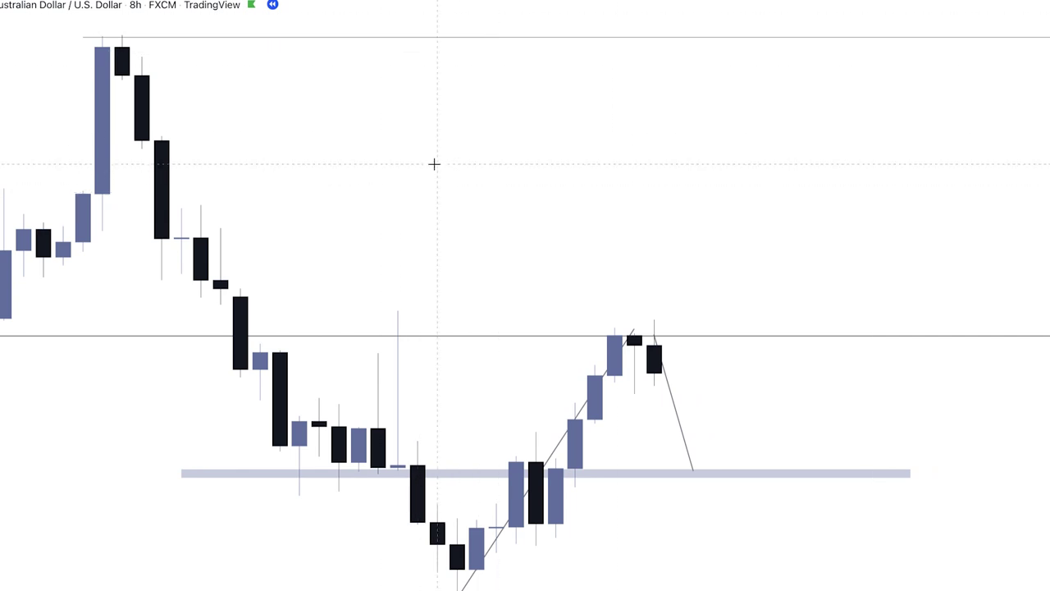
Leave the full-screen chart, switch to Discord and review the NZDUSD setup and update posts in the elite-mentorship channel.
key(Escape)
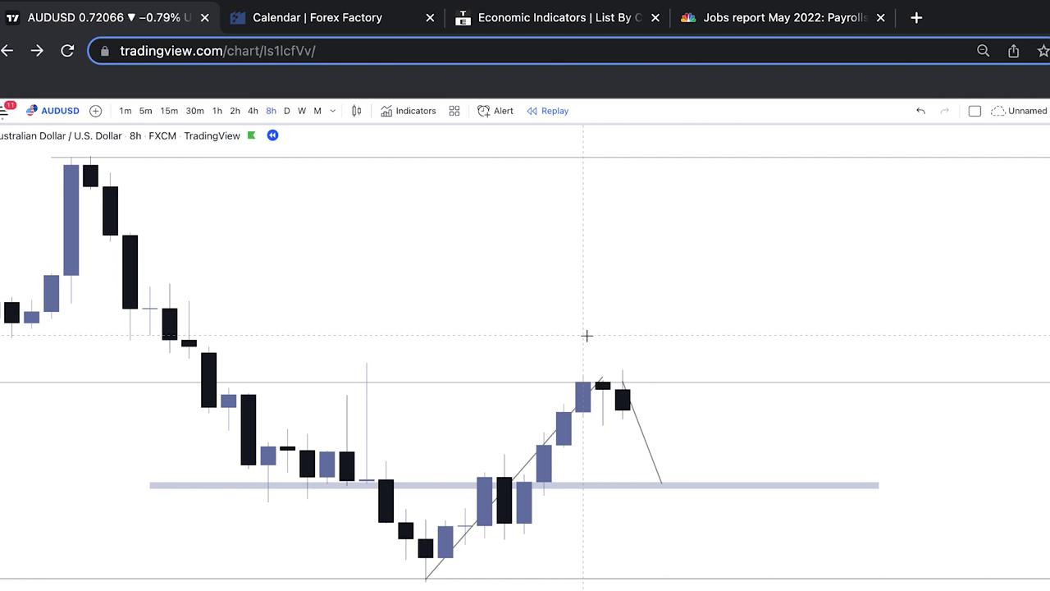
scroll(587, 335, left, 5)
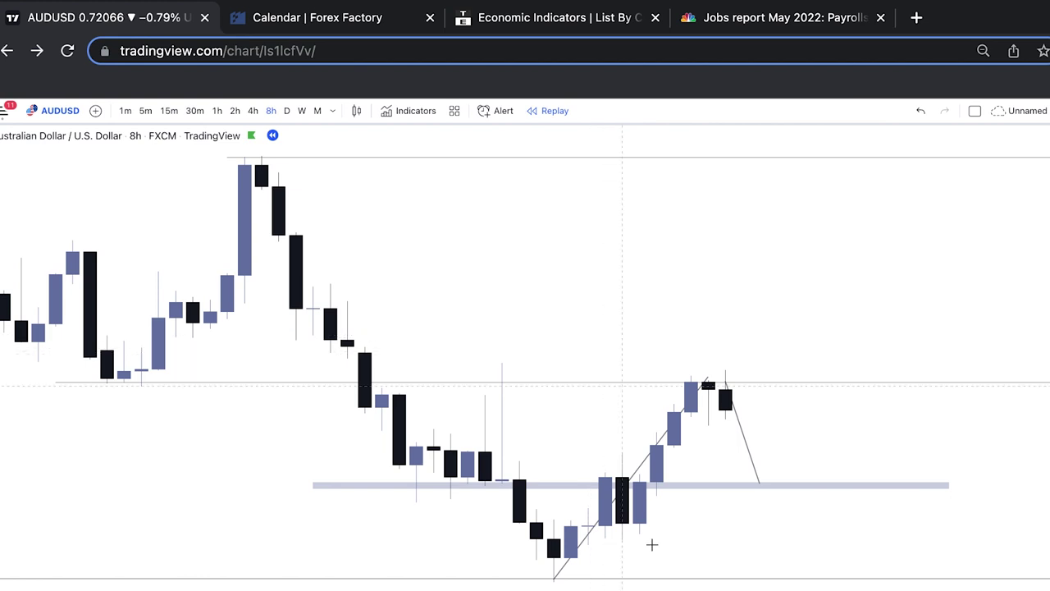
key(ctrl+Up)
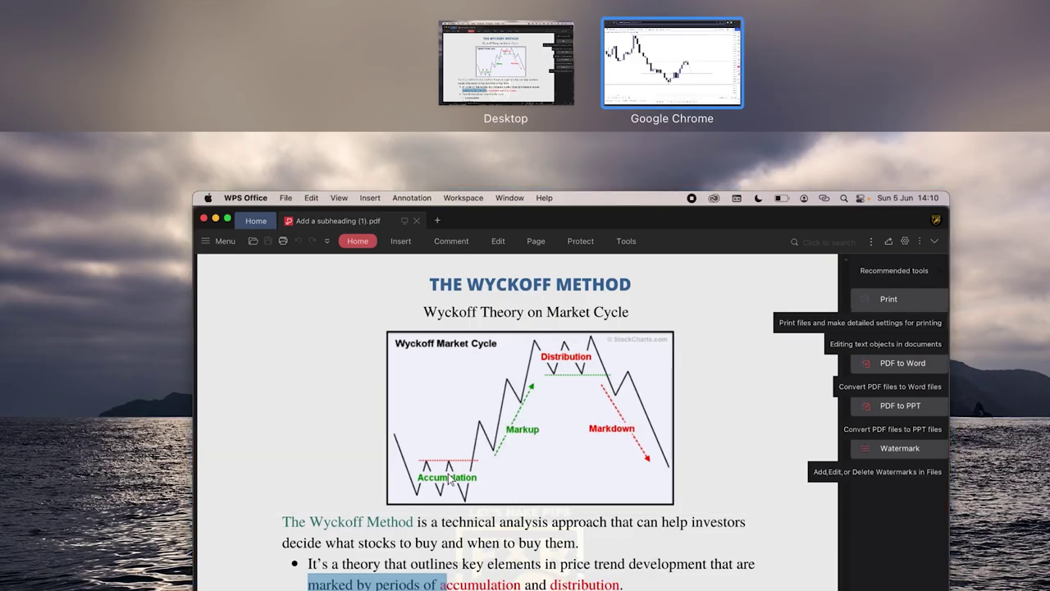
click(647, 565)
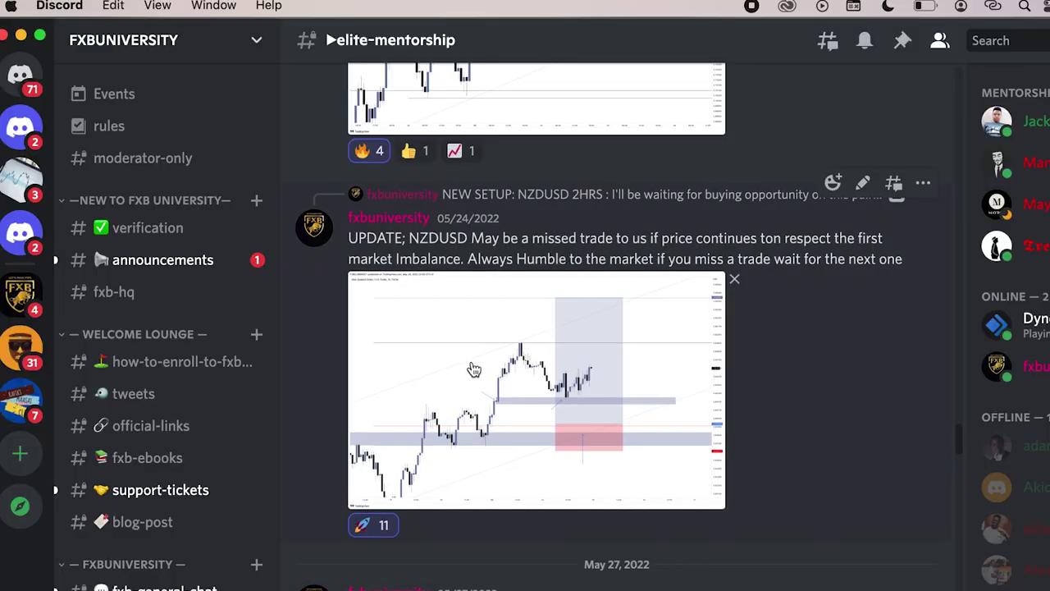
scroll(471, 368, down, 2)
scroll(474, 370, up, 5)
scroll(474, 370, up, 10)
scroll(474, 369, up, 1)
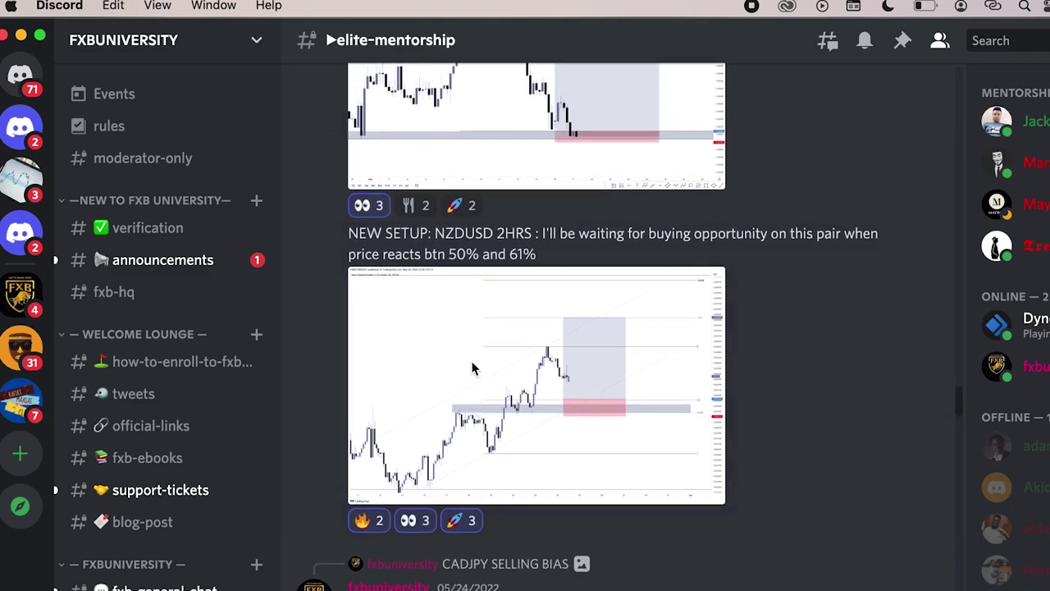
scroll(473, 368, down, 5)
Return to TradingView and examine the U.S. Dollar Currency Index's decline and projected path on the 8h and daily charts.
key(ctrl+Up)
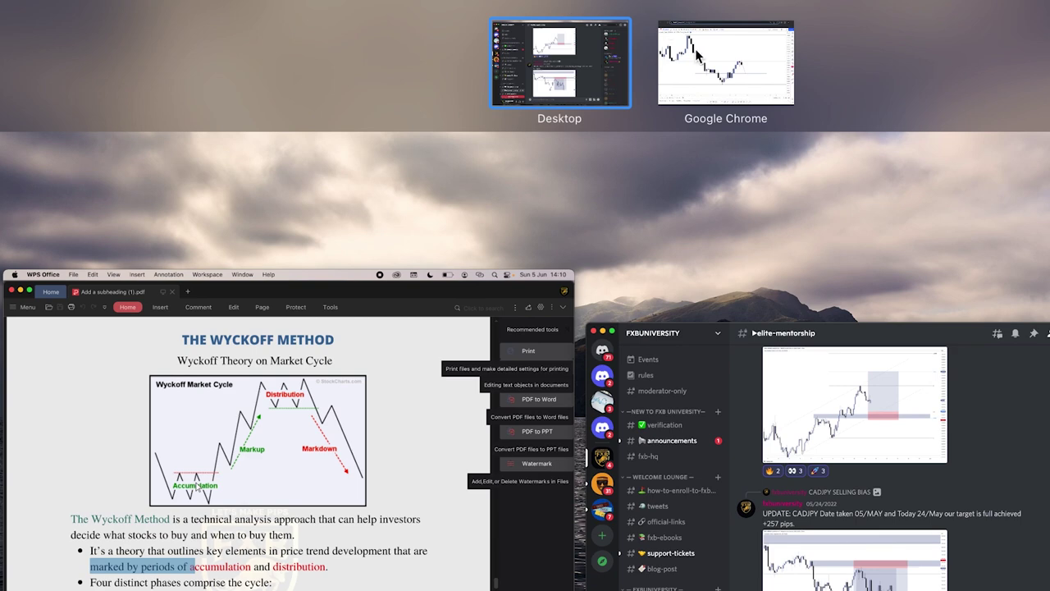
click(704, 53)
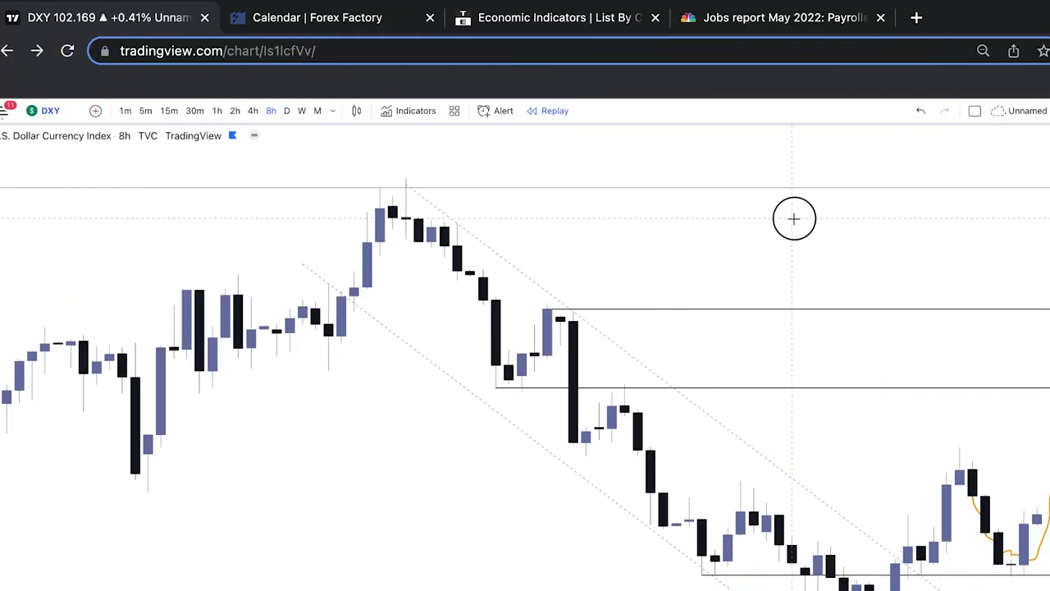
drag(792, 218, 585, 222)
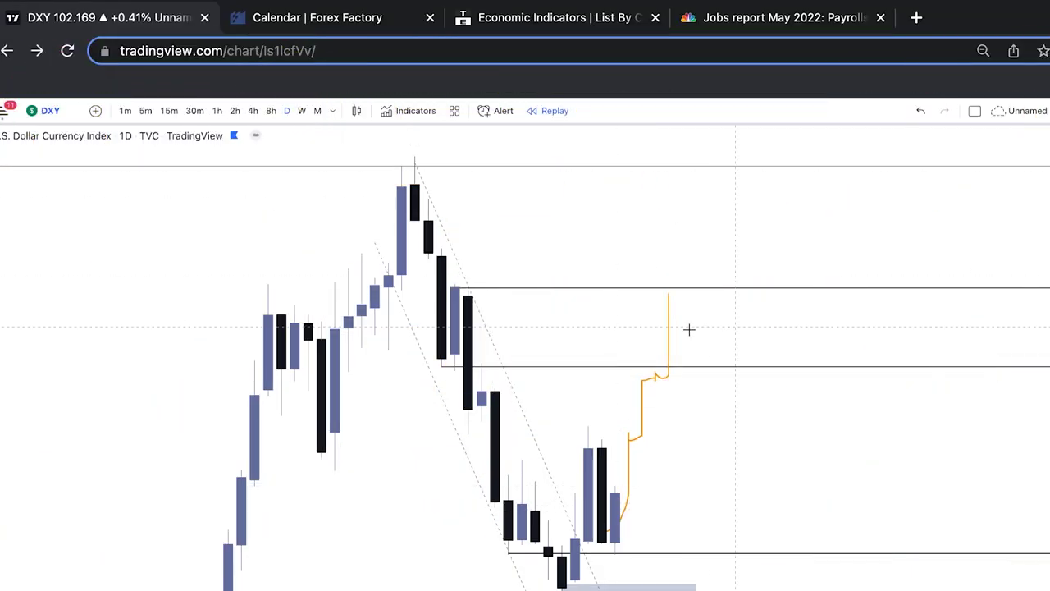
drag(703, 448, 818, 300)
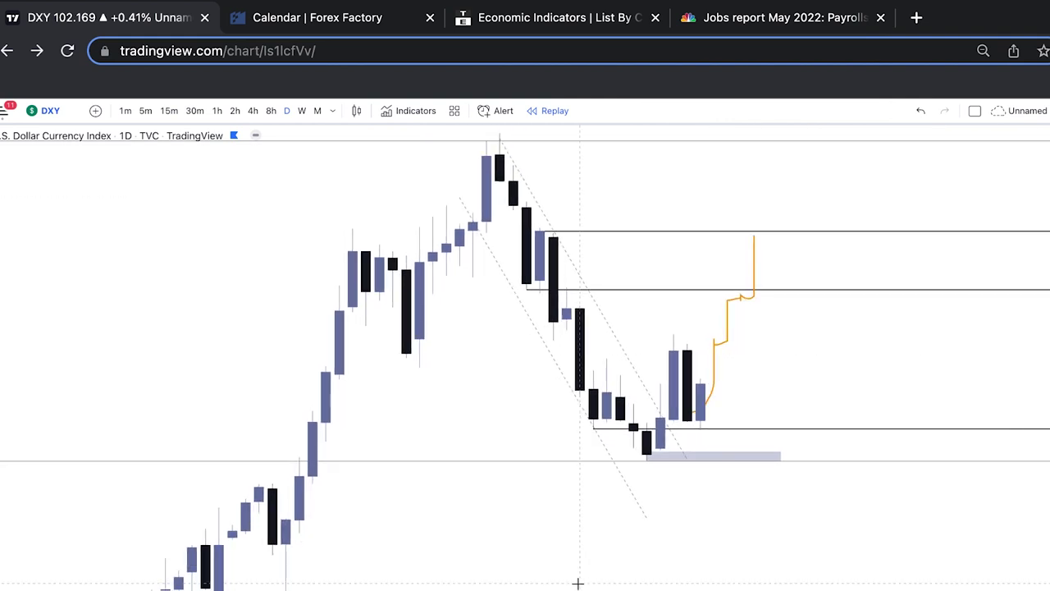
scroll(577, 579, up, 2)
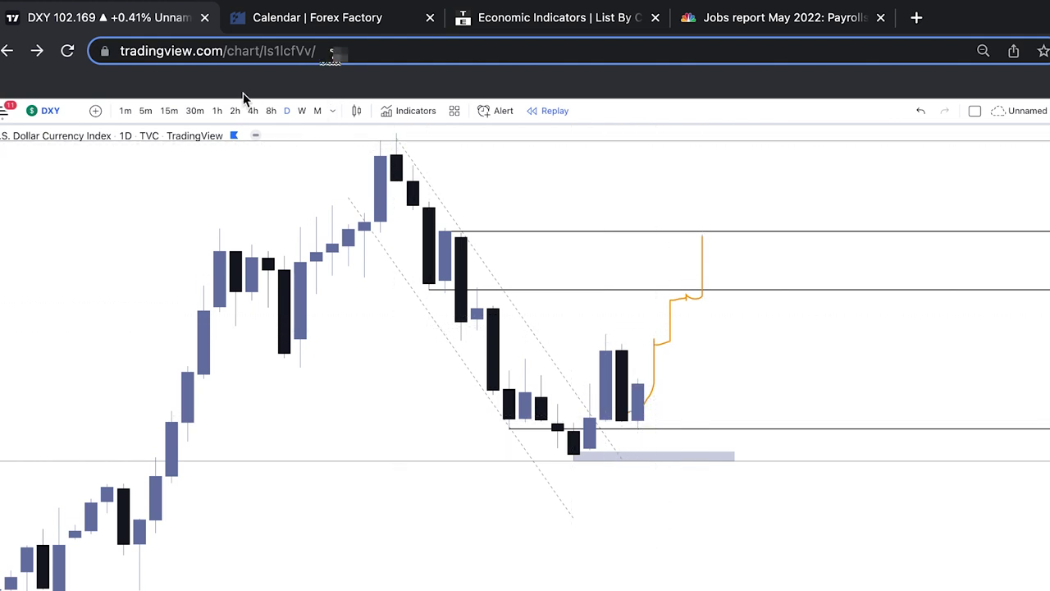
Review the Forex Factory calendar's Non-Farm Employment Change entry, the Trading Economics country list and the CNBC May jobs report.
click(305, 27)
scroll(501, 401, down, 1)
scroll(501, 401, down, 1)
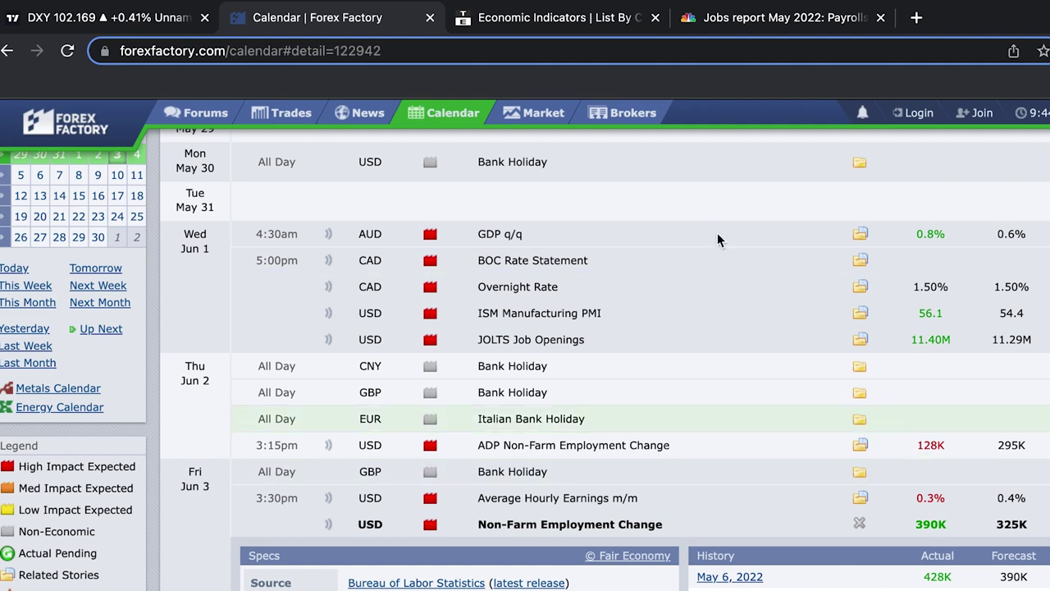
click(541, 23)
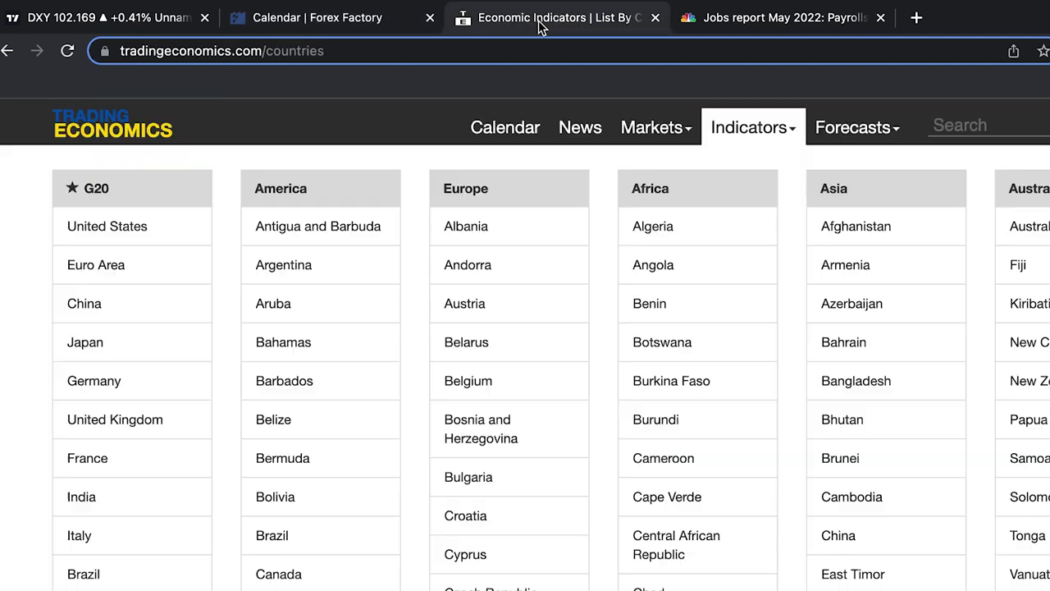
click(774, 11)
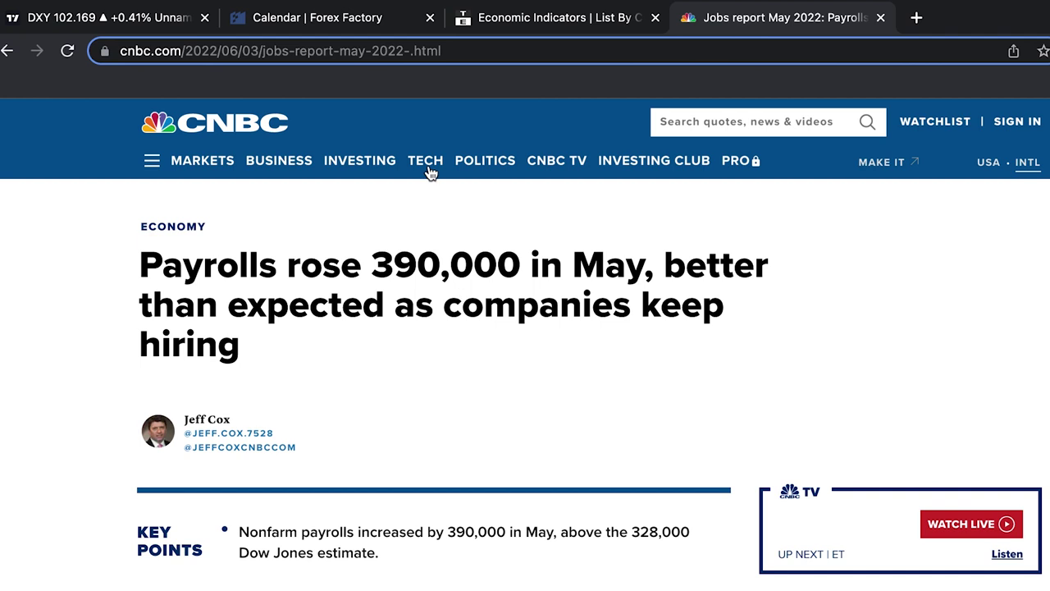
On the DXY 8h chart in TradingView, circle the wicks of the latest swing high and of the earlier consolidation highs with ellipses.
click(99, 23)
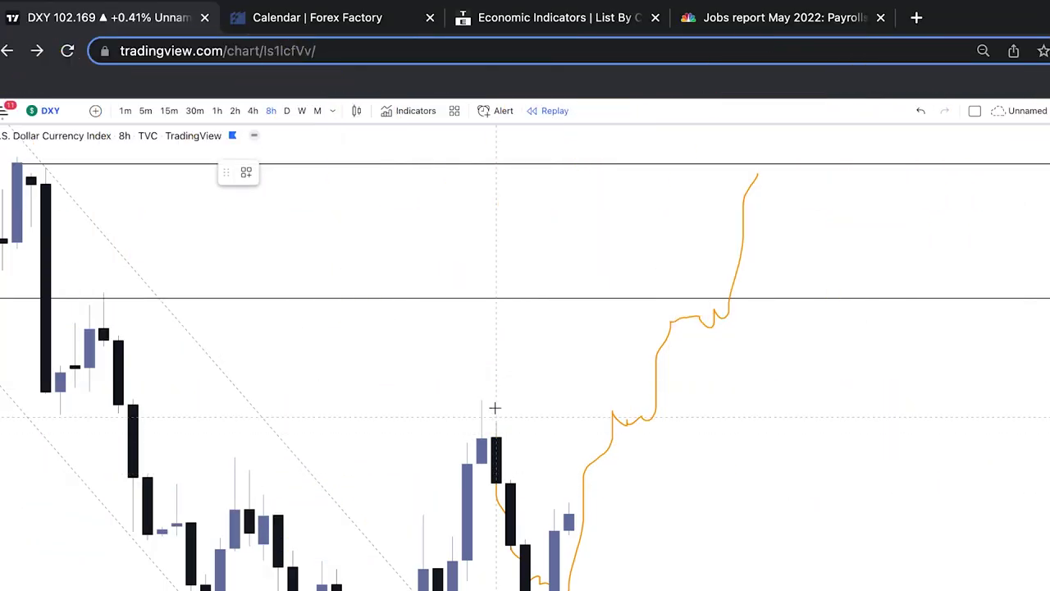
click(481, 408)
click(509, 419)
drag(691, 481, 694, 384)
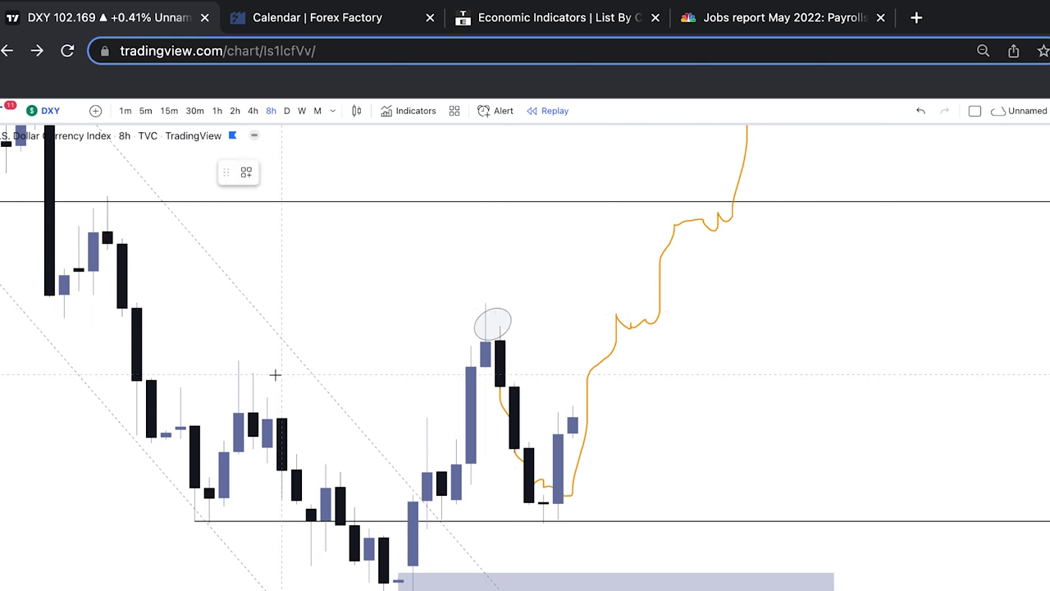
click(238, 374)
click(258, 410)
click(281, 398)
click(762, 405)
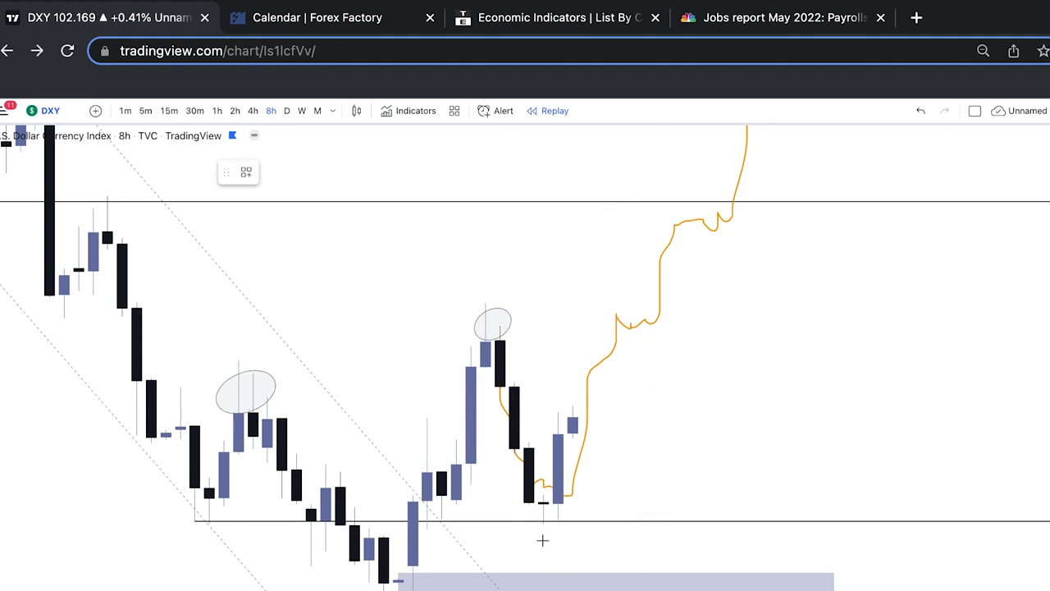
Circle the latest pullback low with an ellipse and shift the orange projection path up and forward to start beside the circled swing high.
click(543, 503)
click(593, 512)
click(668, 441)
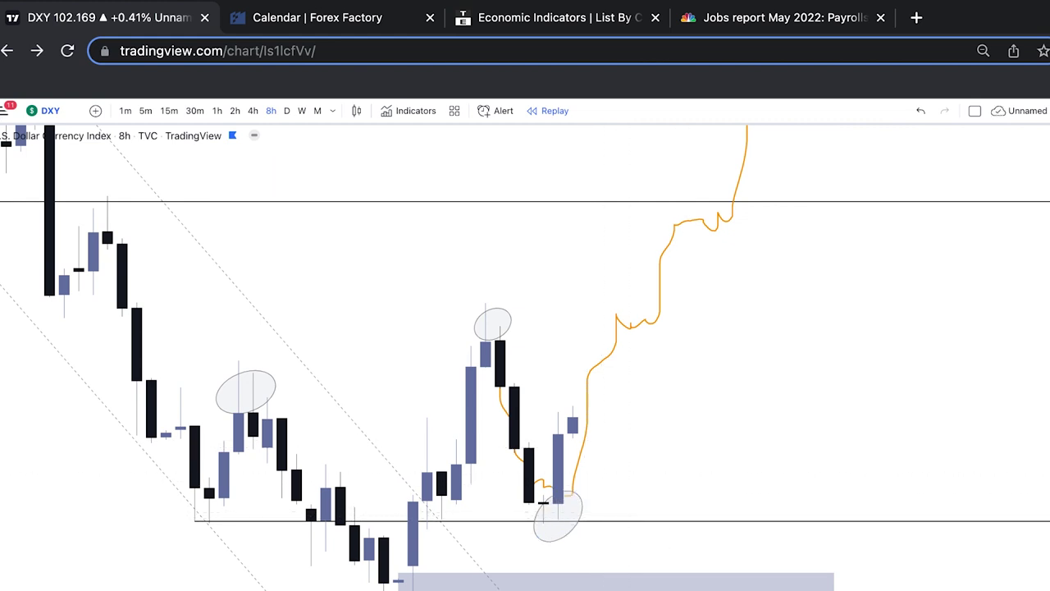
click(604, 363)
drag(605, 363, 615, 323)
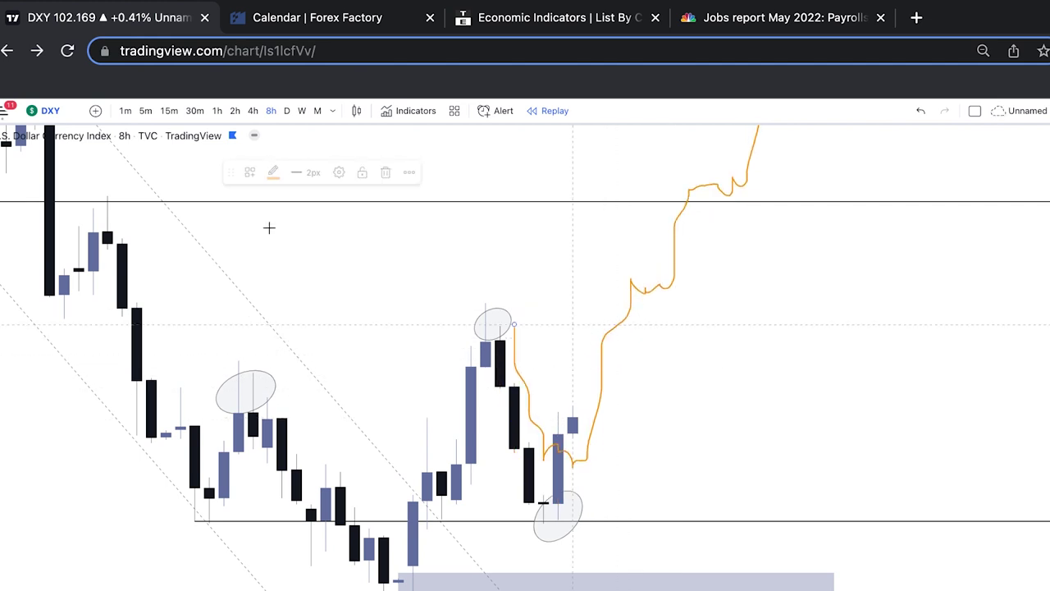
Draw a horizontal ray from the low of the long bearish candle, extending across the chart near the latest swing high.
scroll(270, 227, down, 3)
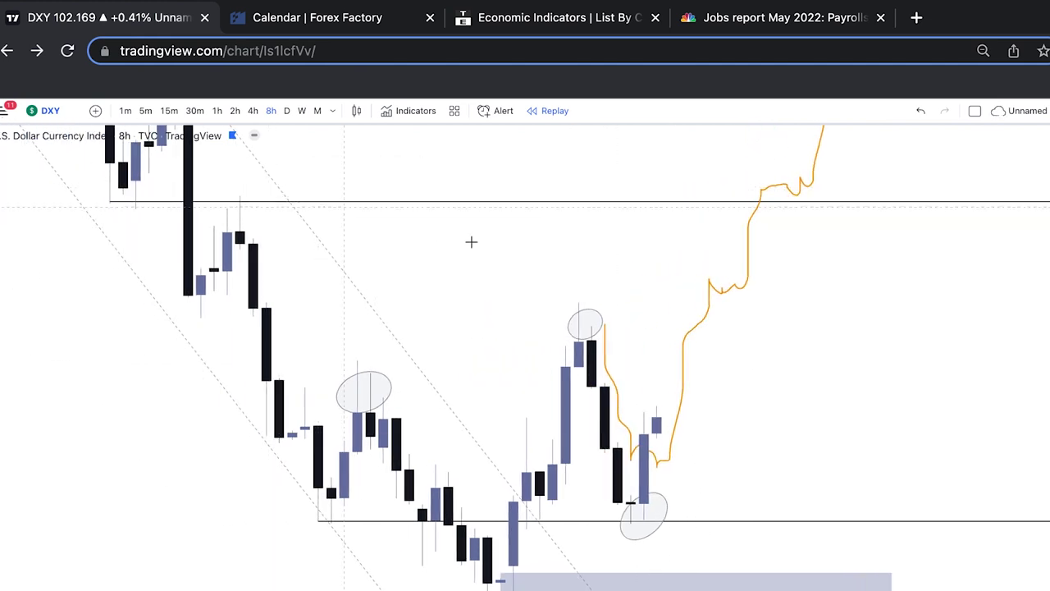
scroll(471, 238, up, 2)
drag(471, 239, 441, 301)
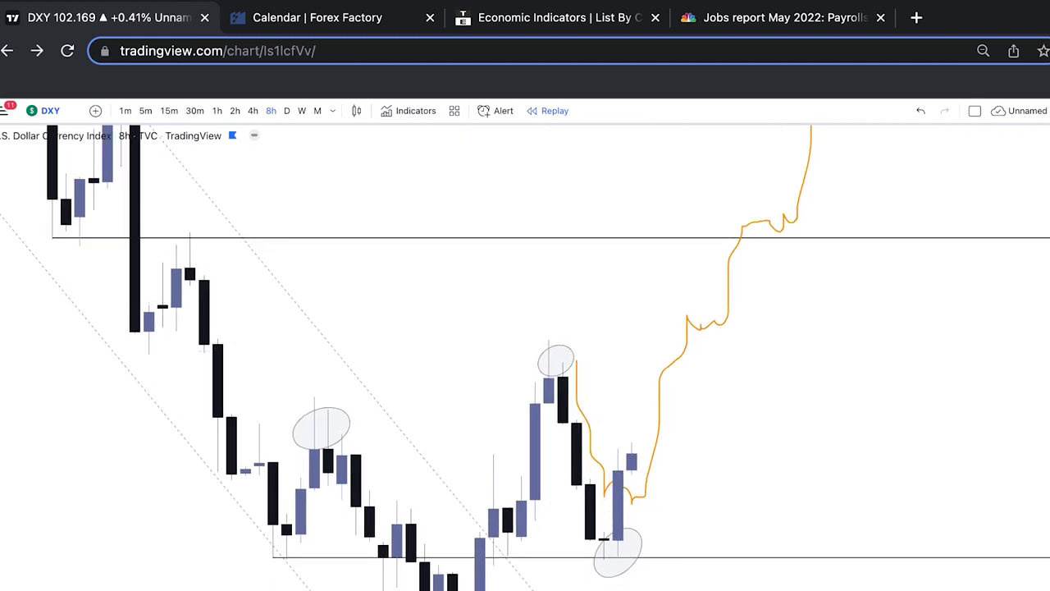
click(132, 352)
scroll(417, 284, right, 3)
click(418, 285)
drag(417, 285, 410, 429)
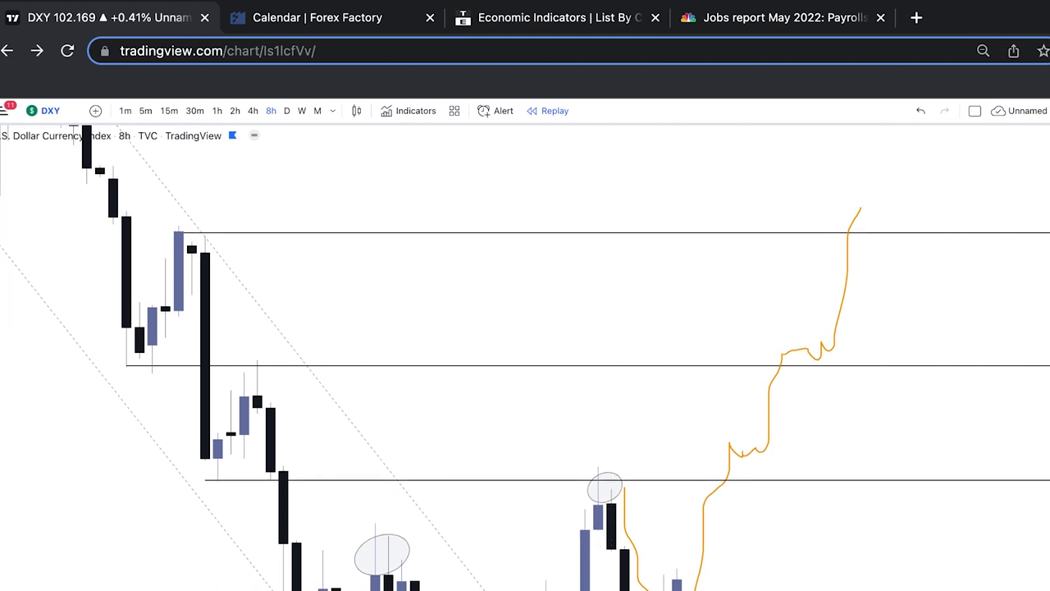
Show the DXY chart full screen and examine the projected path against the horizontal levels and circled swing points.
scroll(649, 391, left, 5)
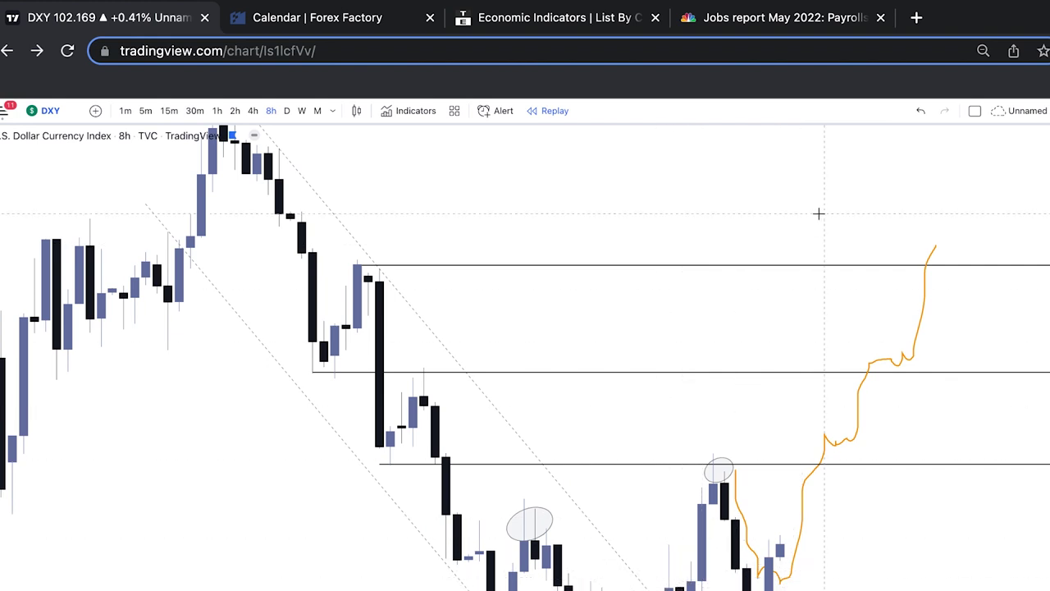
scroll(818, 213, up, 2)
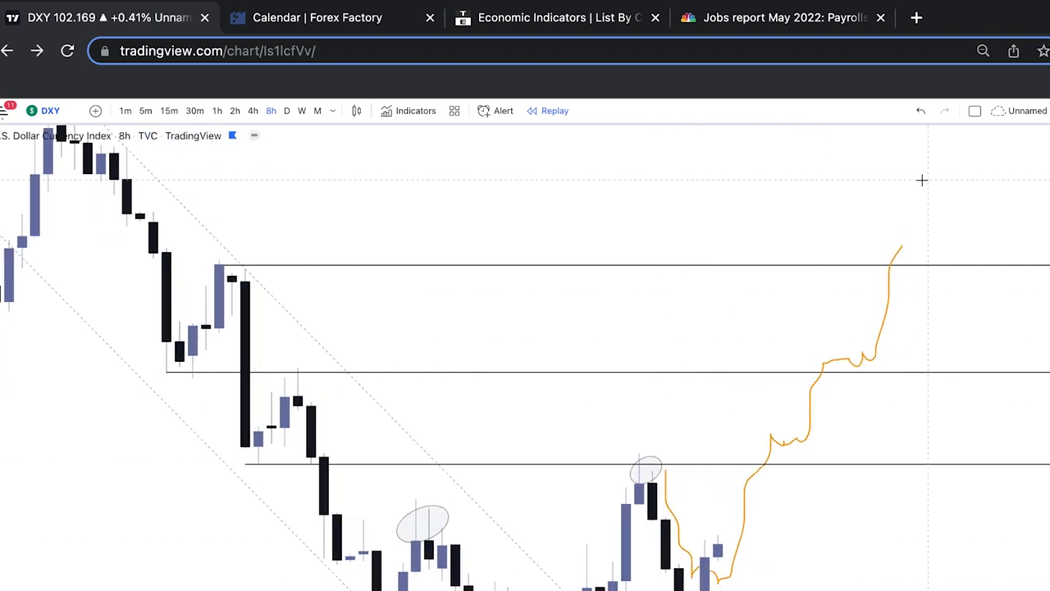
scroll(833, 214, down, 2)
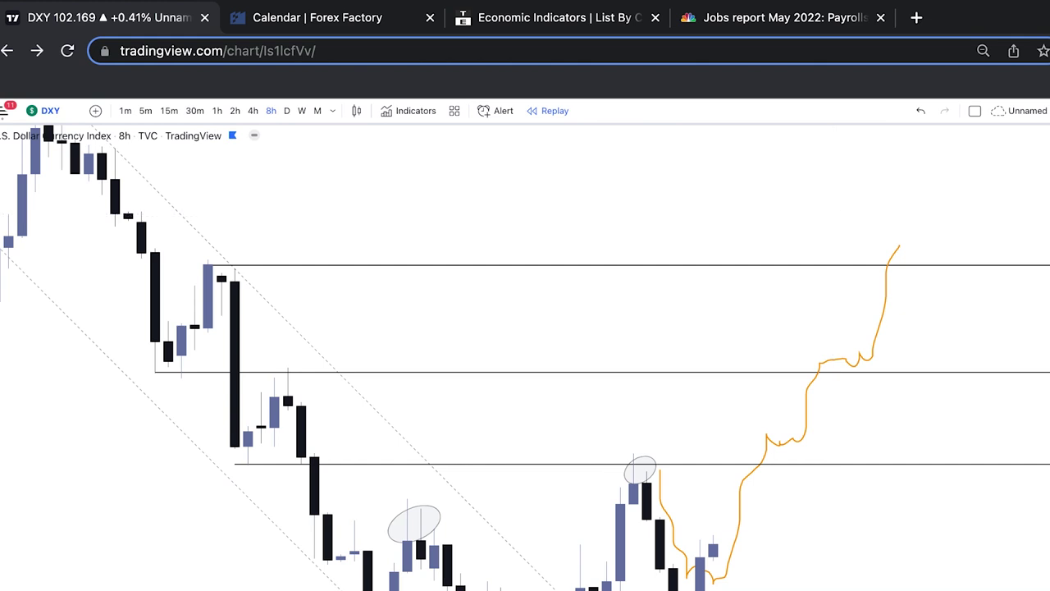
key(shift+f)
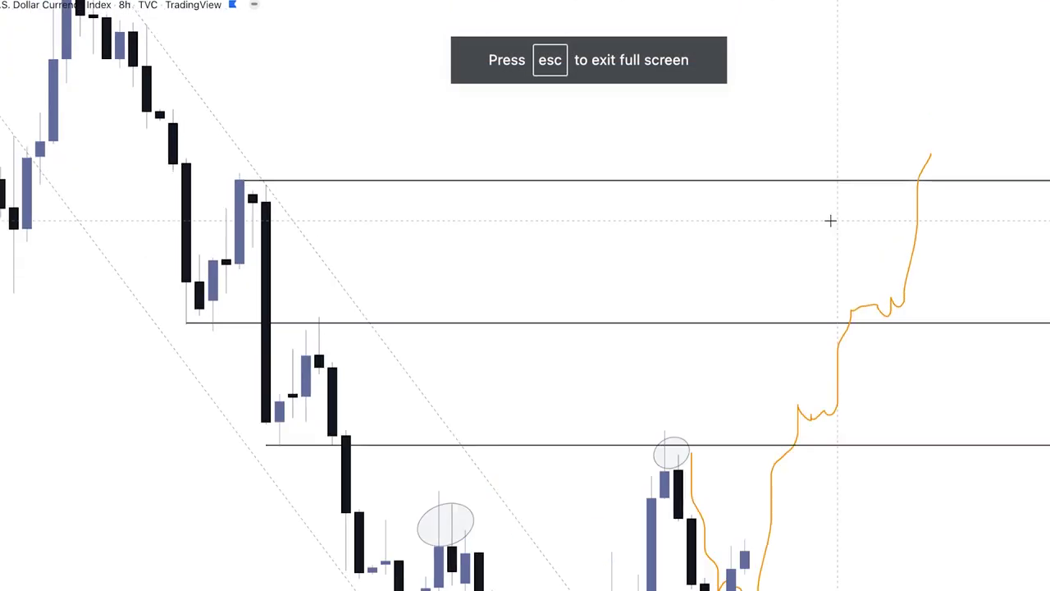
drag(891, 410, 904, 270)
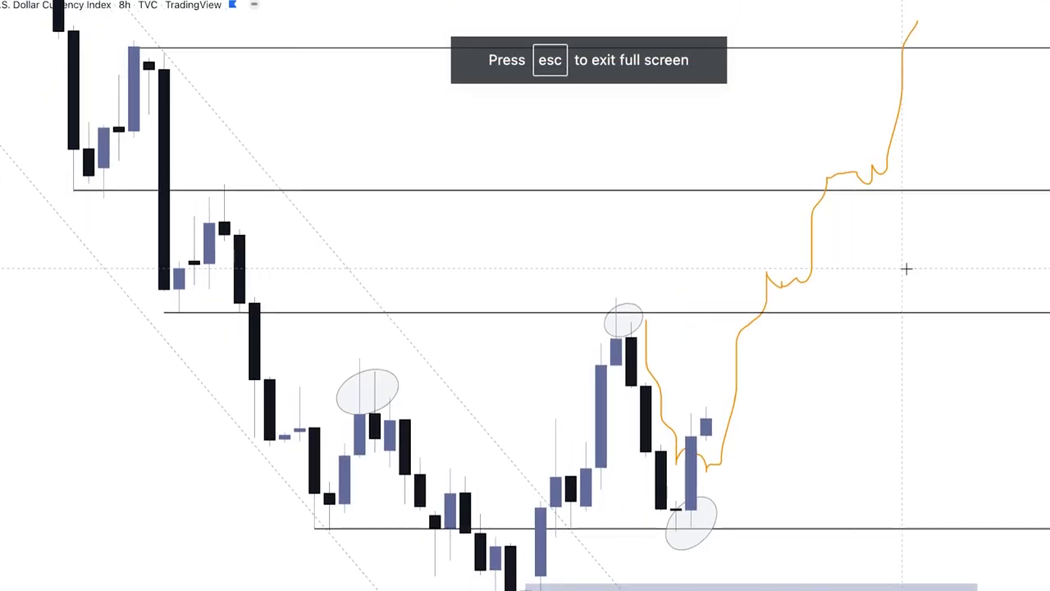